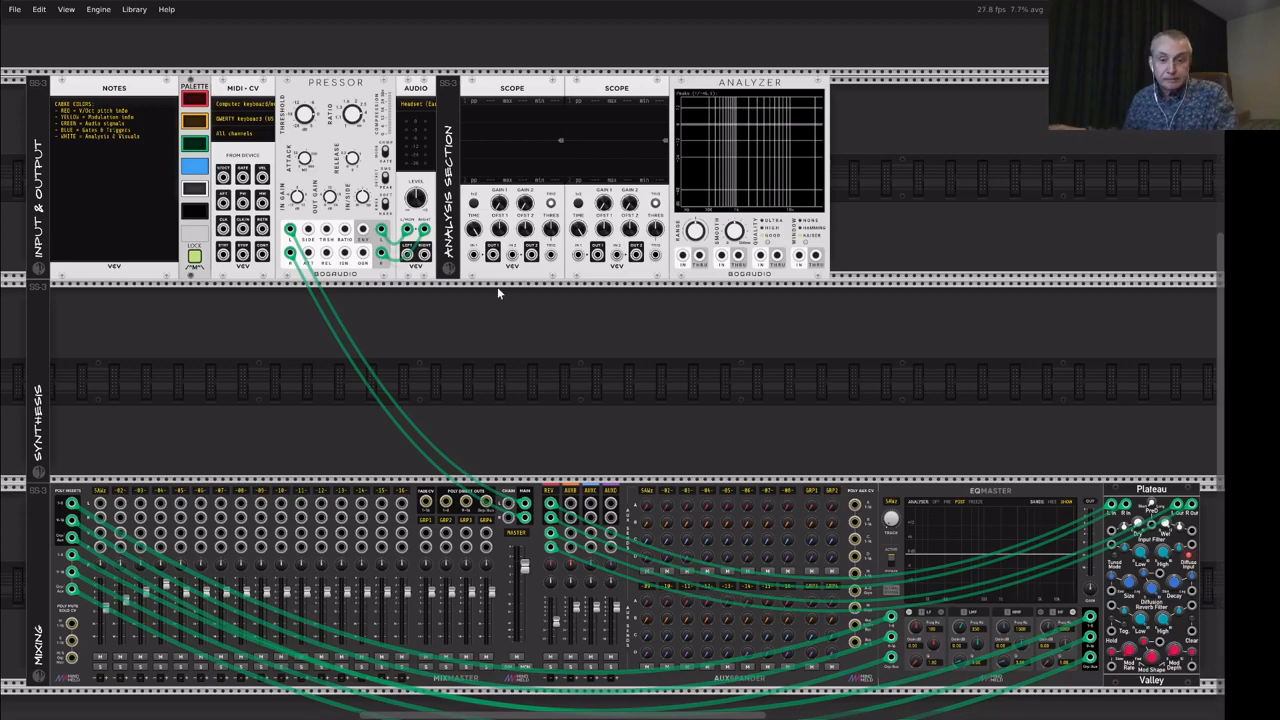
Step: Add a Splitter module from the Sm@rTAZZ Studio brand and place it at the start of the Synthesis row
right_click(502, 313)
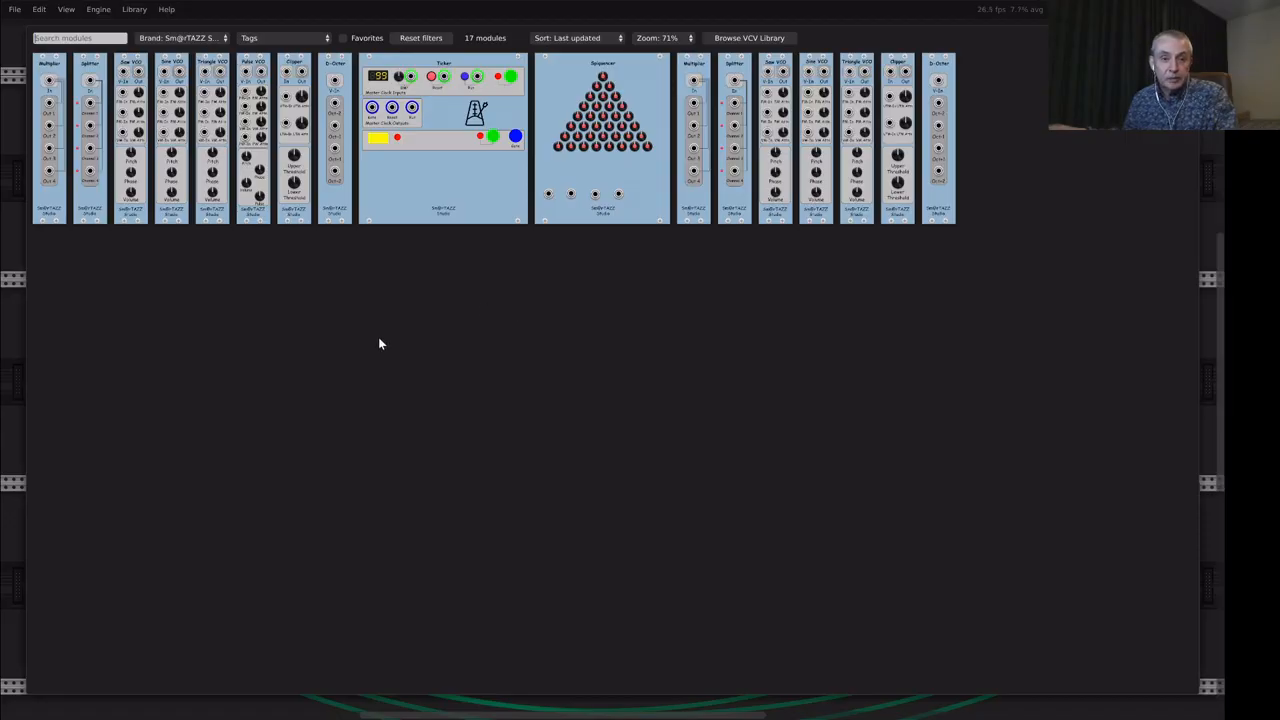
click(92, 143)
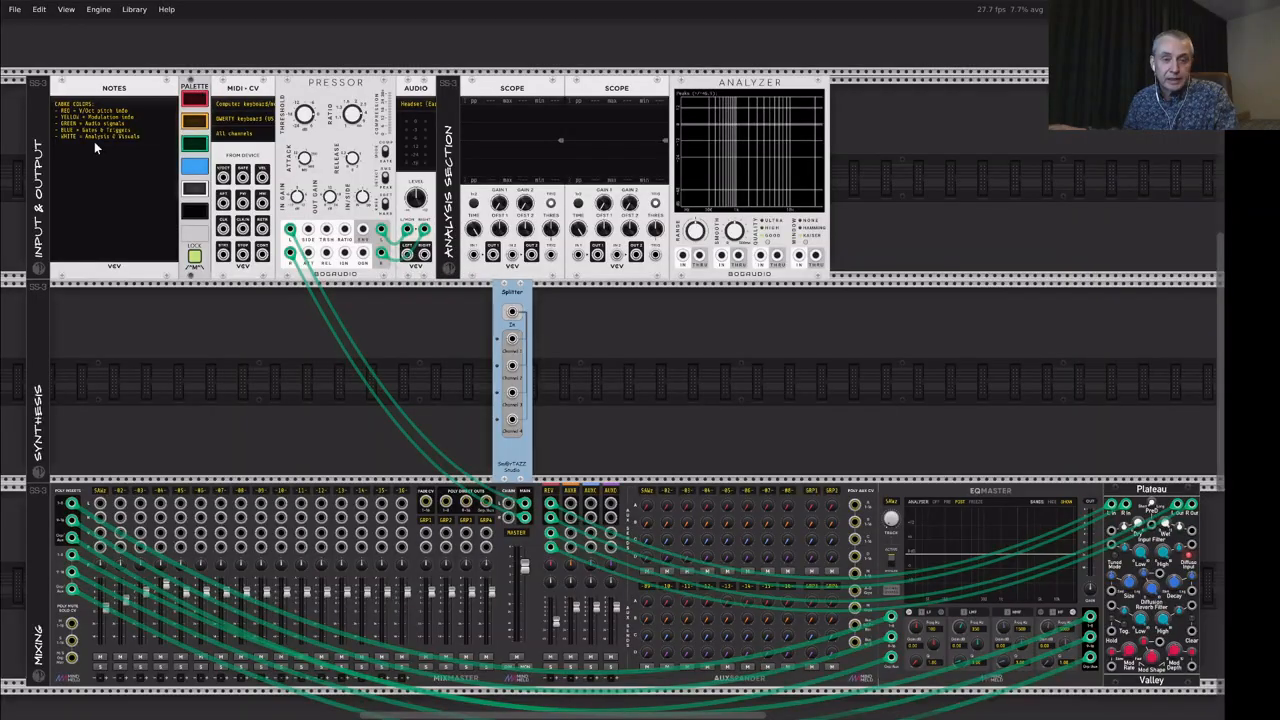
drag(510, 310, 65, 320)
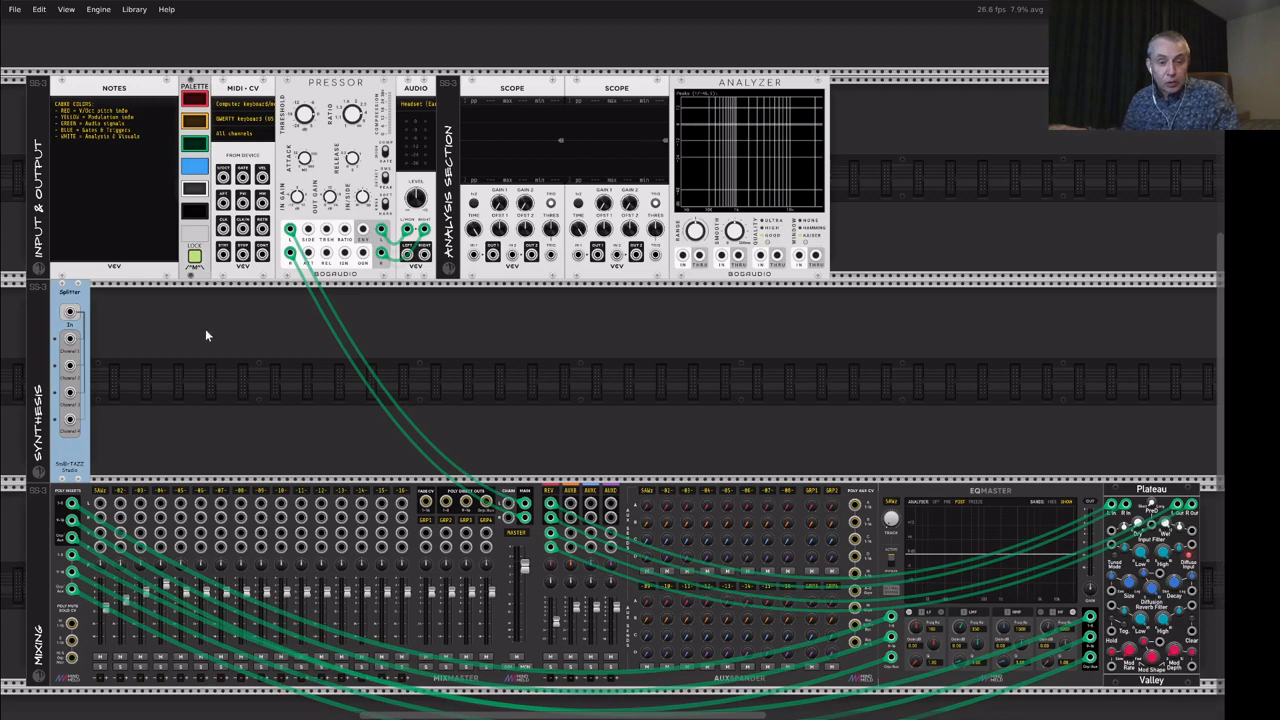
Step: Add a Saw VCO directly beside the Splitter and delete its spare duplicate
right_click(259, 322)
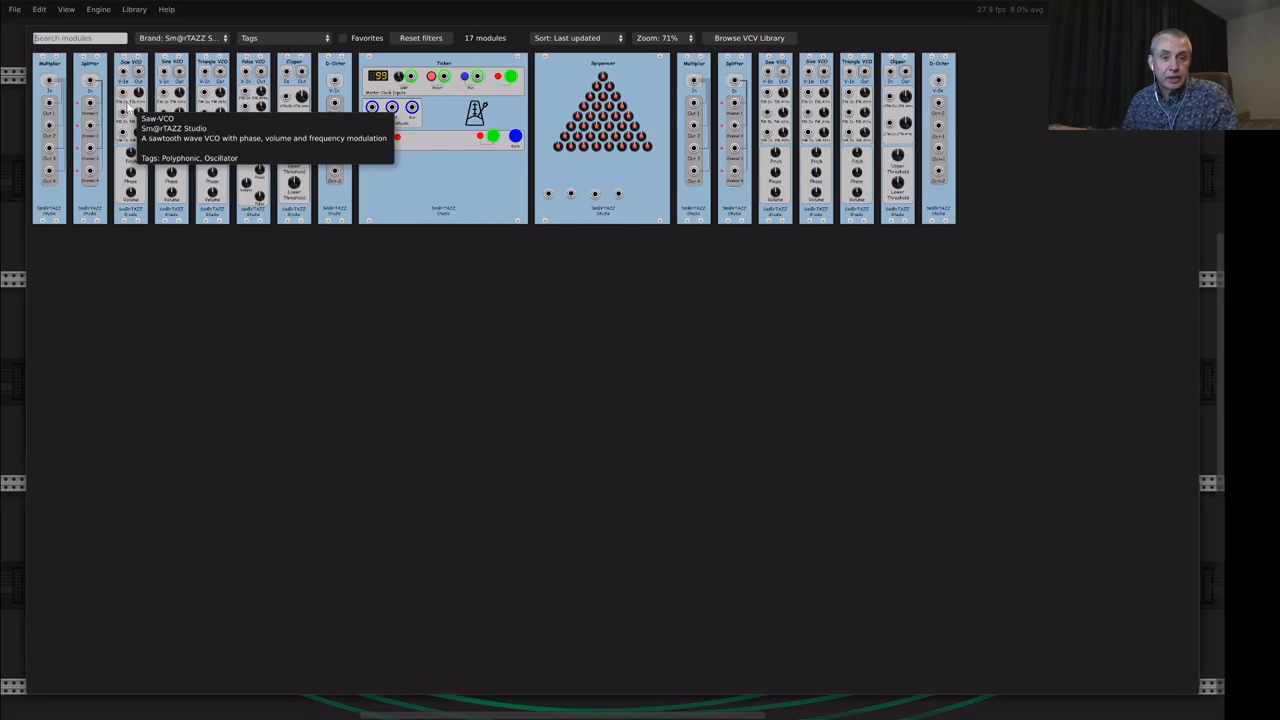
click(129, 106)
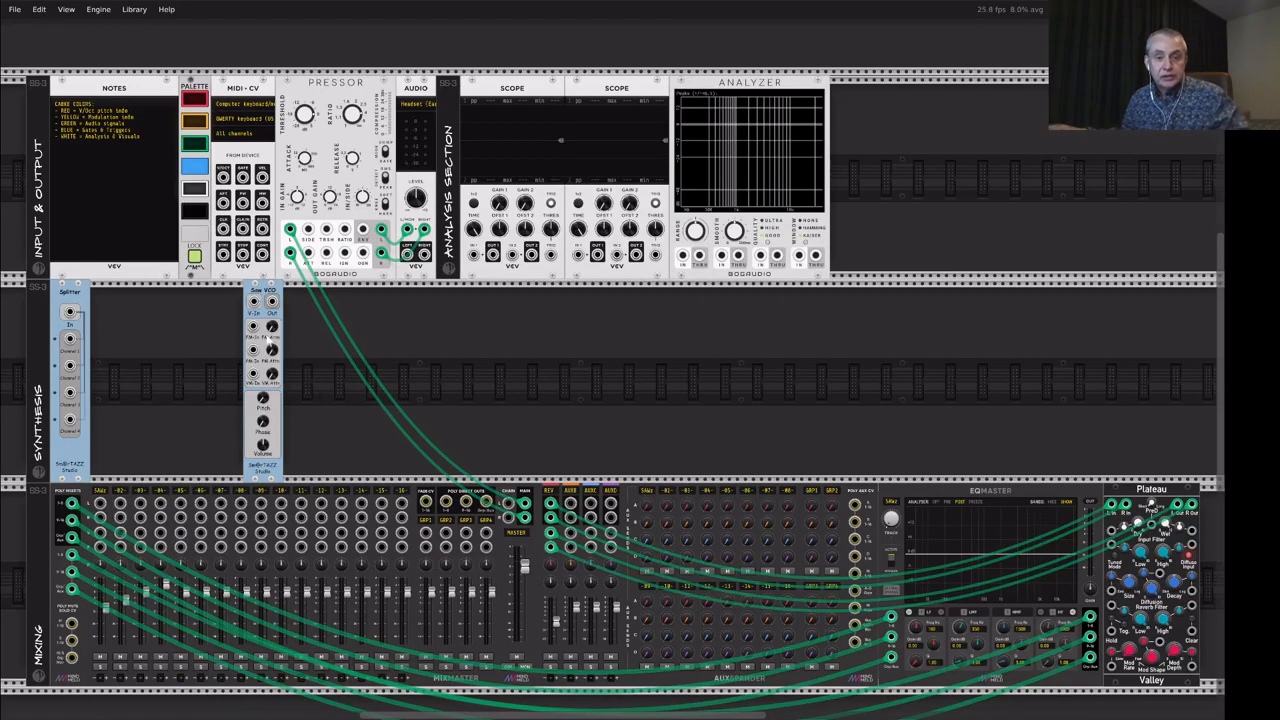
key(ctrl+d)
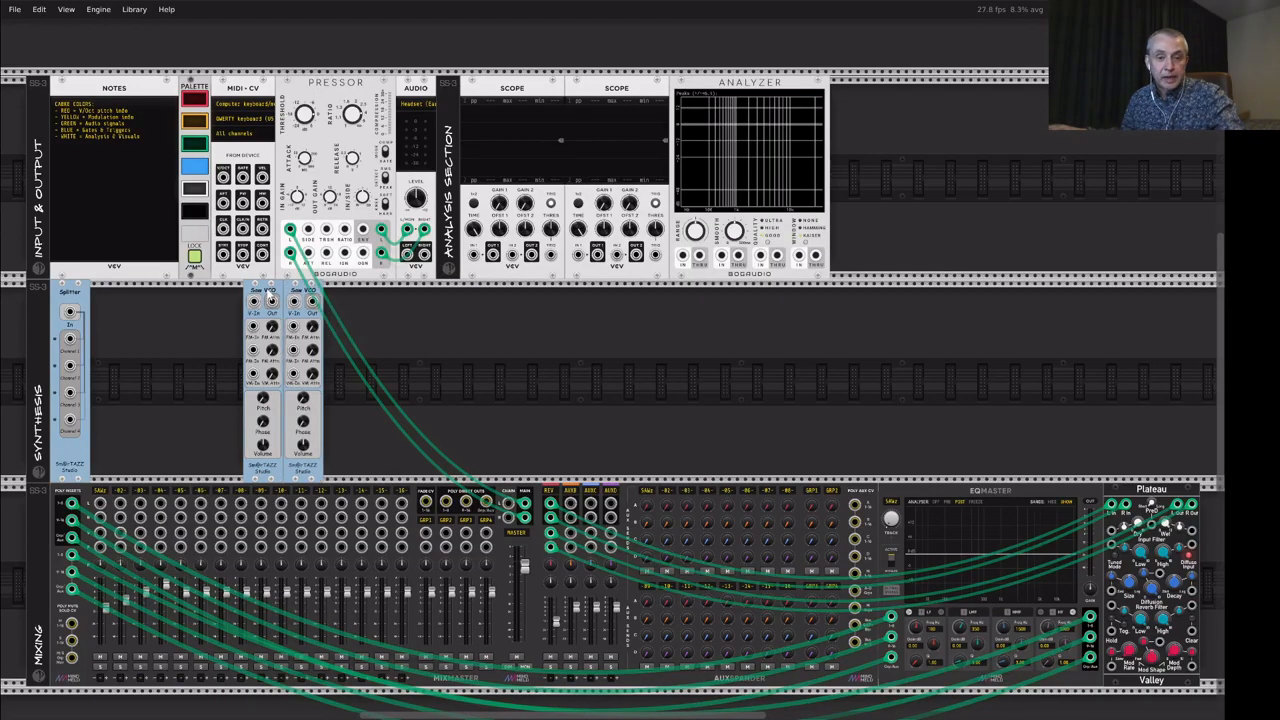
drag(270, 298, 114, 298)
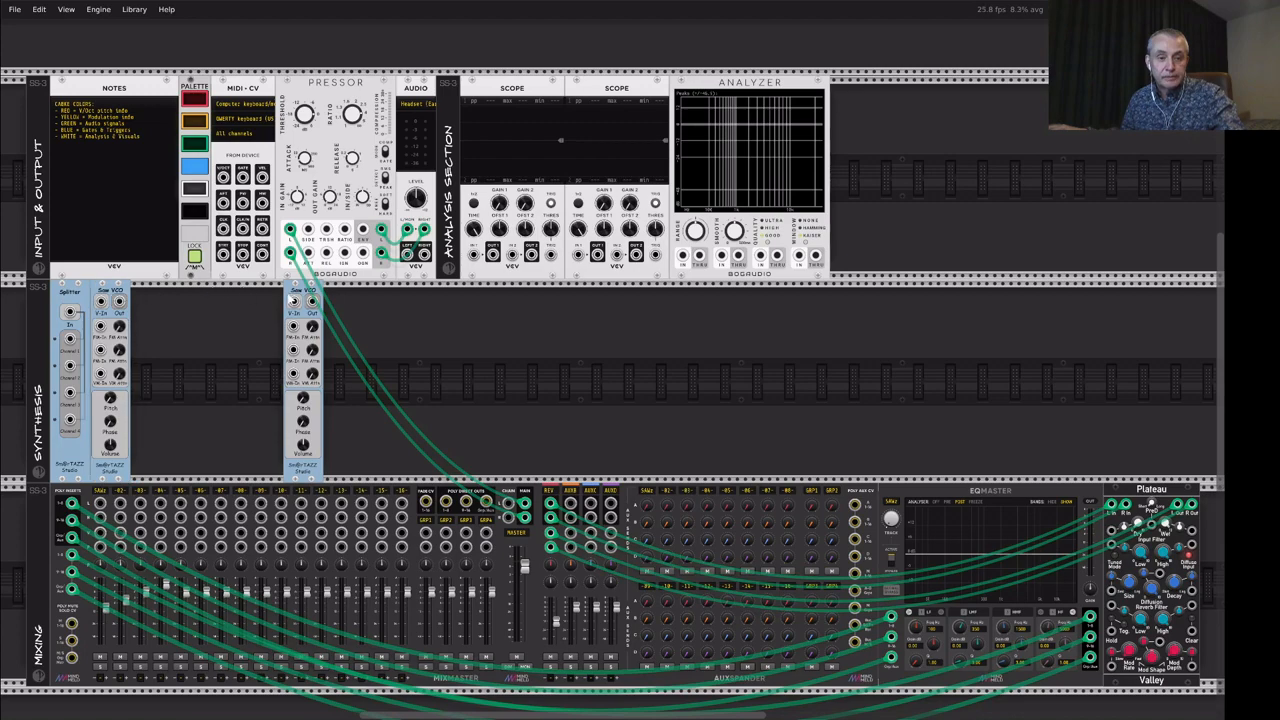
key(Delete)
Step: Add a Triangle VCO and place it directly next to the Saw VCO
right_click(266, 309)
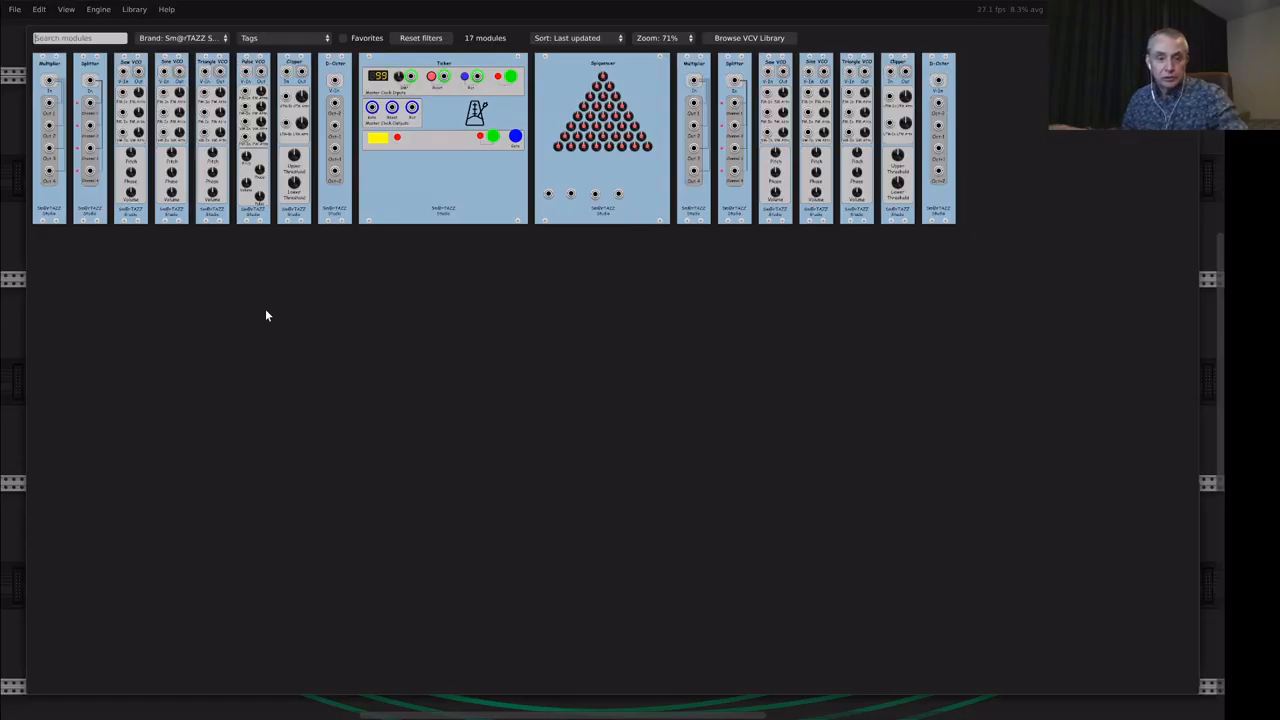
click(212, 165)
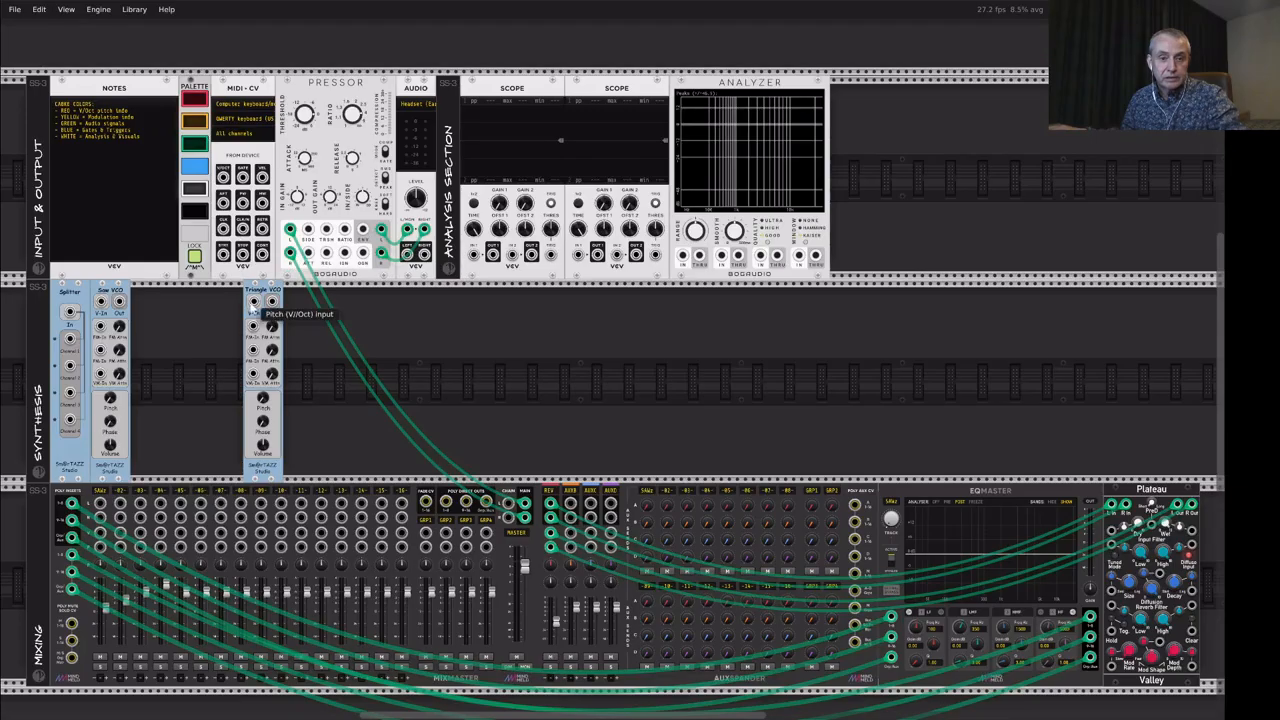
drag(253, 310, 140, 310)
Step: Add a Sine VCO, duplicate it, and line up both directly after the Triangle VCO
right_click(211, 326)
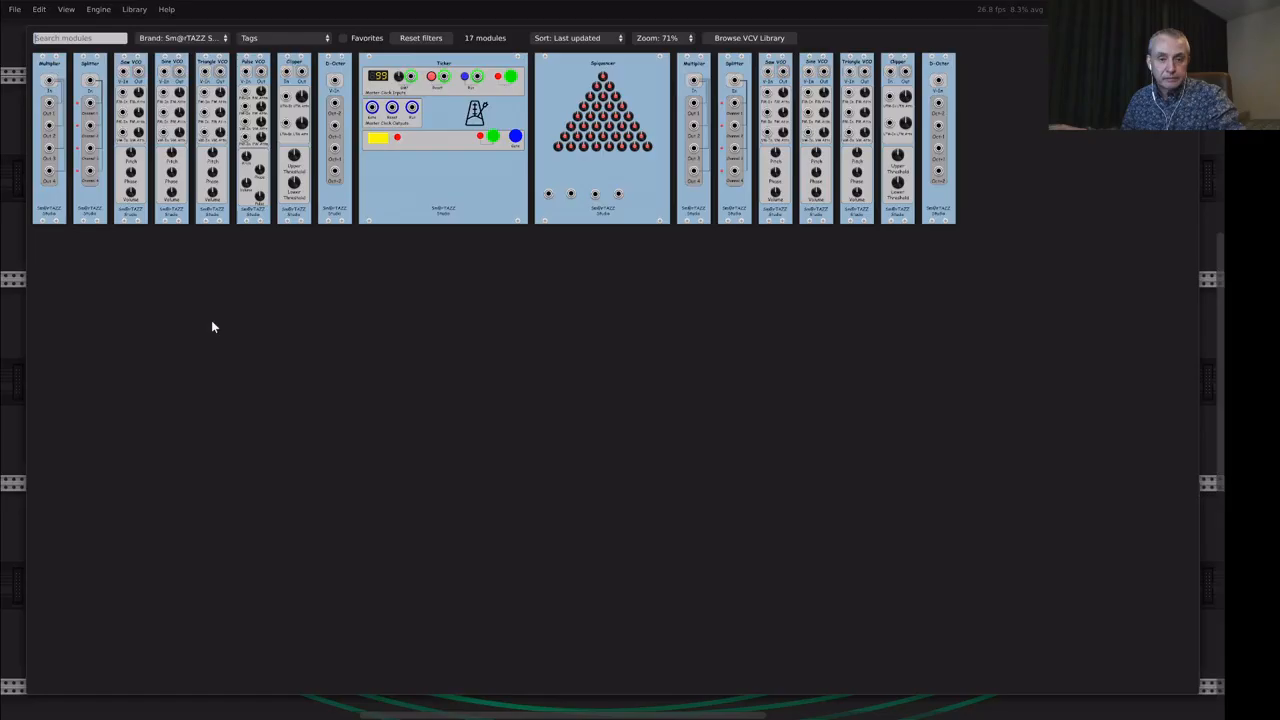
click(165, 112)
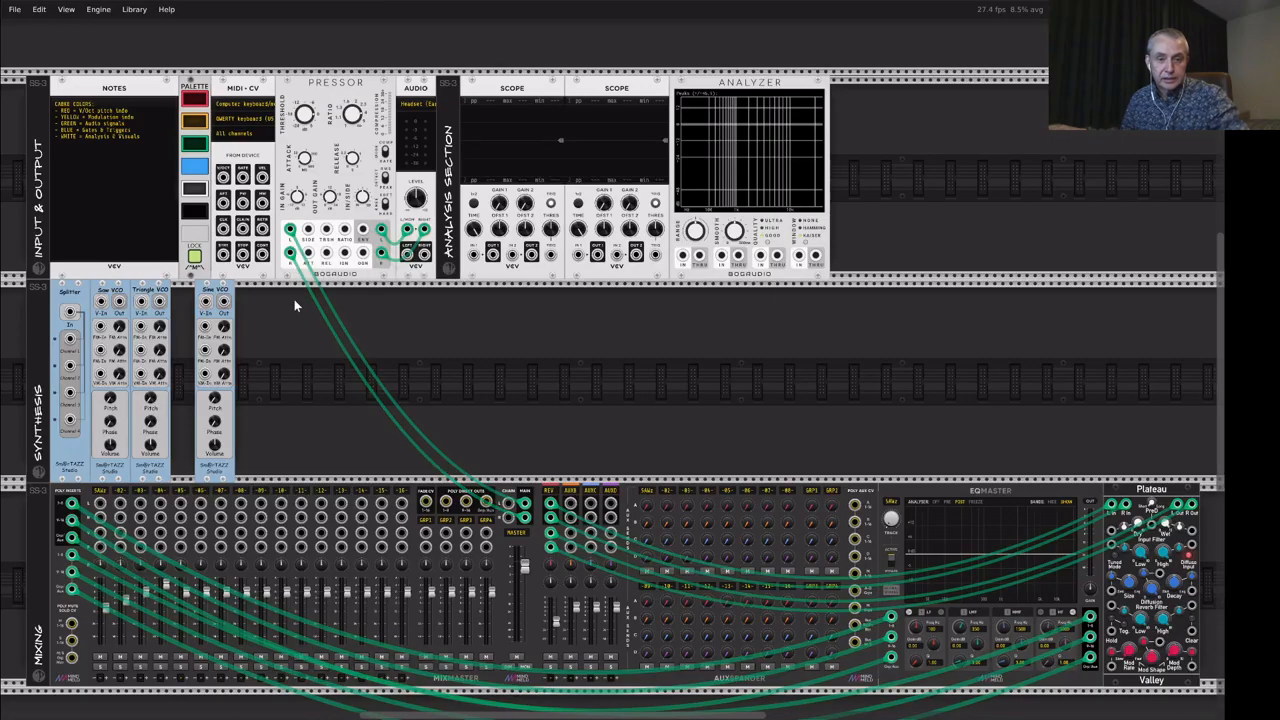
key(ctrl+d)
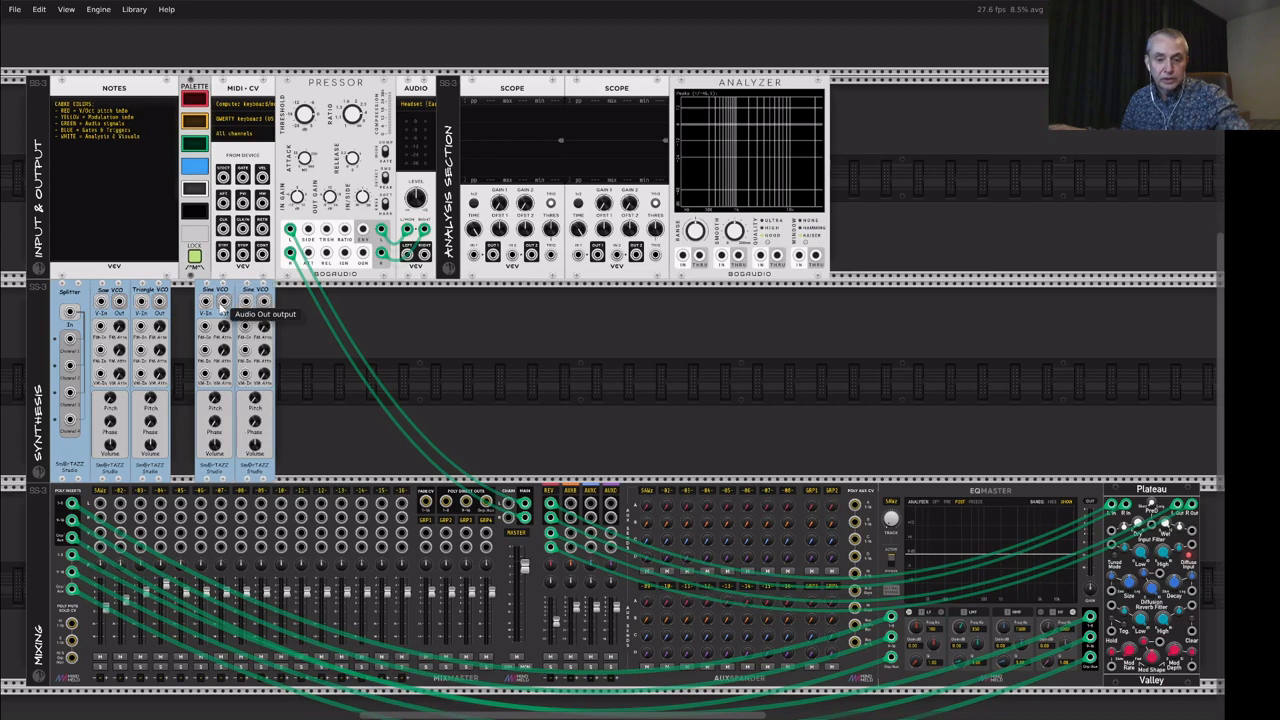
mouse_move(211, 295)
mouse_down()
mouse_move(187, 294)
mouse_move(222, 292)
mouse_up()
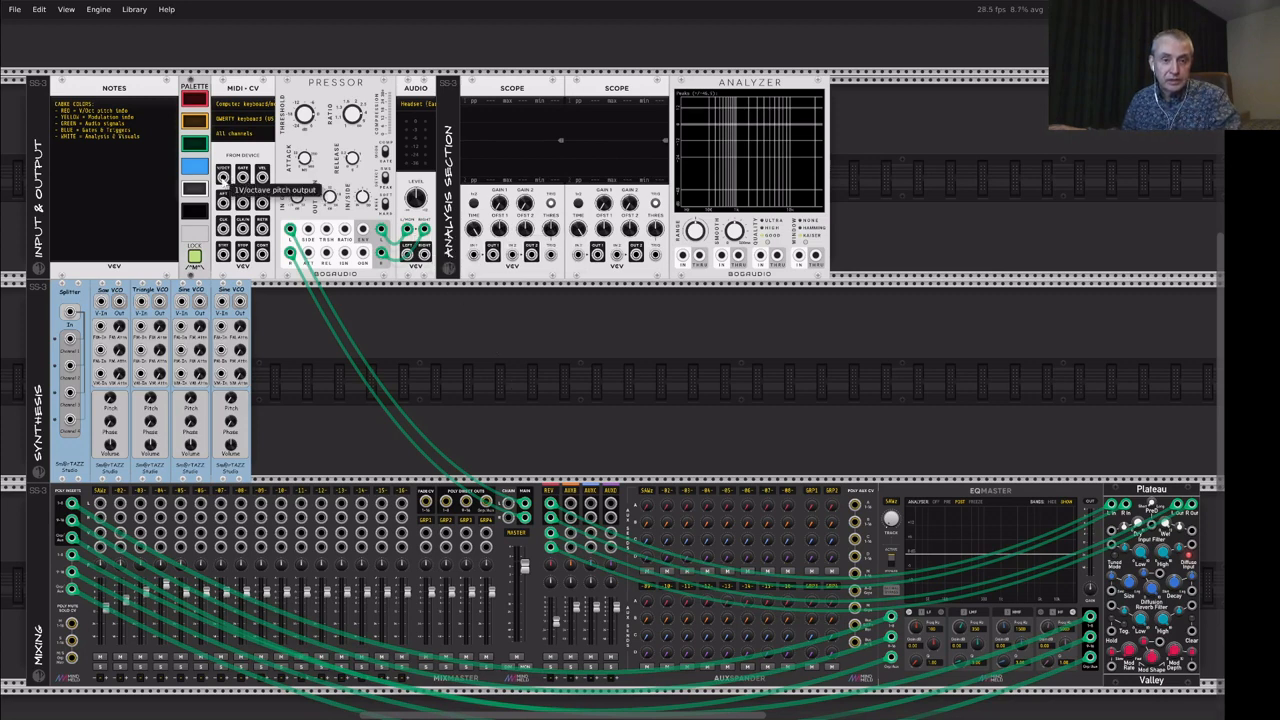
Step: Patch the MIDI-CV 1V/octave pitch output into the Splitter input with a red cable
drag(222, 178, 222, 179)
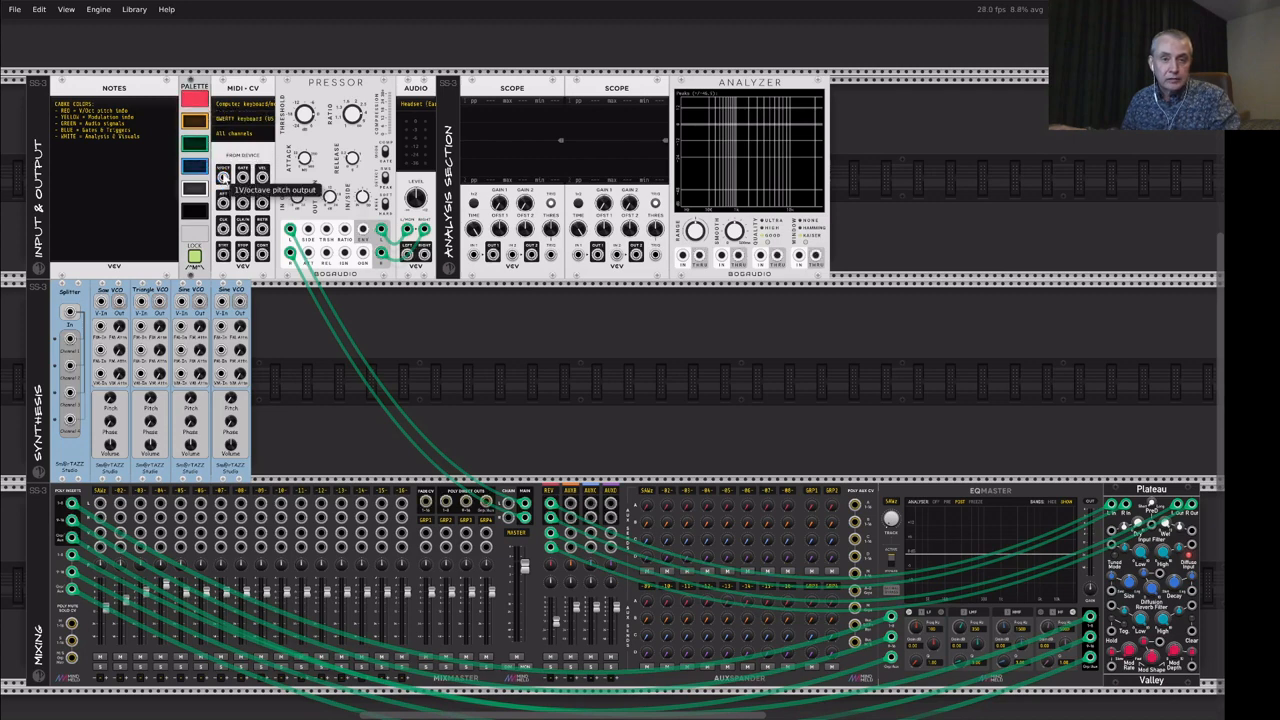
drag(222, 178, 102, 302)
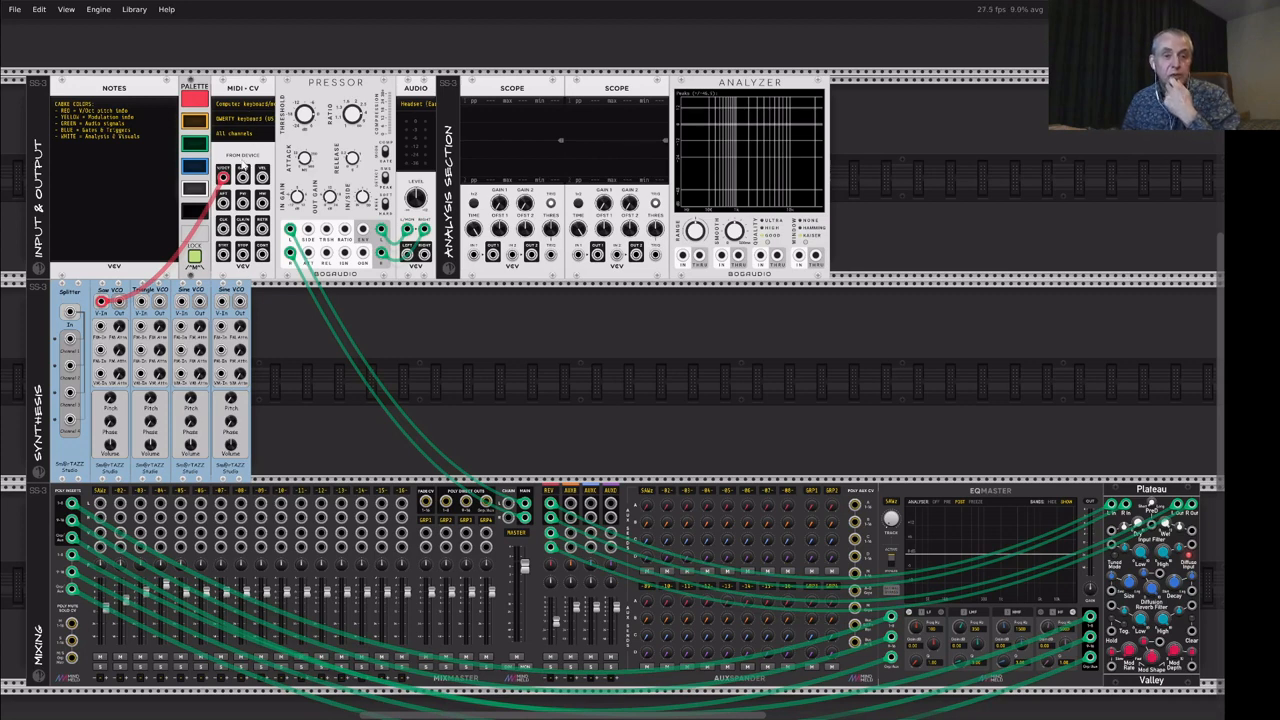
mouse_move(103, 306)
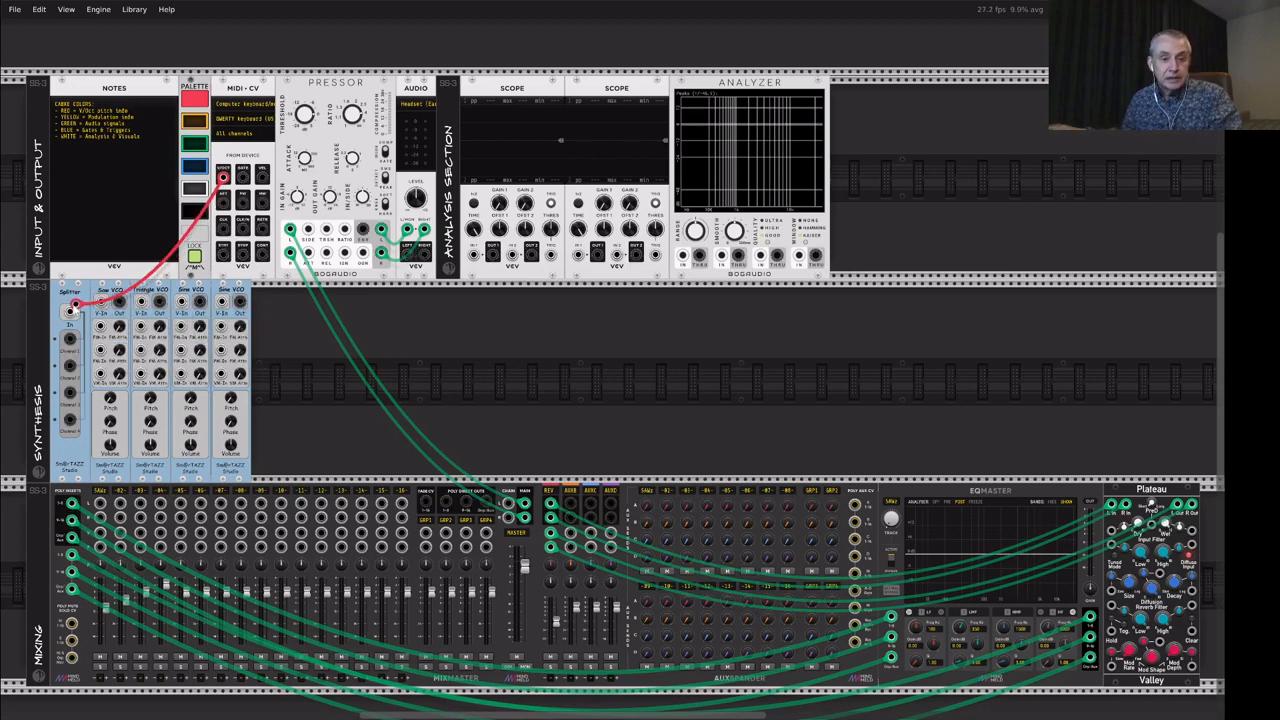
drag(102, 302, 70, 312)
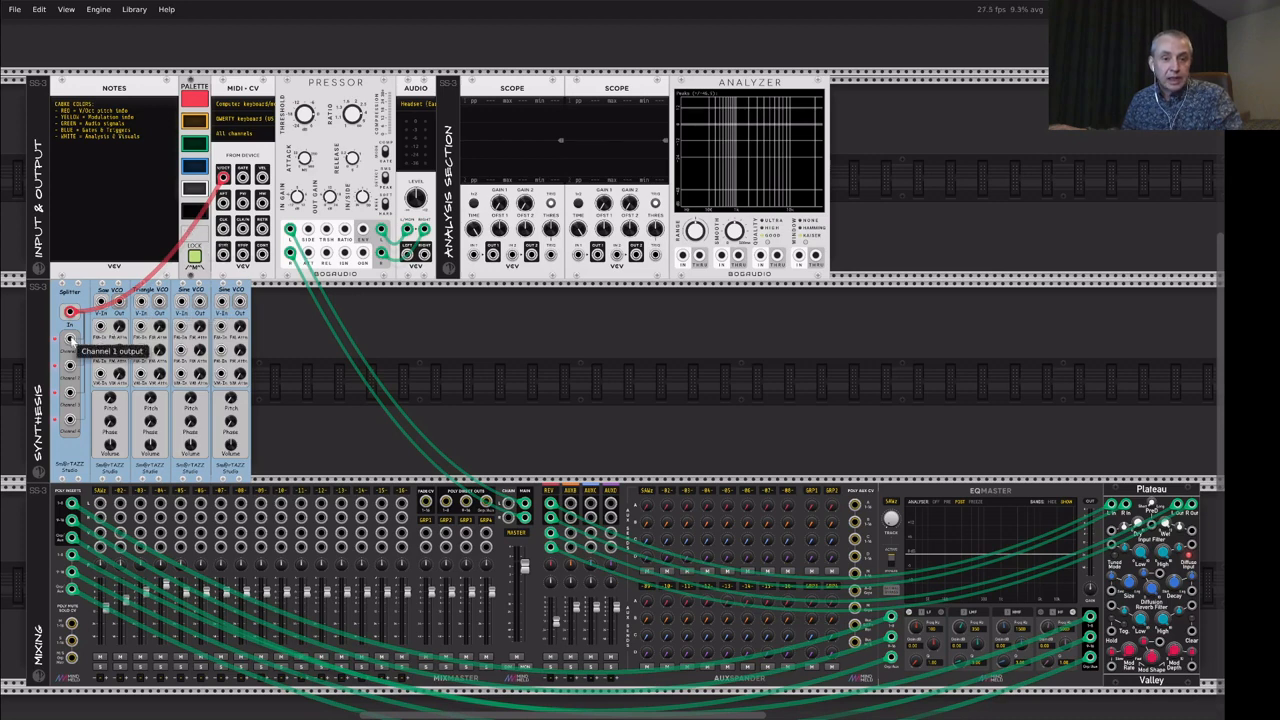
Step: Patch Splitter channels 1 to 4 into the V-In inputs of the Saw, Triangle and two Sine VCOs, in that order
drag(70, 340, 102, 304)
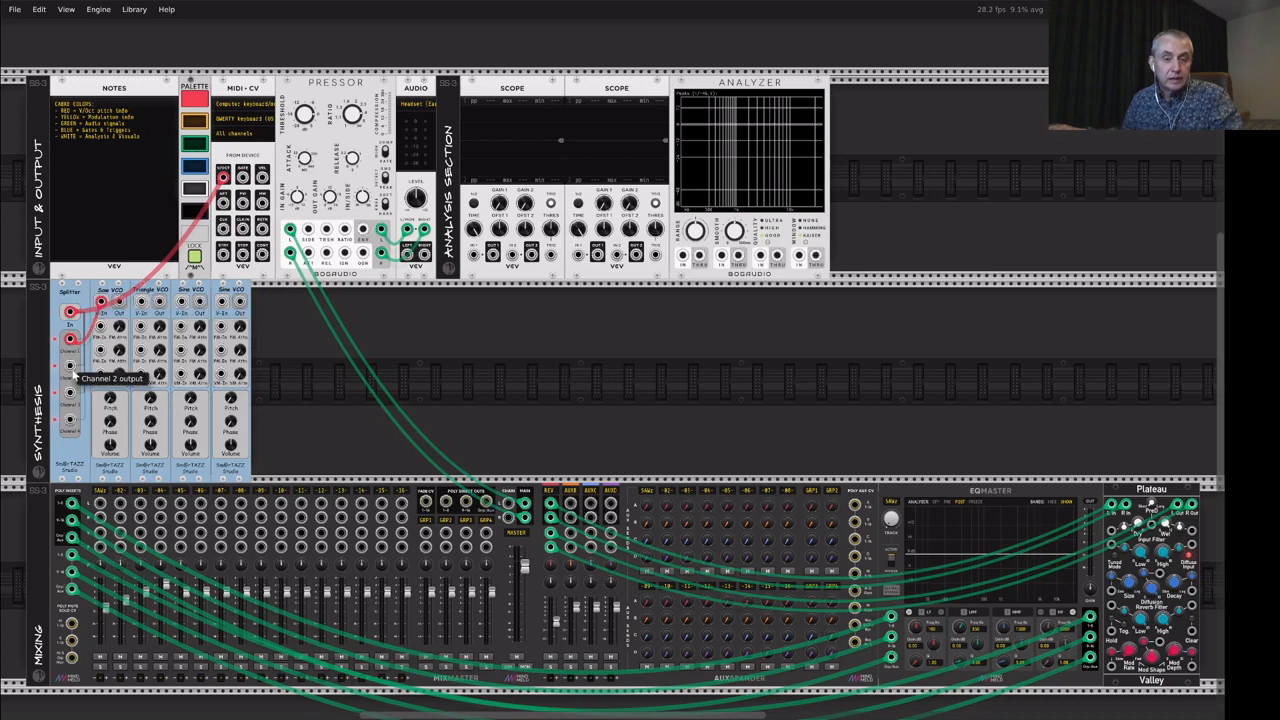
drag(70, 366, 141, 302)
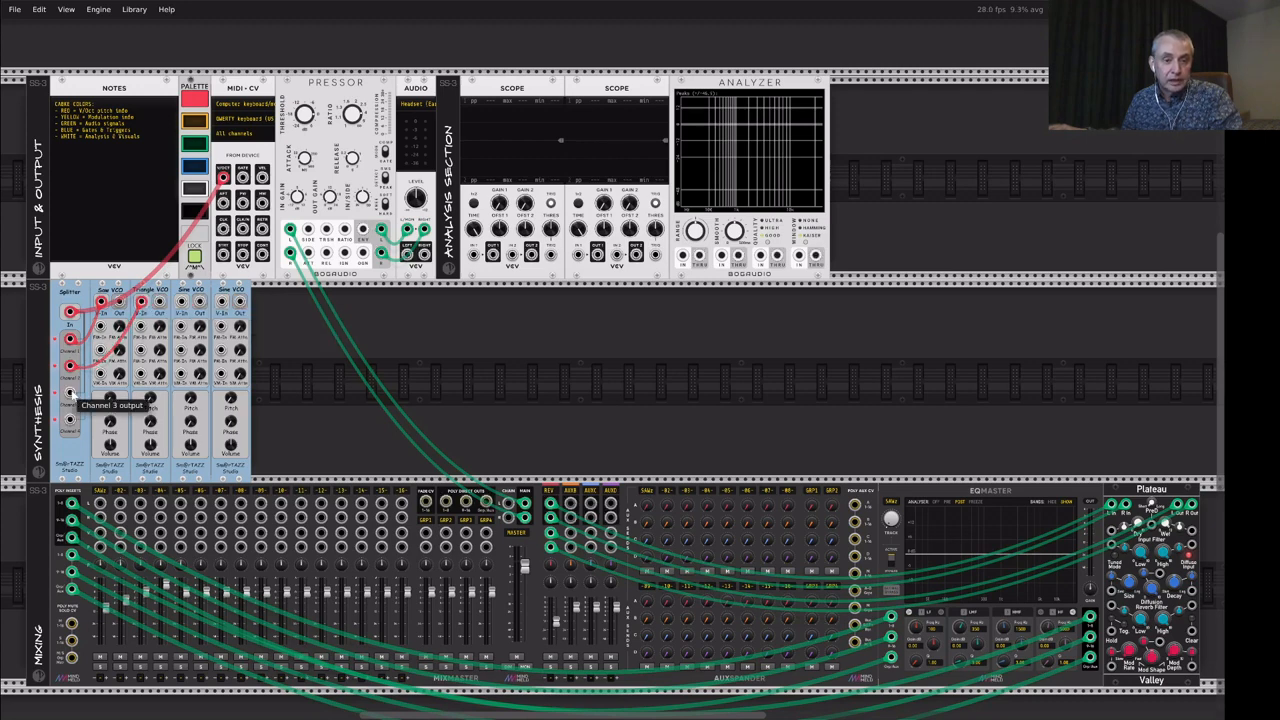
drag(70, 392, 181, 302)
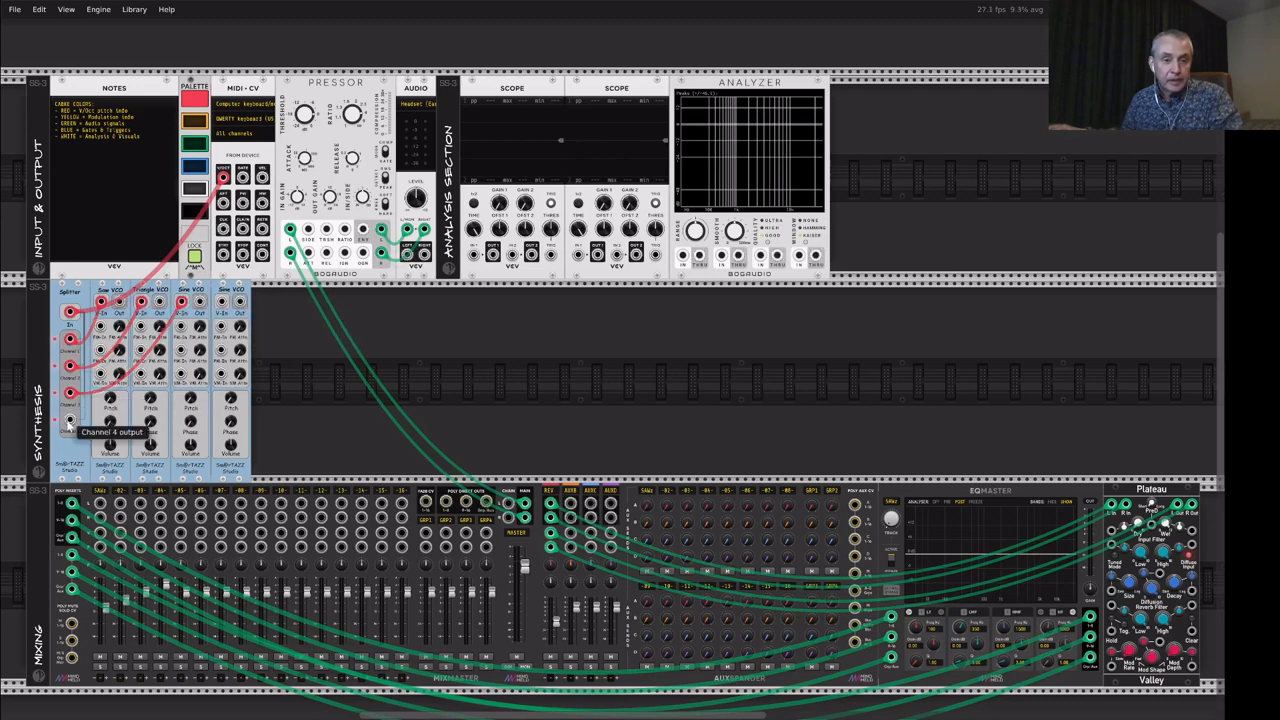
drag(70, 418, 217, 302)
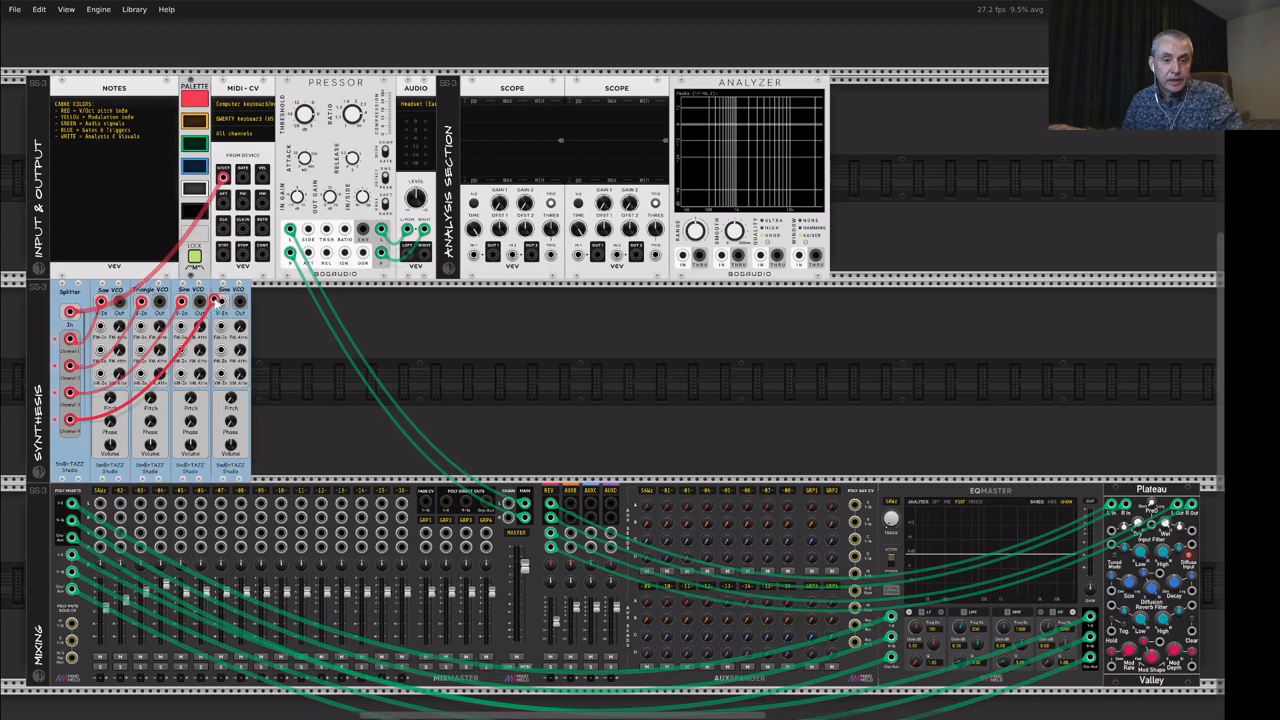
Step: Filter the module browser to the VCV brand and add a VCA to the Synthesis row
right_click(448, 321)
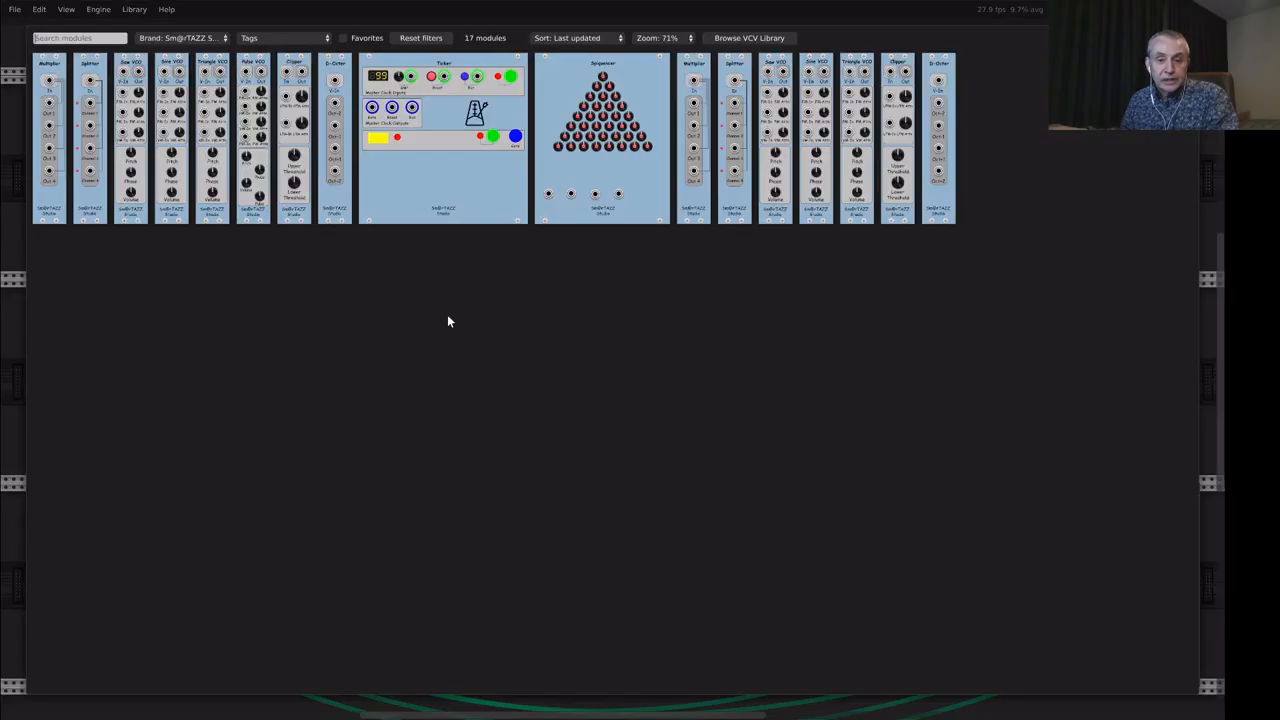
click(207, 40)
click(168, 527)
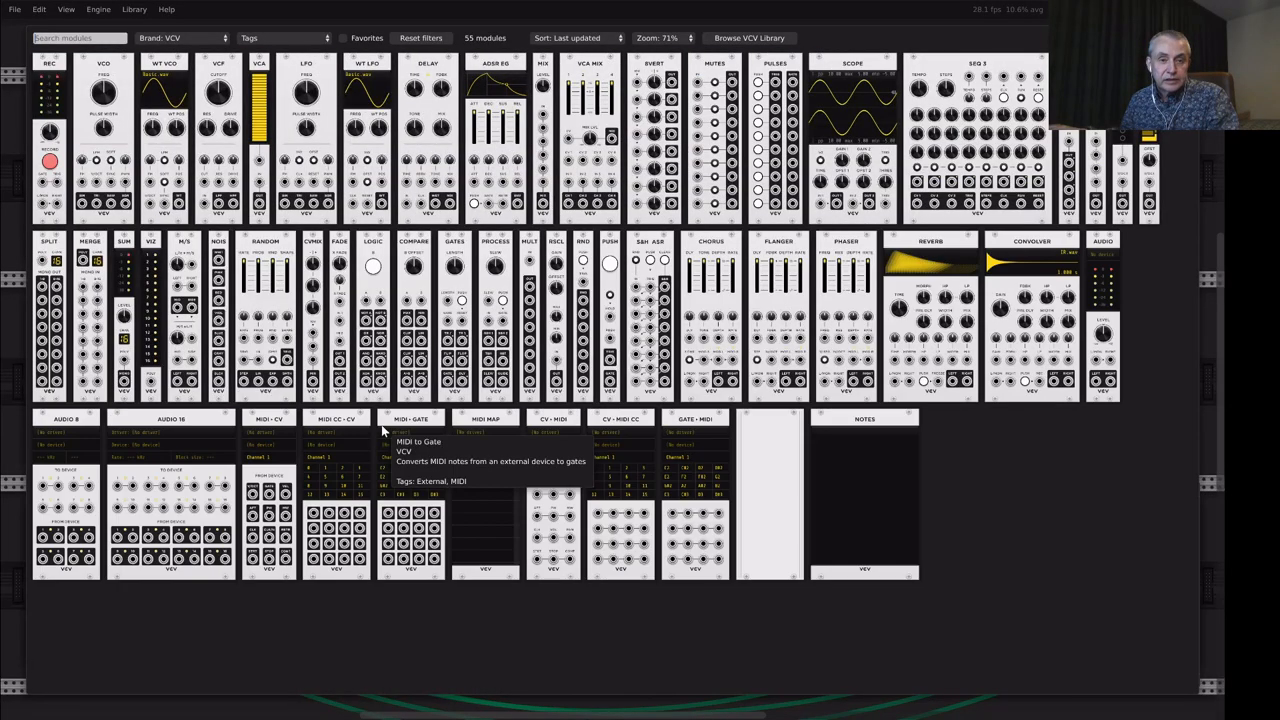
click(257, 115)
Step: Add an ADSR EG module and place it directly before the VCA
right_click(548, 355)
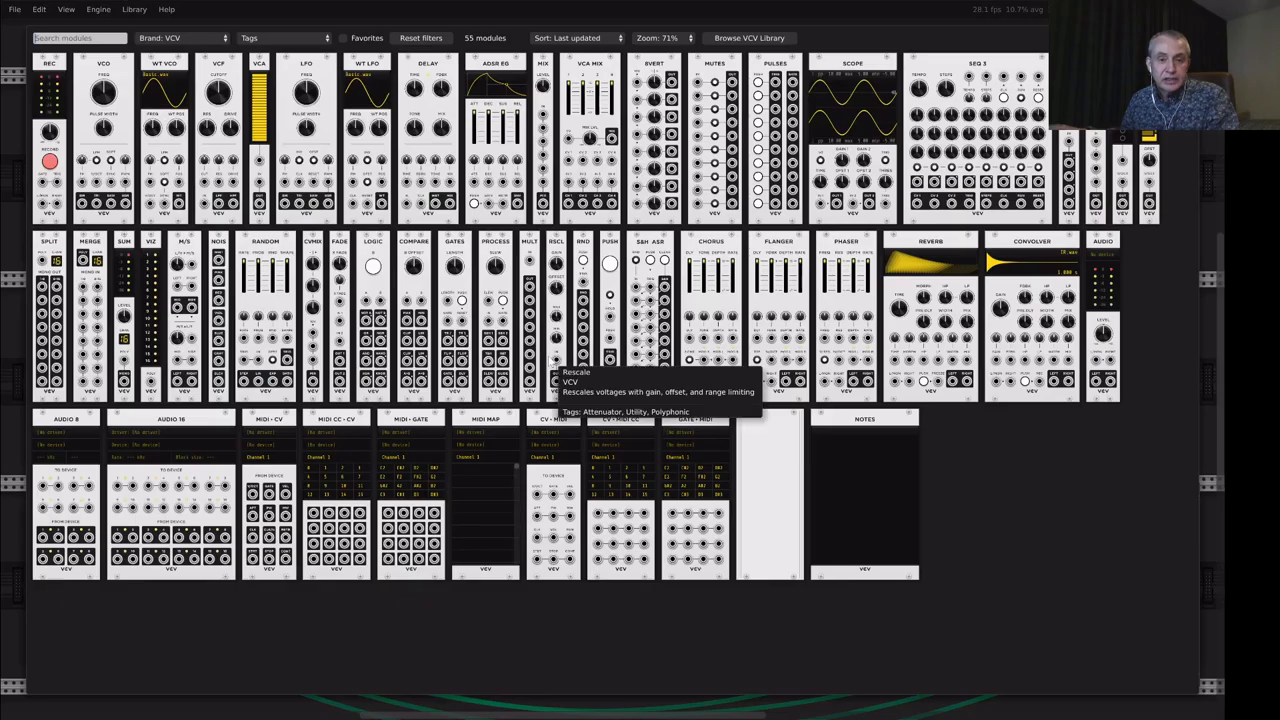
click(467, 110)
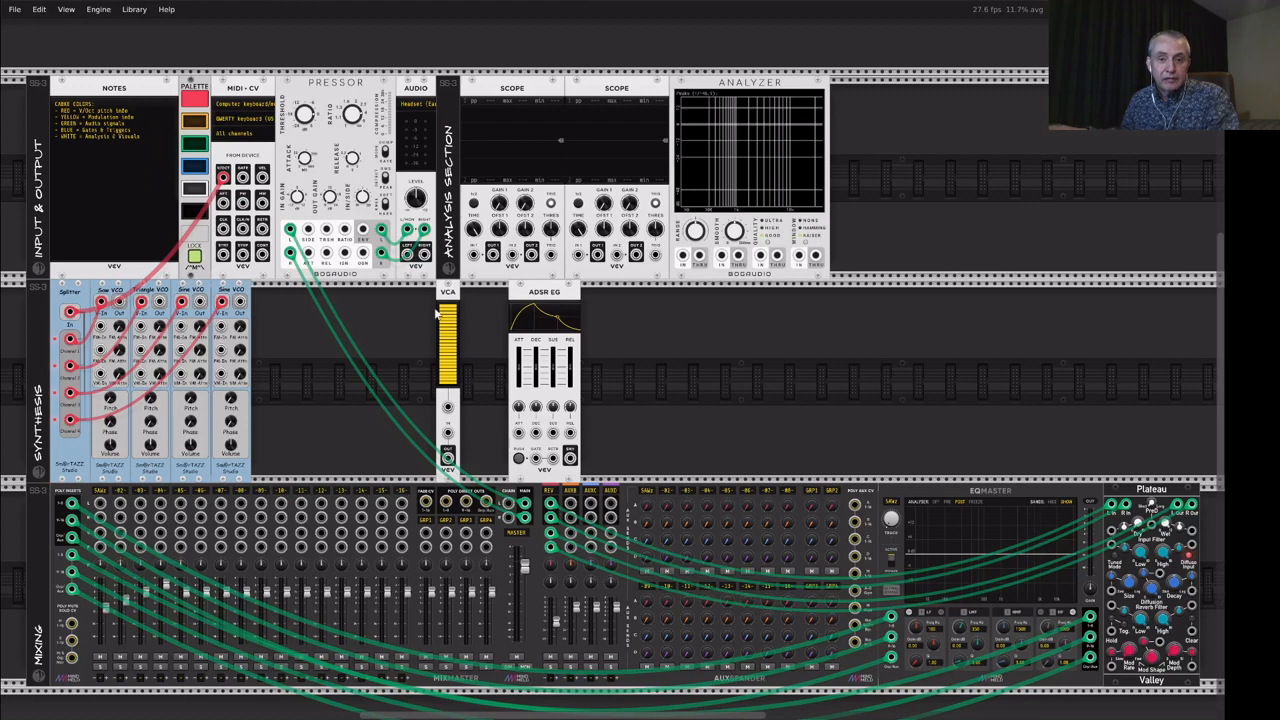
drag(521, 295, 373, 310)
drag(393, 359, 399, 355)
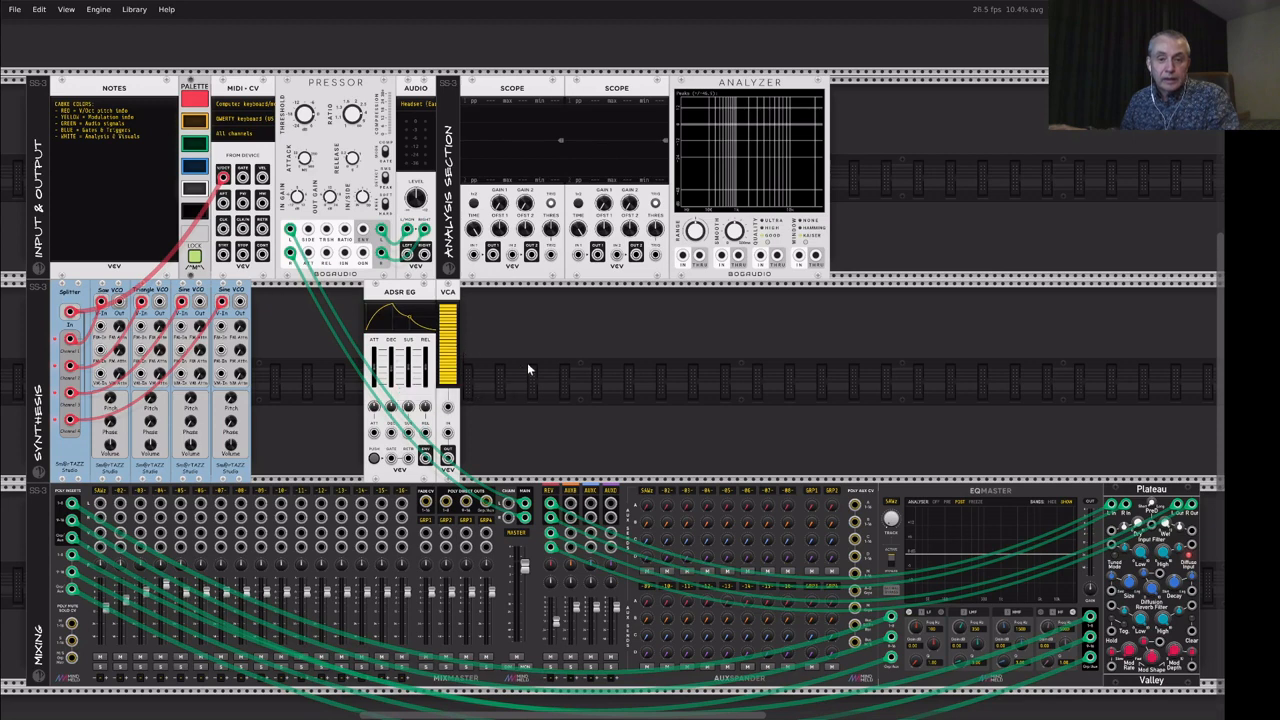
Step: Duplicate the ADSR EG and VCA pair three times and line up all four pairs side by side
drag(570, 360, 404, 404)
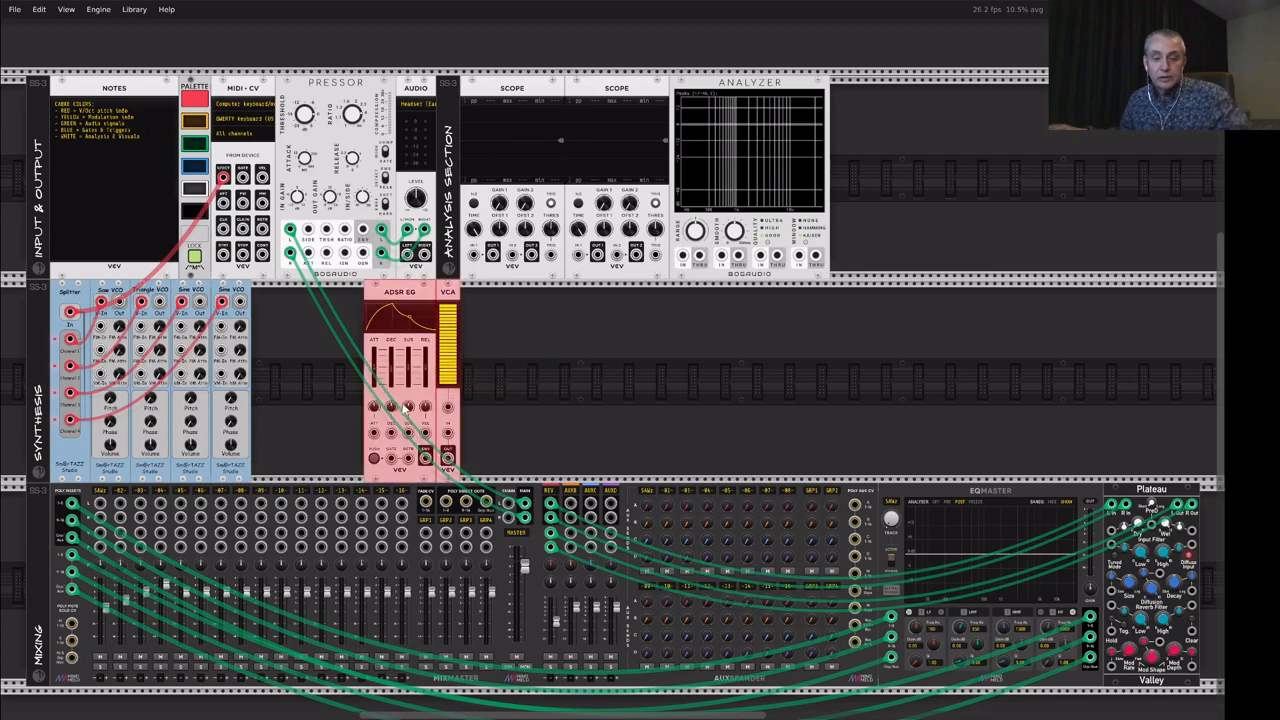
key(ctrl+d)
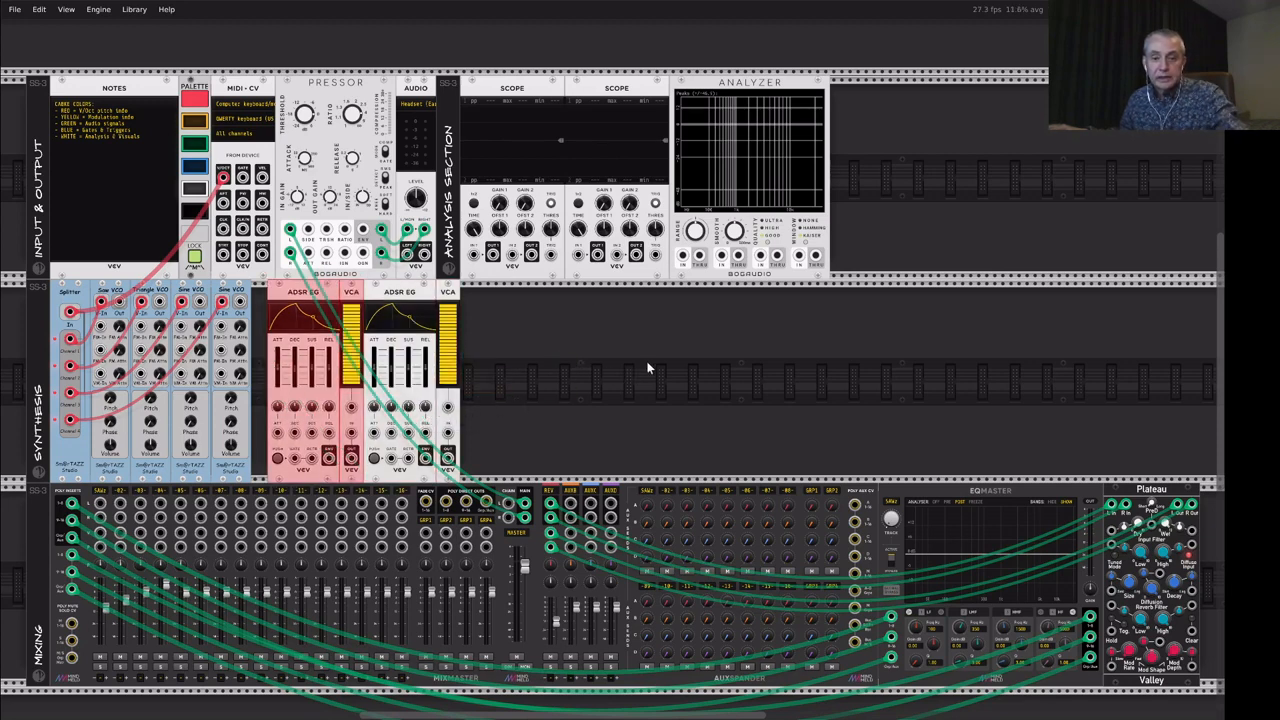
key(ctrl+d)
key(ctrl+d)
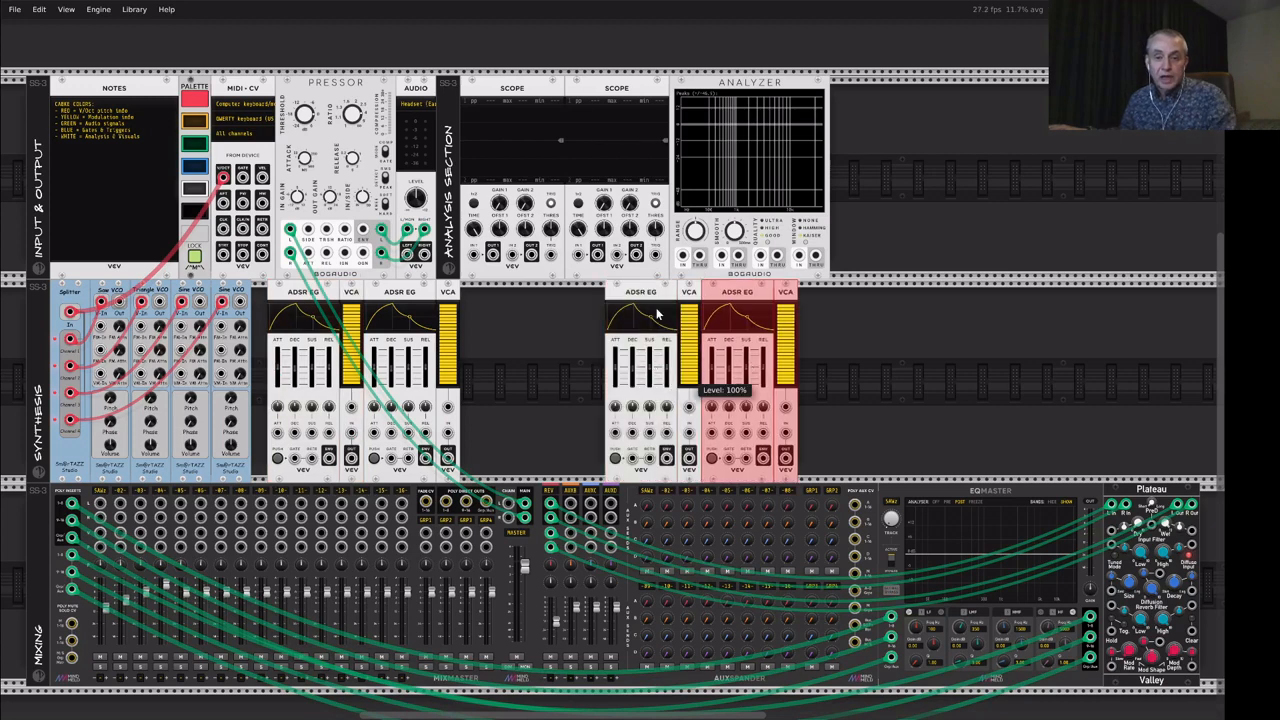
drag(563, 306, 600, 383)
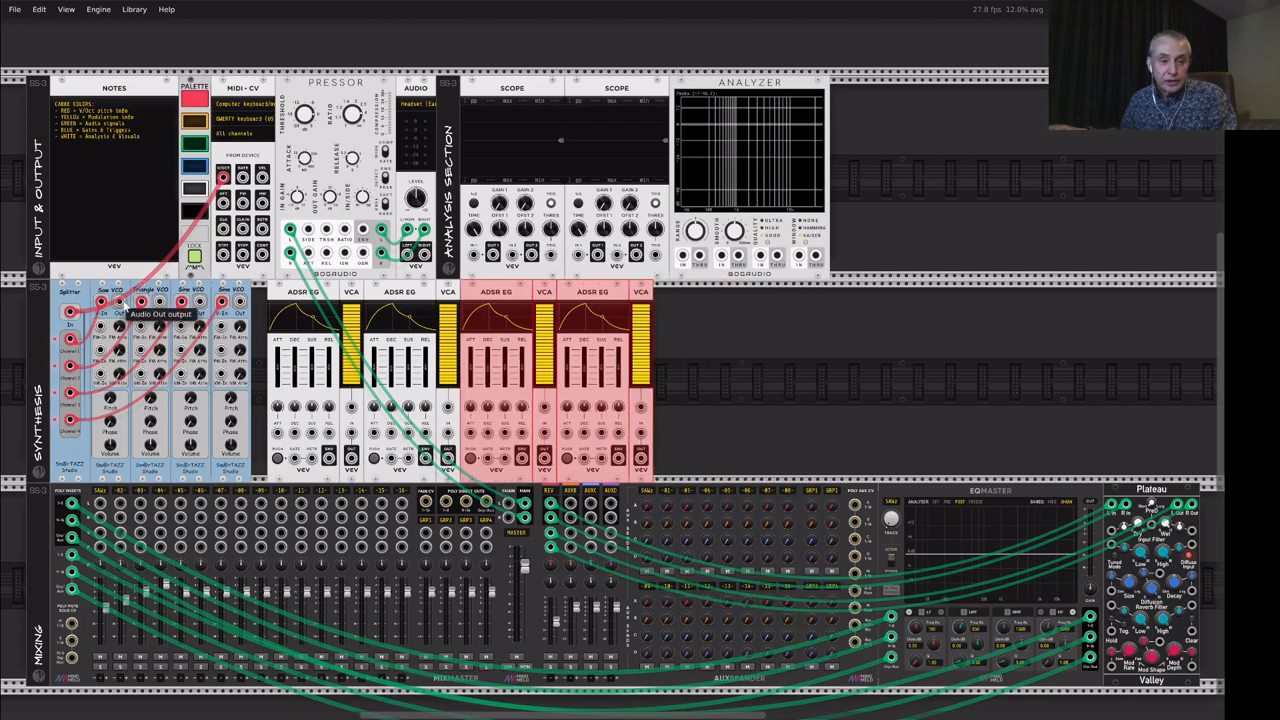
Step: Patch the audio outputs of the Saw, Triangle and two Sine VCOs into the channel inputs of the four VCAs with green cables, in order
mouse_move(125, 310)
mouse_down()
mouse_move(250, 460)
mouse_move(328, 466)
mouse_move(352, 437)
mouse_move(240, 410)
mouse_move(125, 312)
mouse_up()
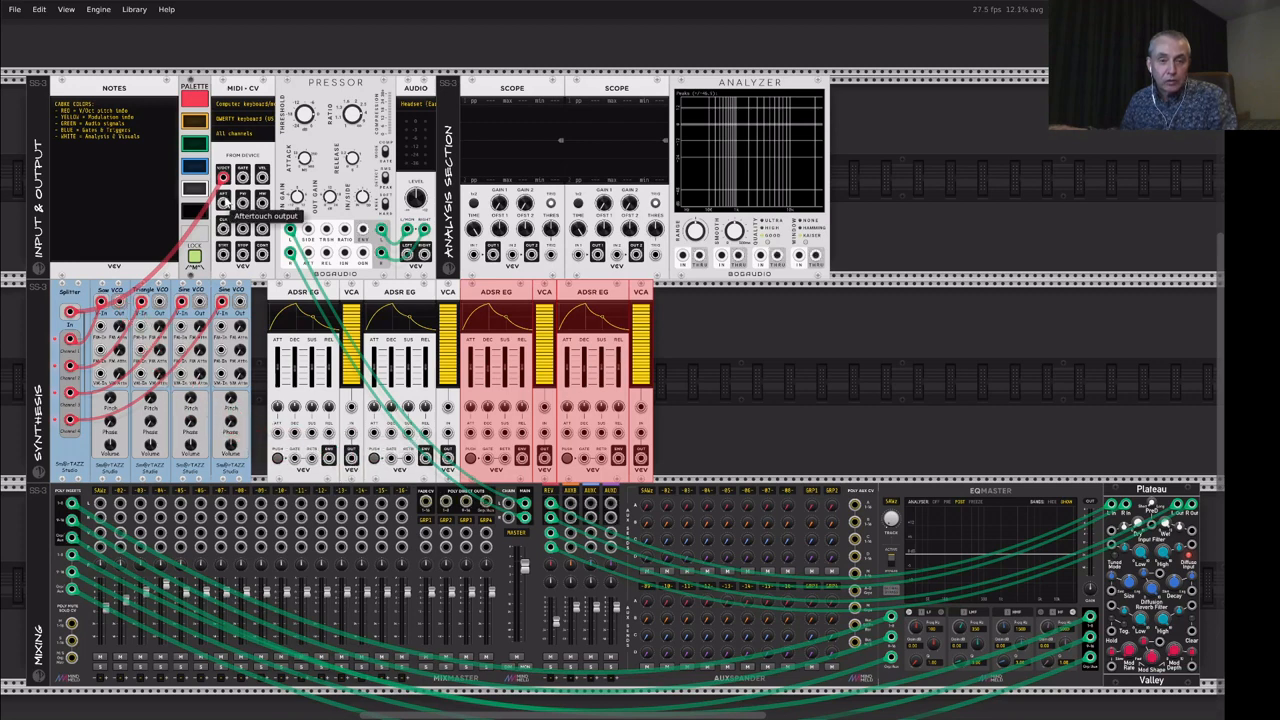
click(199, 145)
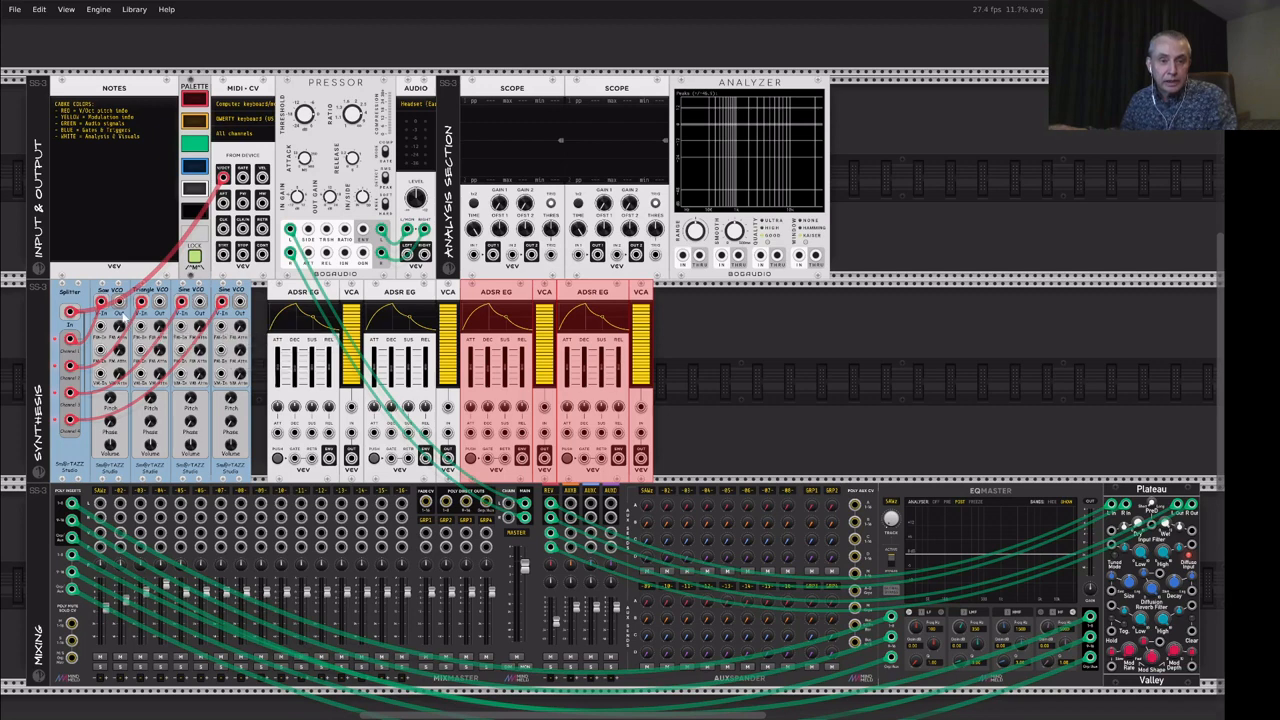
drag(119, 303, 352, 434)
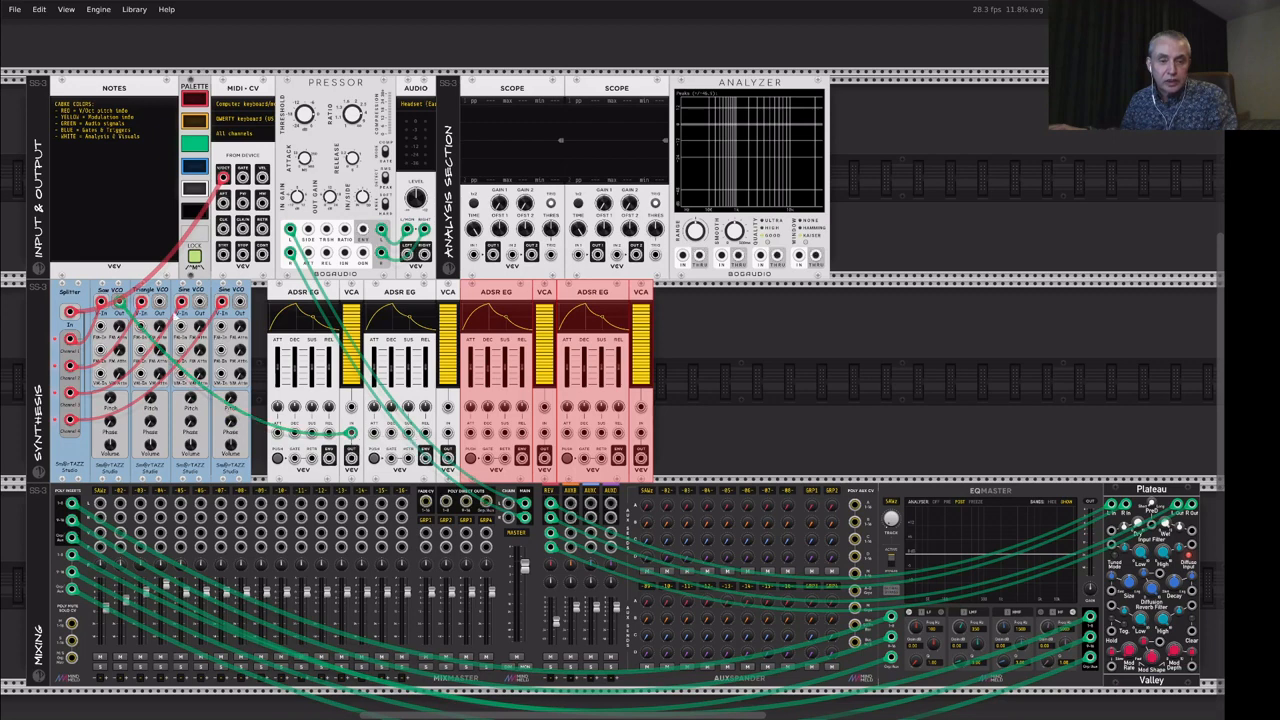
drag(160, 302, 449, 434)
drag(200, 302, 542, 435)
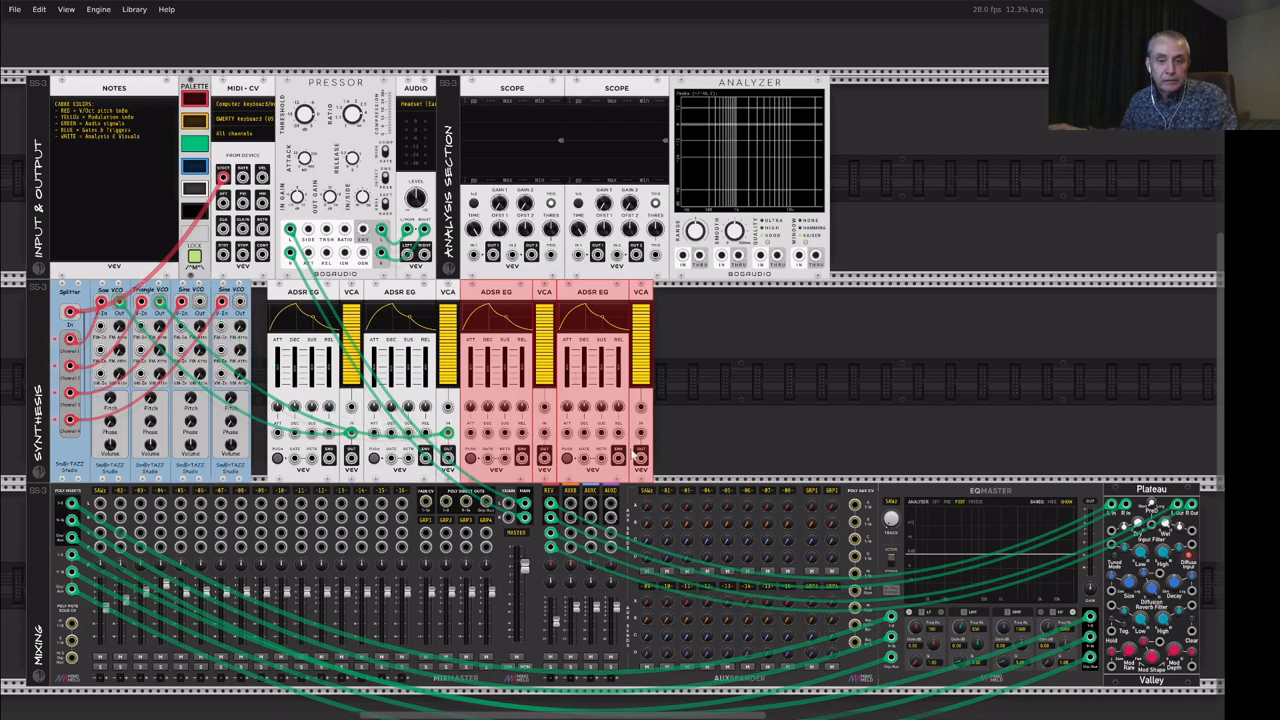
click(680, 416)
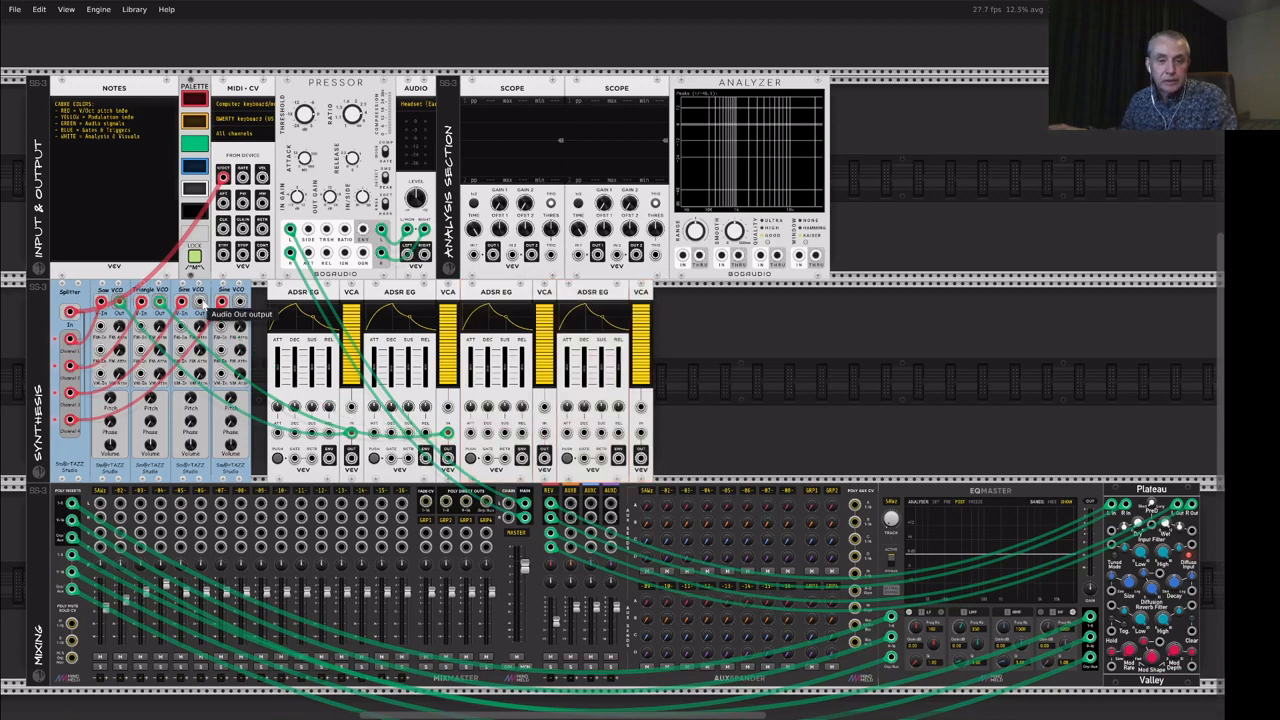
drag(200, 305, 542, 440)
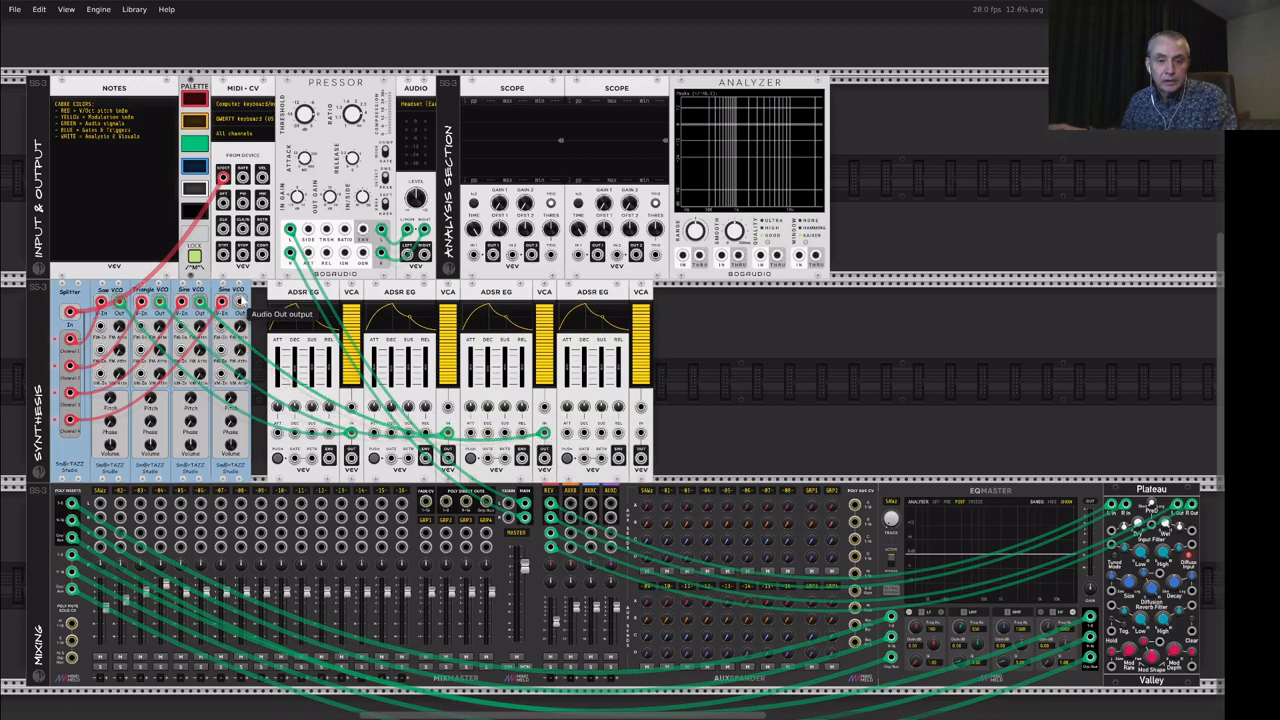
drag(241, 303, 640, 434)
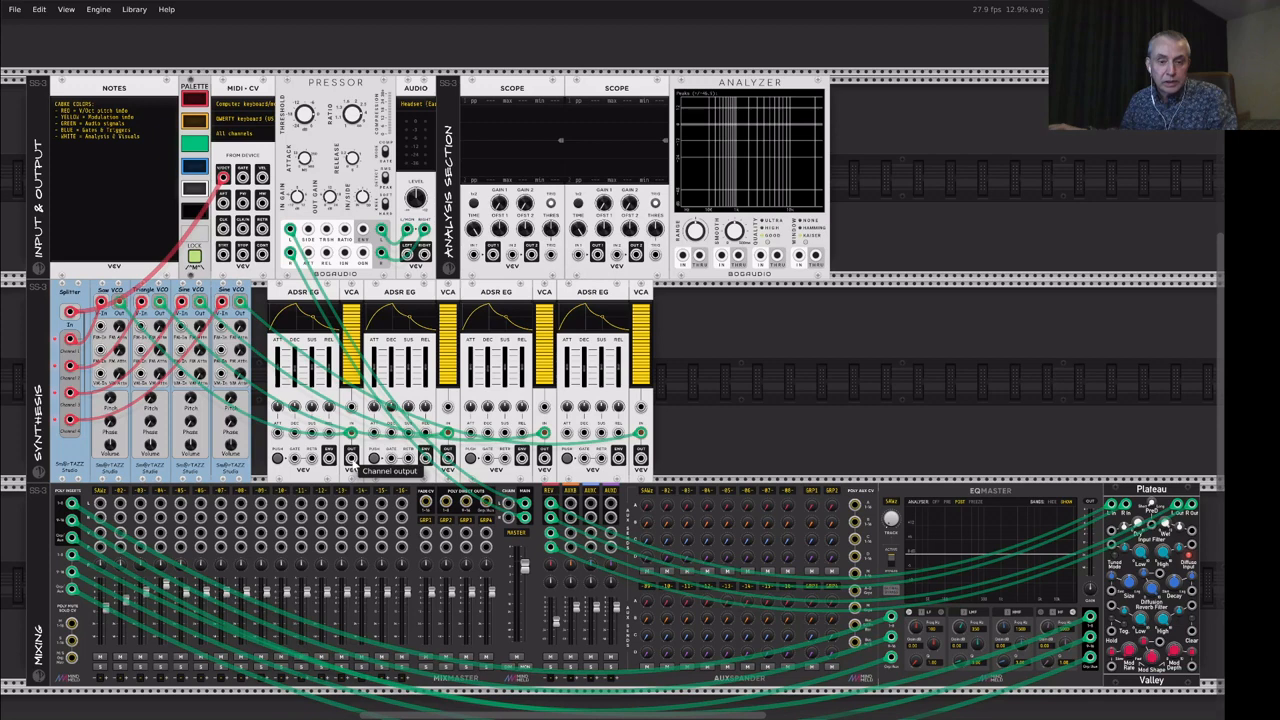
drag(351, 458, 100, 506)
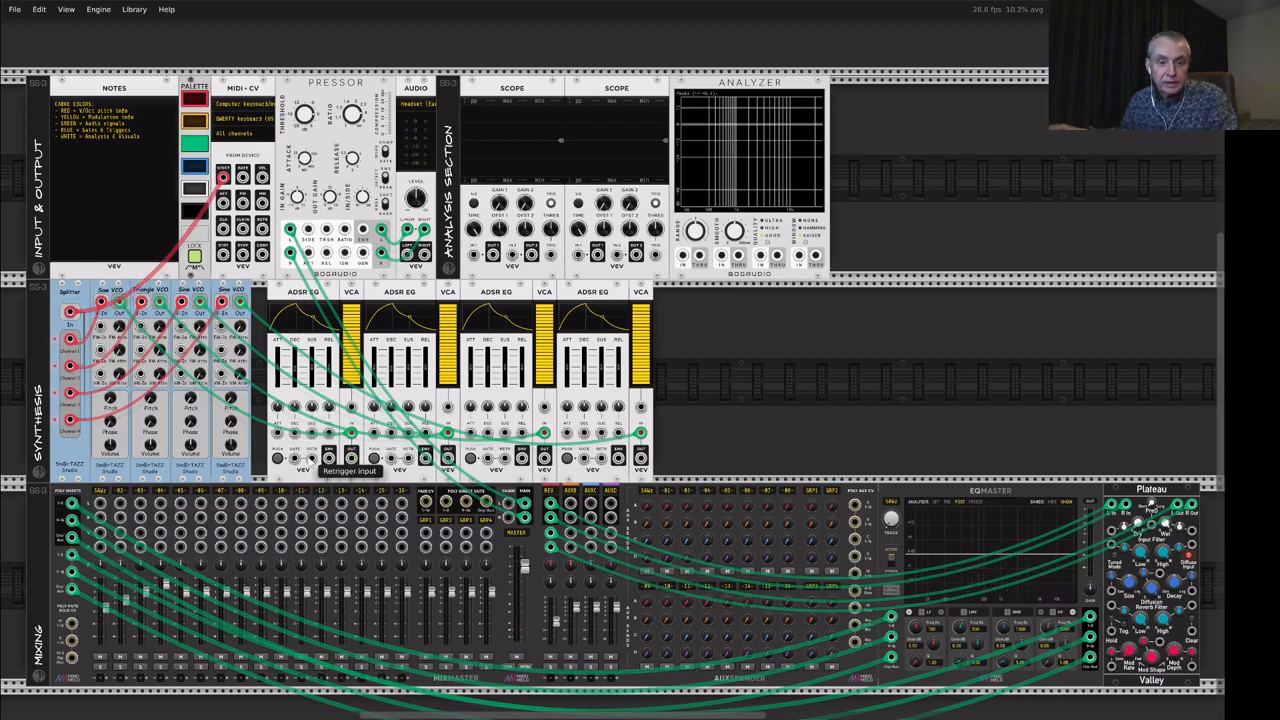
Step: Connect each ADSR EG's envelope output to the CV input of its adjacent VCA with yellow cables, for all four pairs
right_click(327, 459)
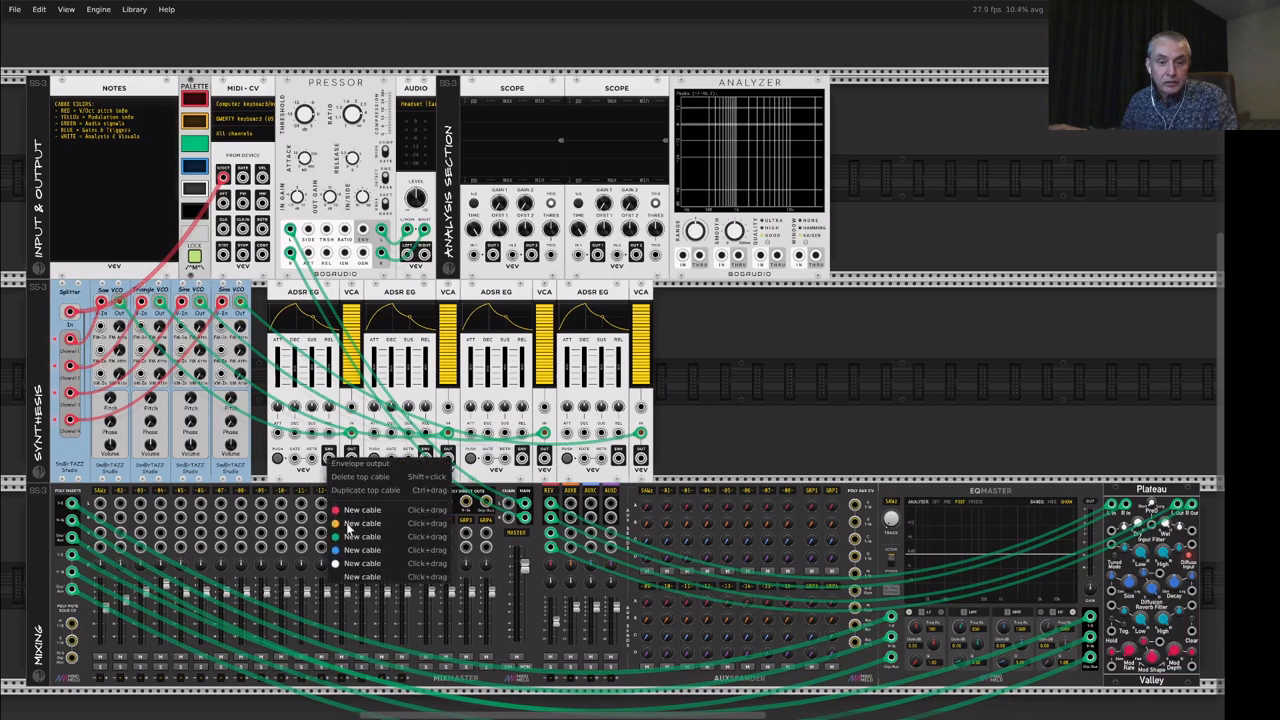
drag(347, 525, 340, 517)
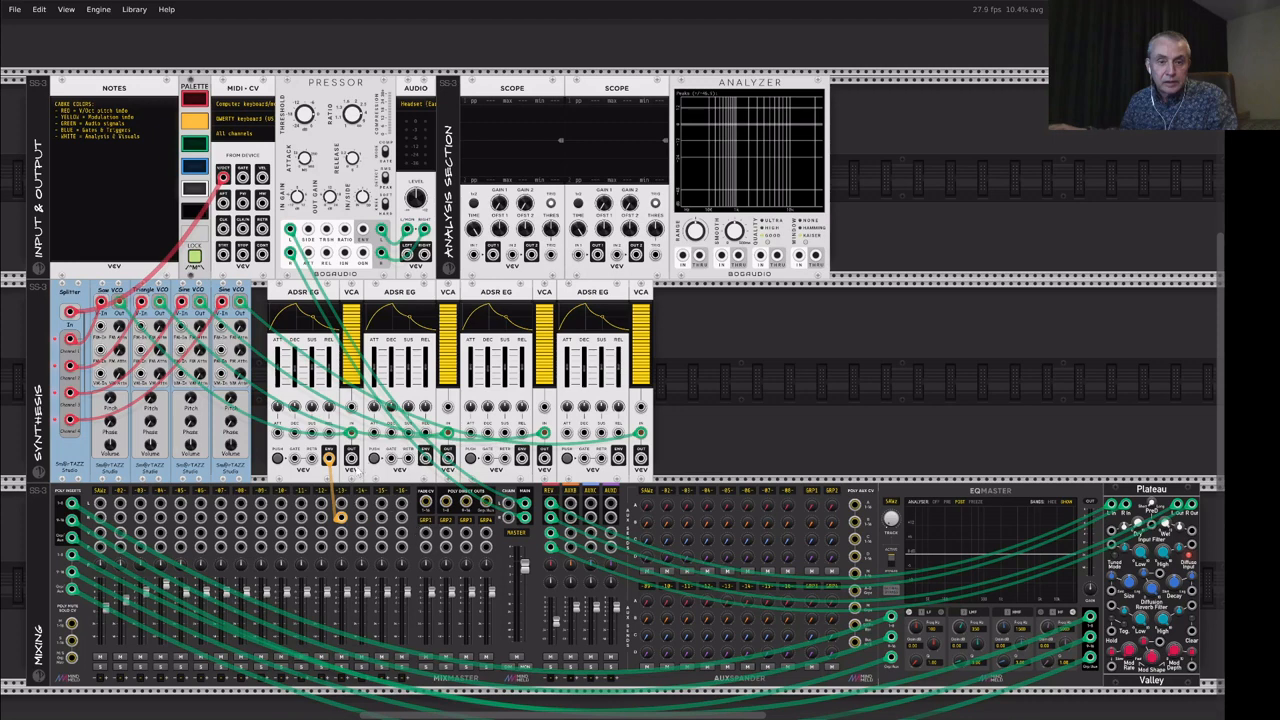
drag(340, 517, 352, 410)
drag(409, 460, 449, 408)
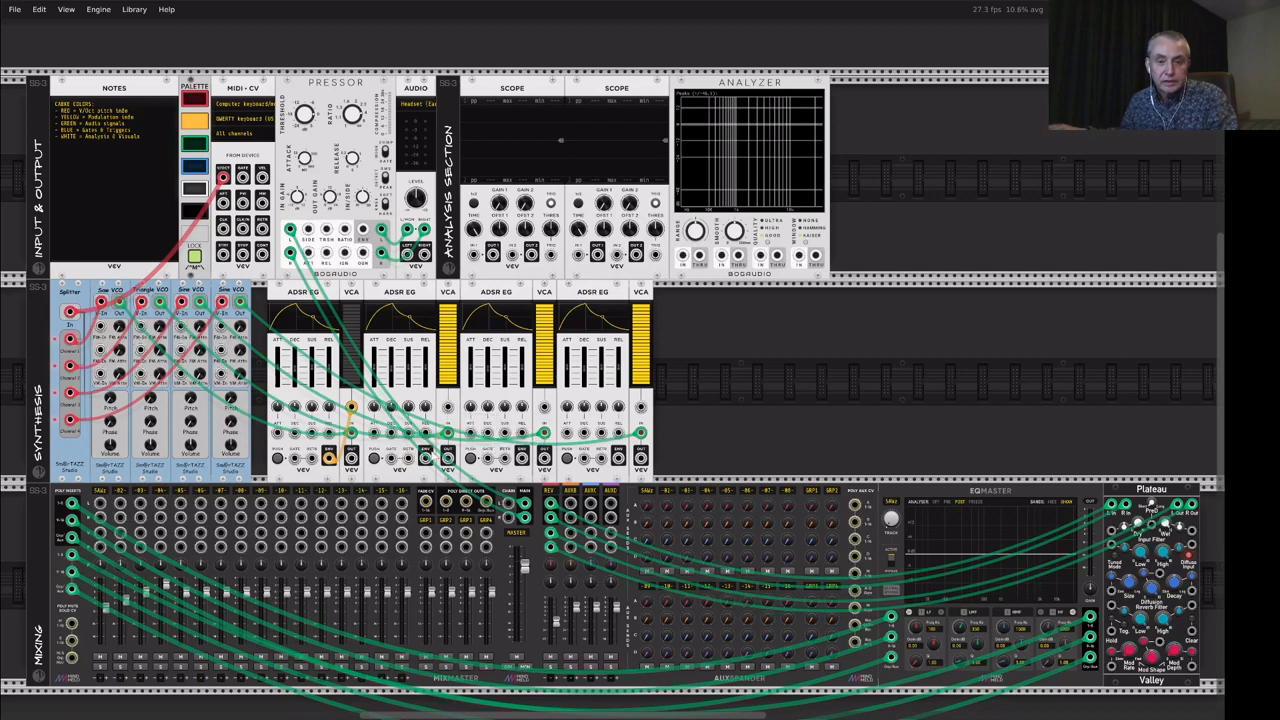
drag(425, 457, 449, 408)
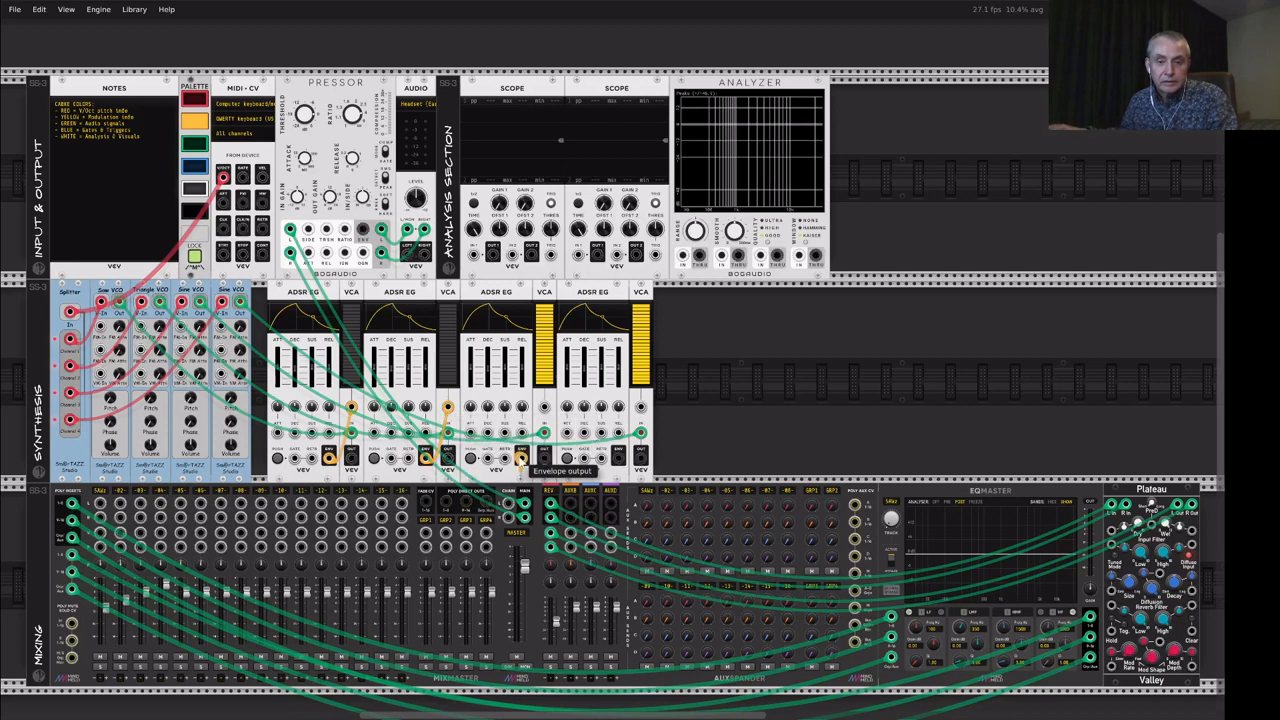
drag(522, 457, 543, 408)
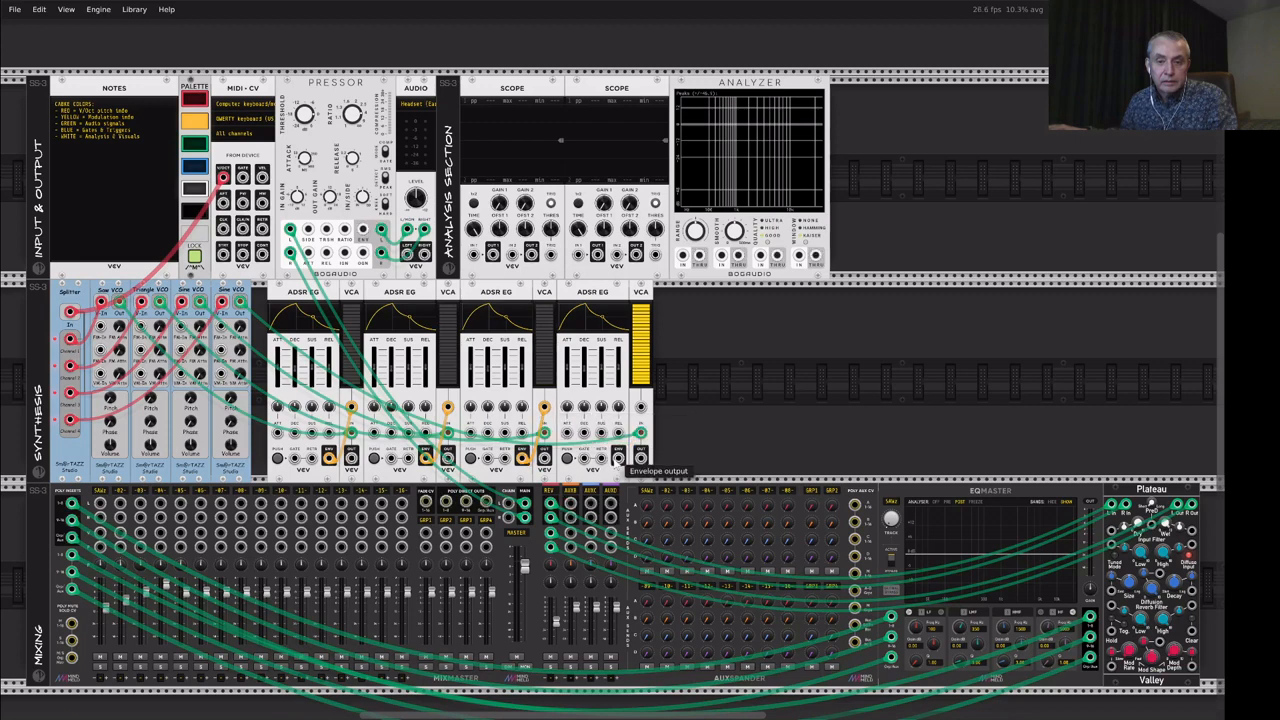
drag(619, 457, 641, 408)
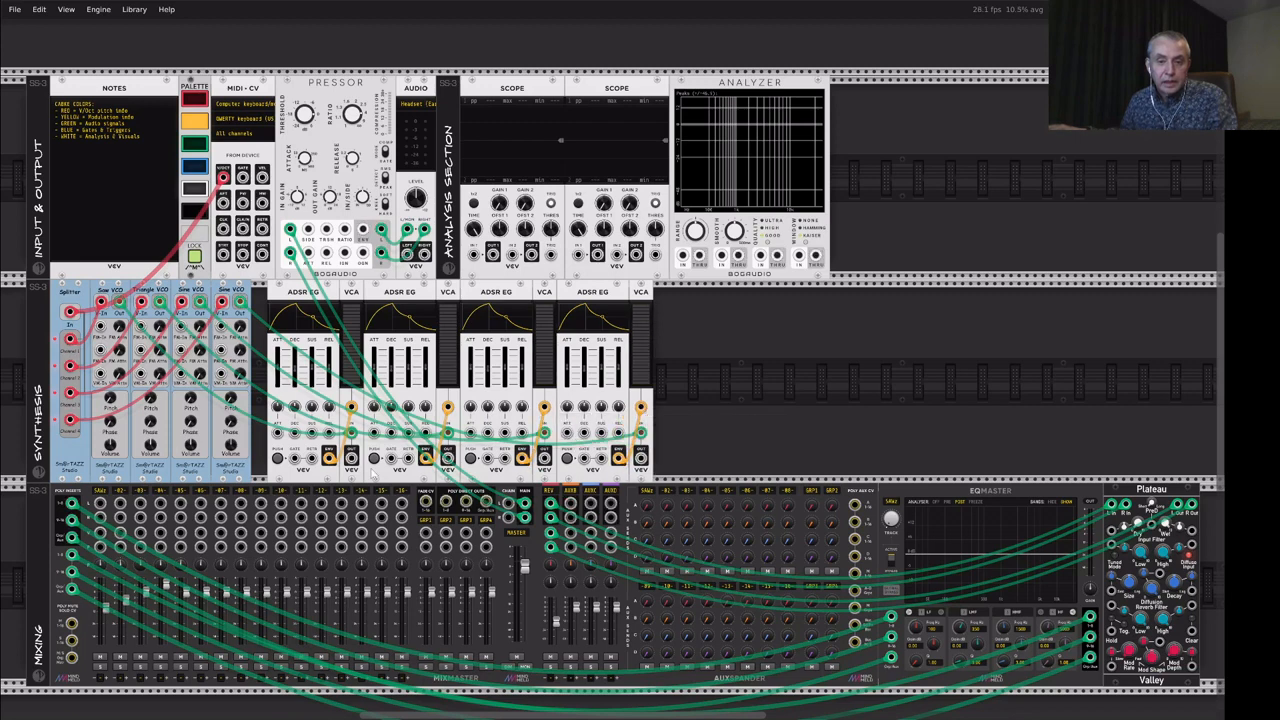
Step: Patch the four VCA channel outputs into the left inputs of MixMaster tracks 1 to 4 with green cables, in order
drag(352, 458, 100, 501)
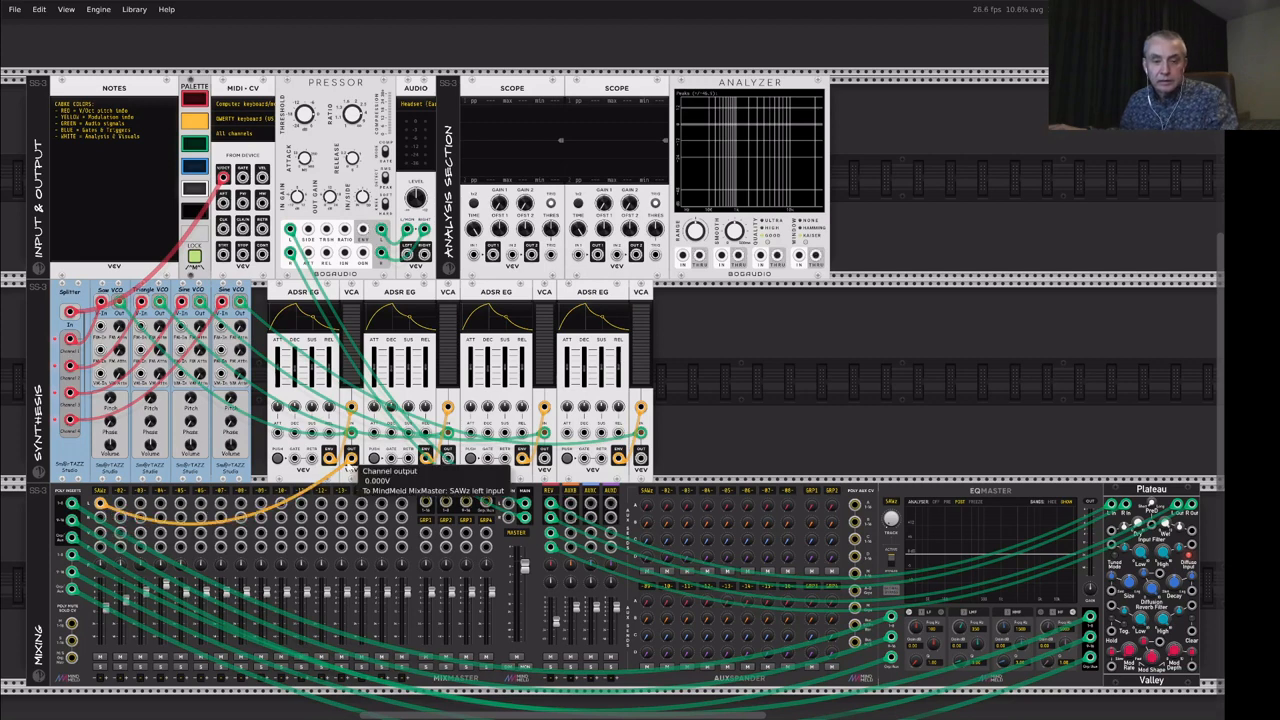
drag(352, 459, 332, 489)
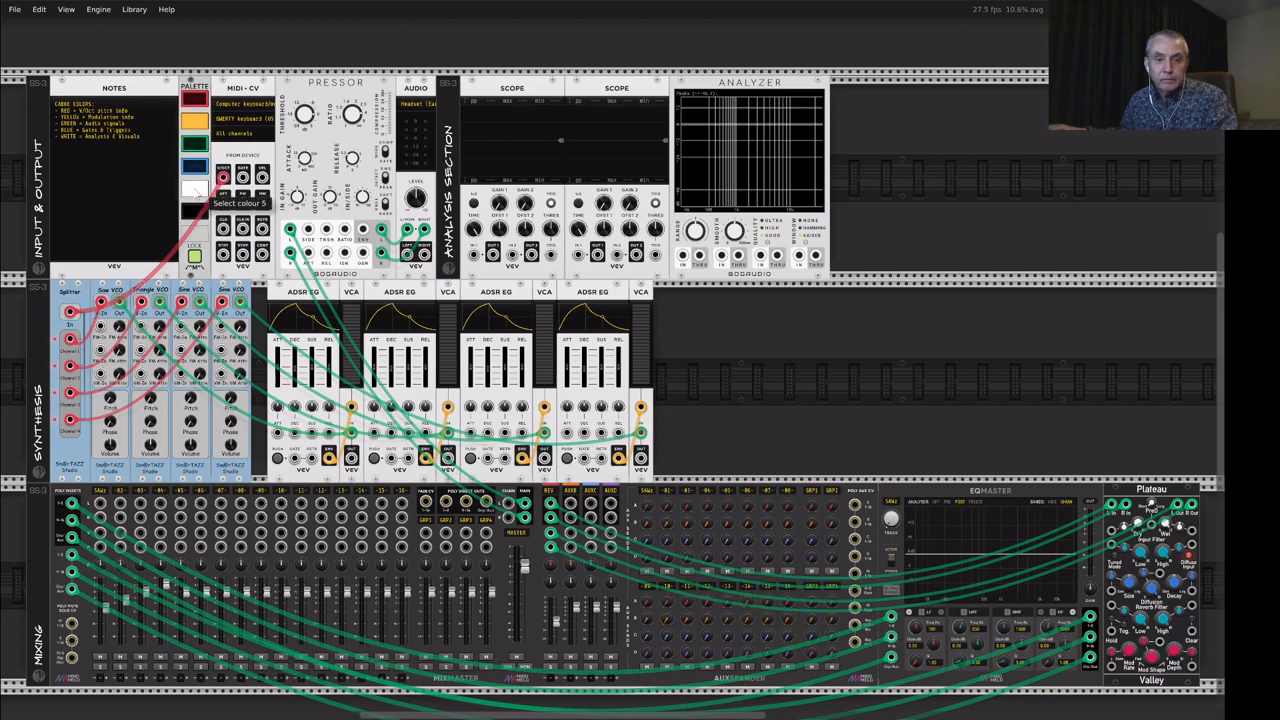
drag(352, 460, 100, 505)
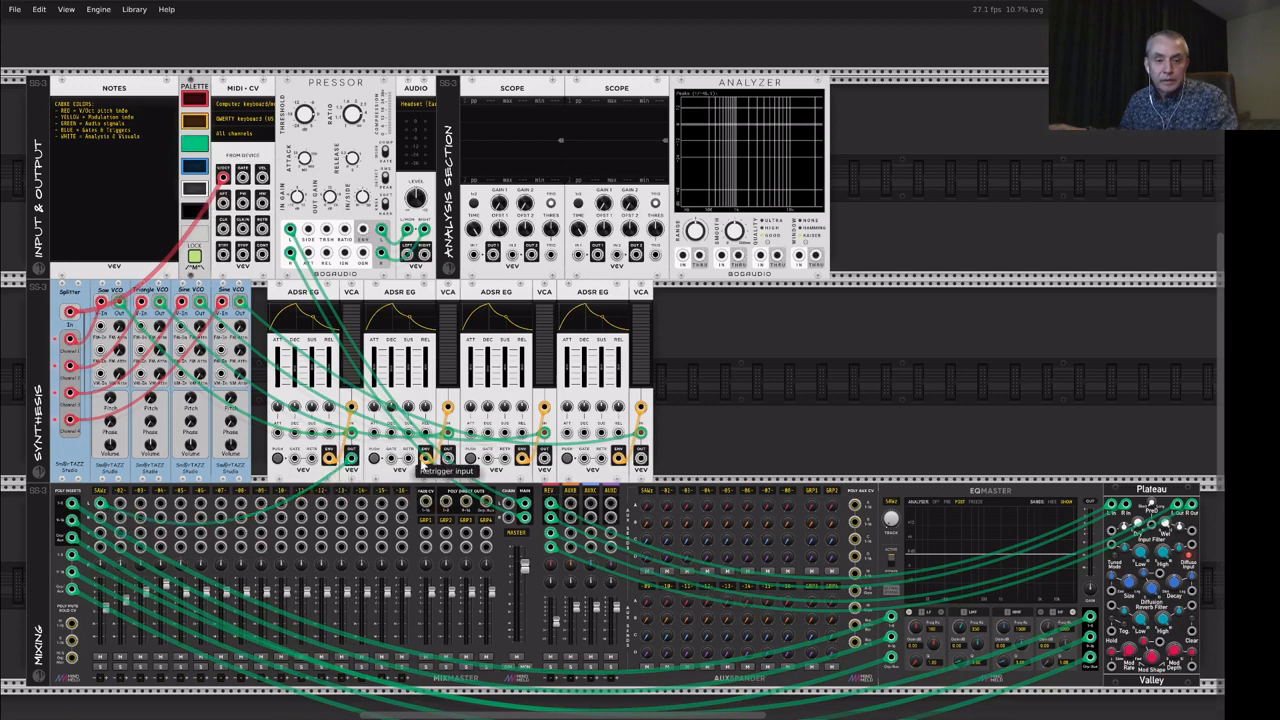
drag(447, 460, 121, 505)
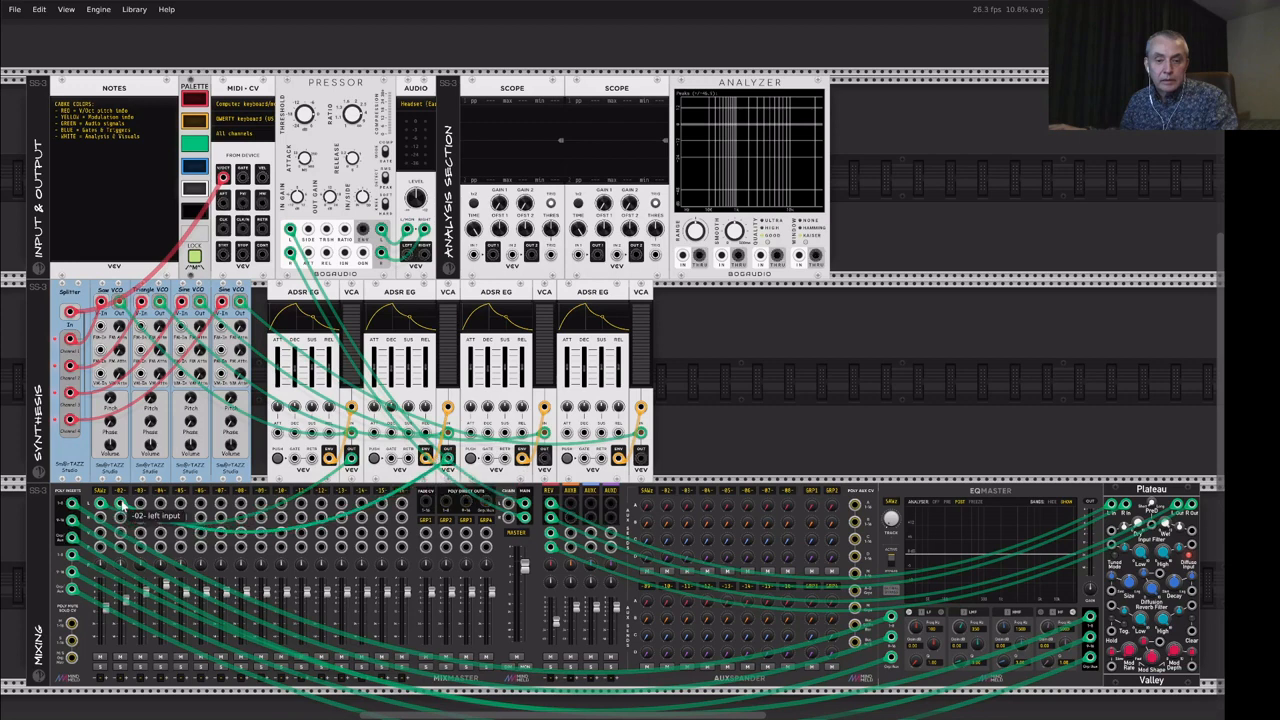
drag(543, 460, 143, 508)
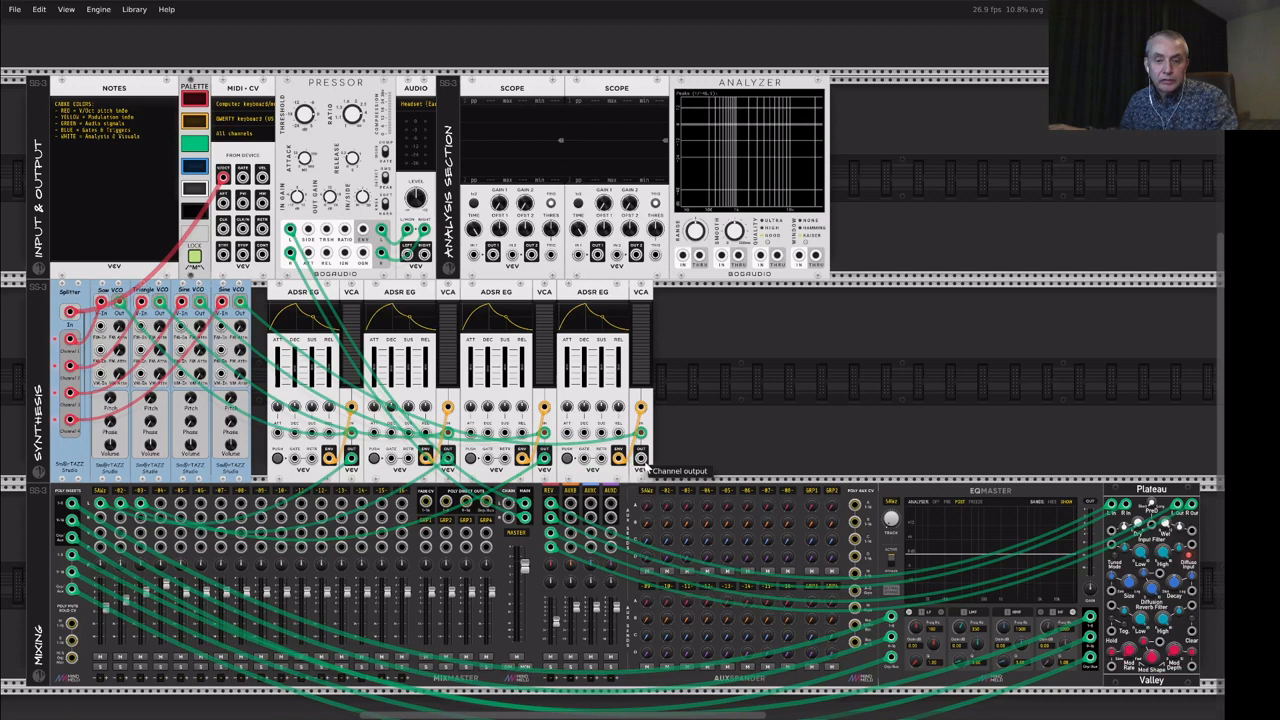
drag(640, 460, 164, 508)
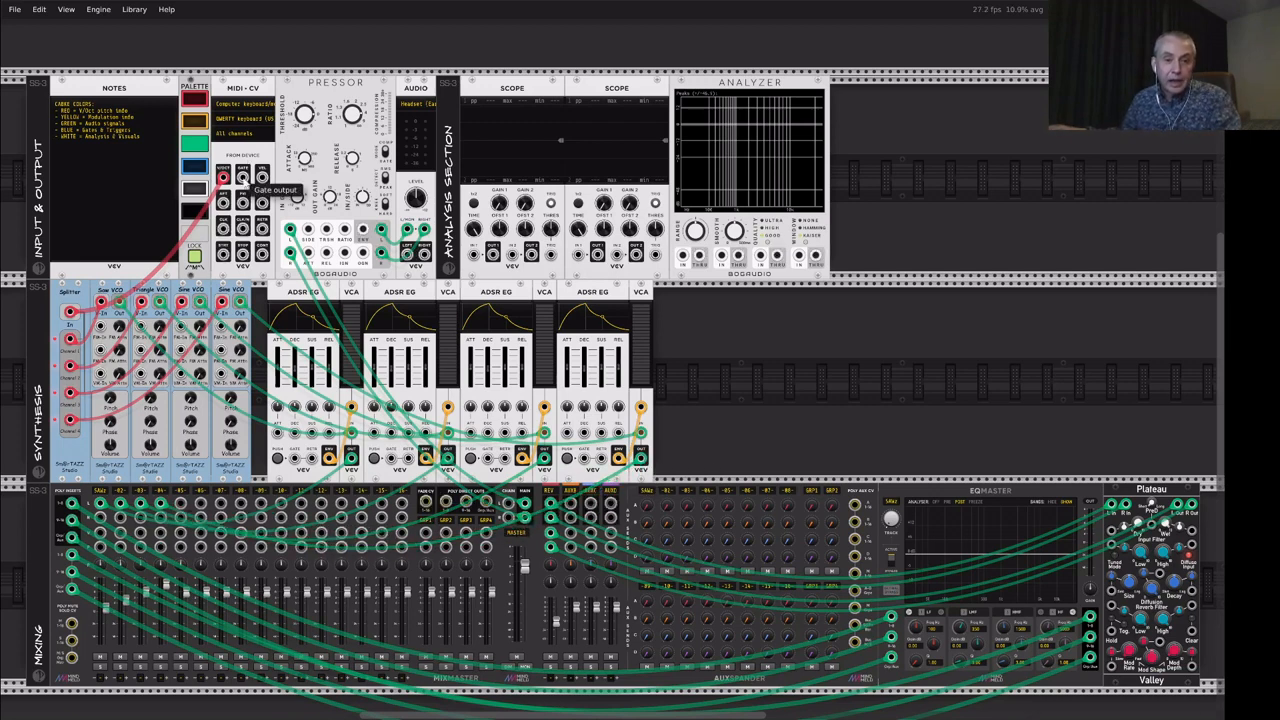
Step: Patch the MIDI-CV Gate output into the Gate inputs of all four ADSR EG modules with blue cables
click(195, 167)
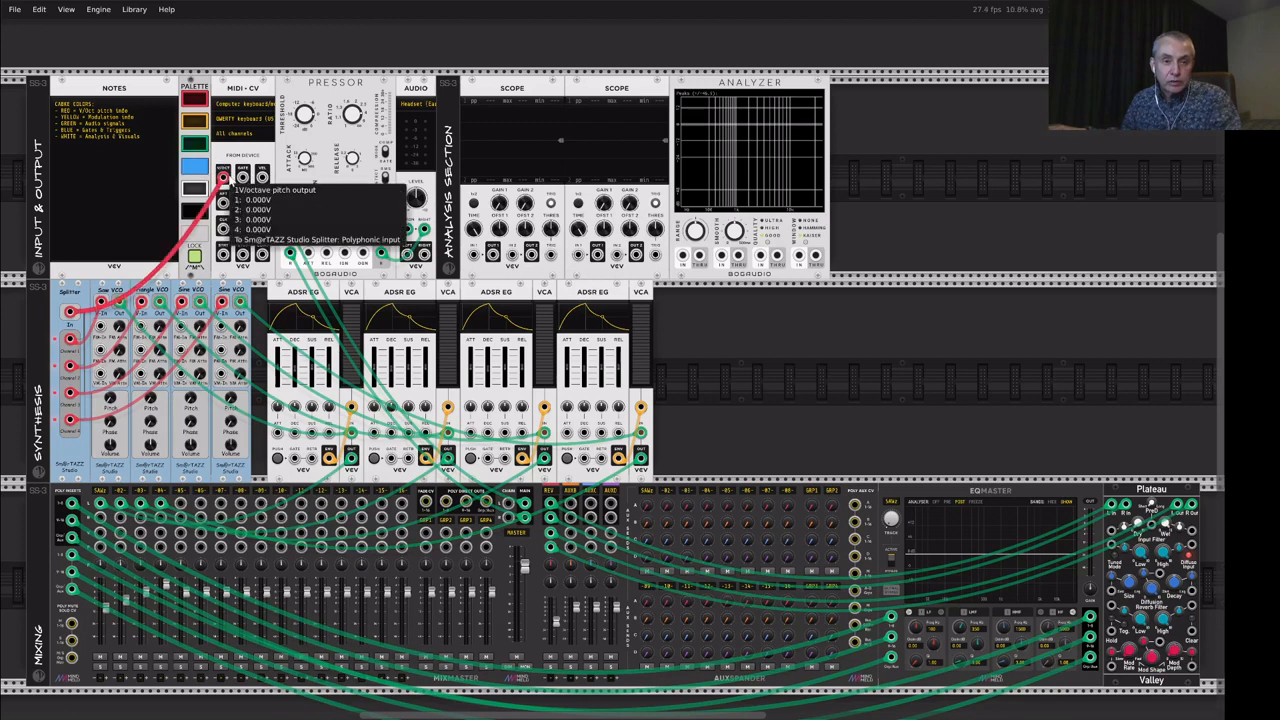
drag(243, 178, 292, 458)
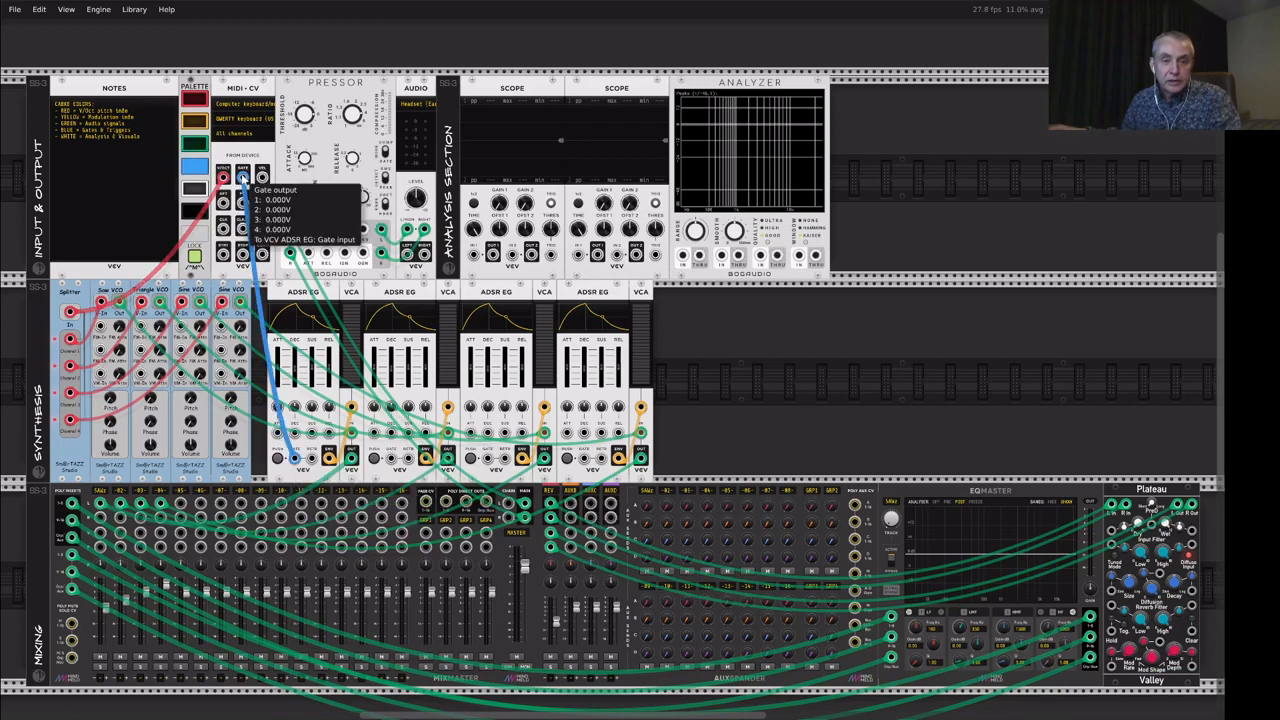
right_click(243, 178)
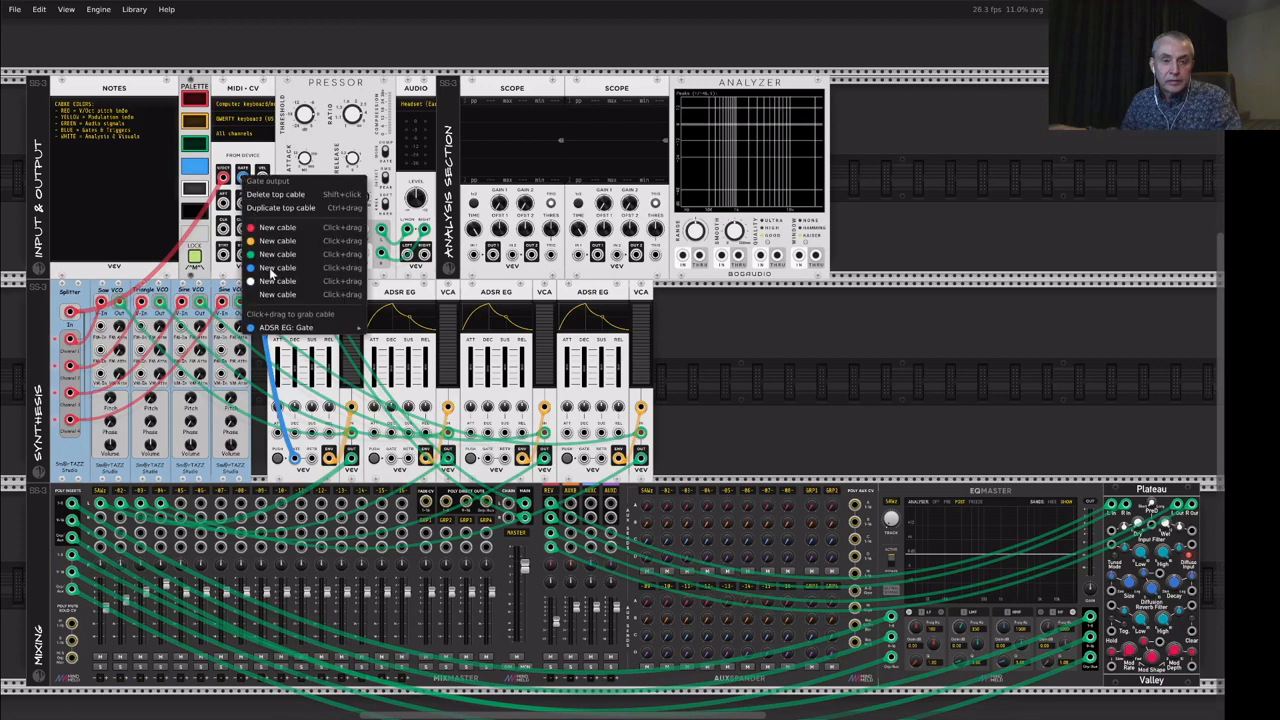
drag(271, 272, 390, 458)
right_click(243, 178)
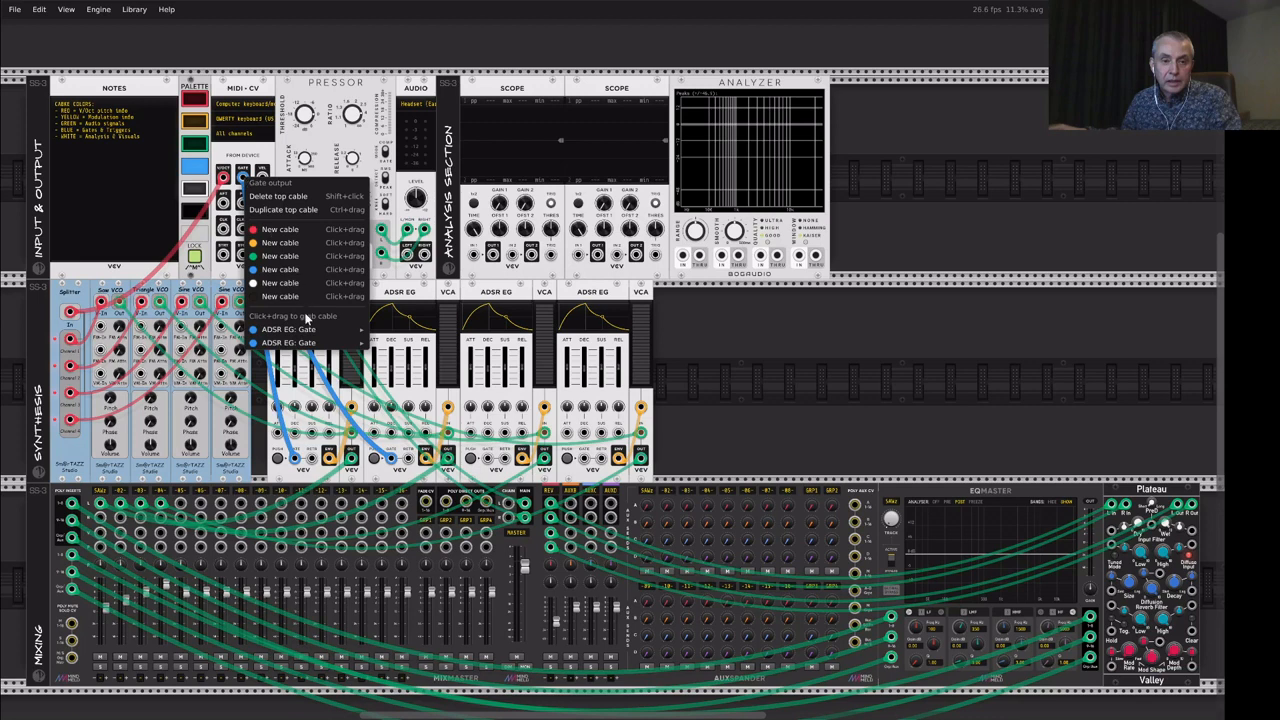
drag(269, 288, 503, 457)
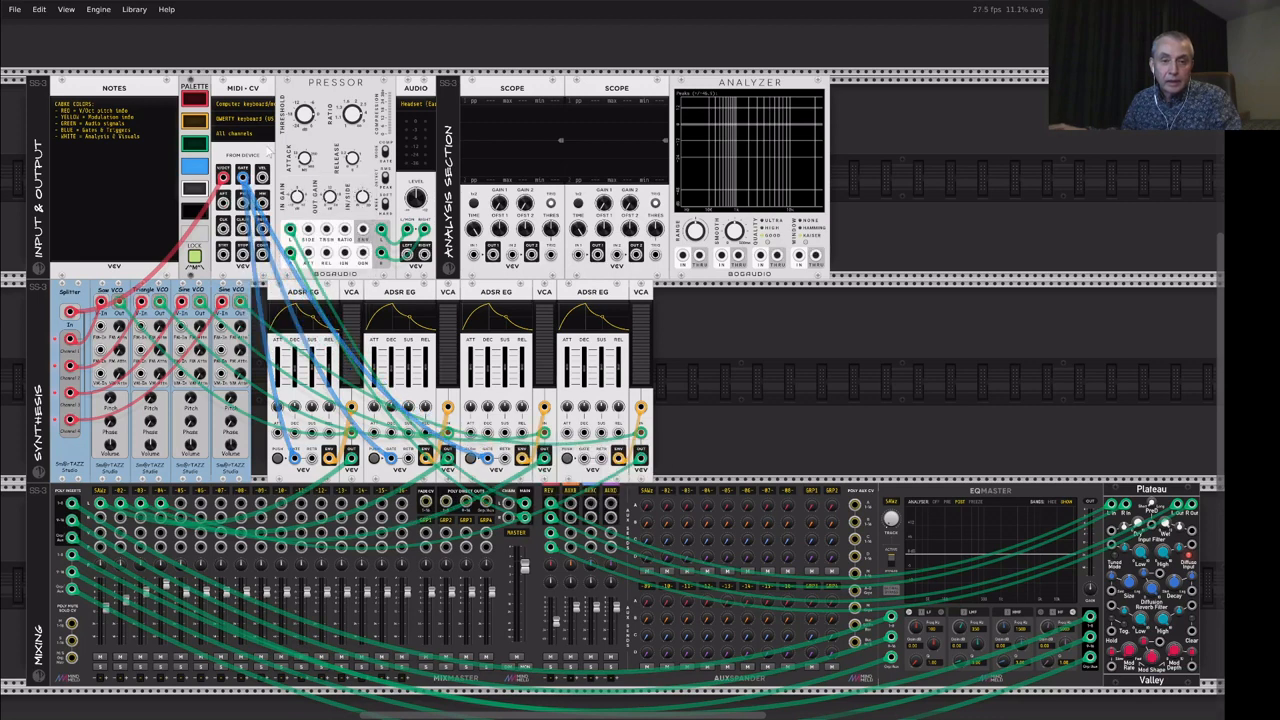
right_click(241, 177)
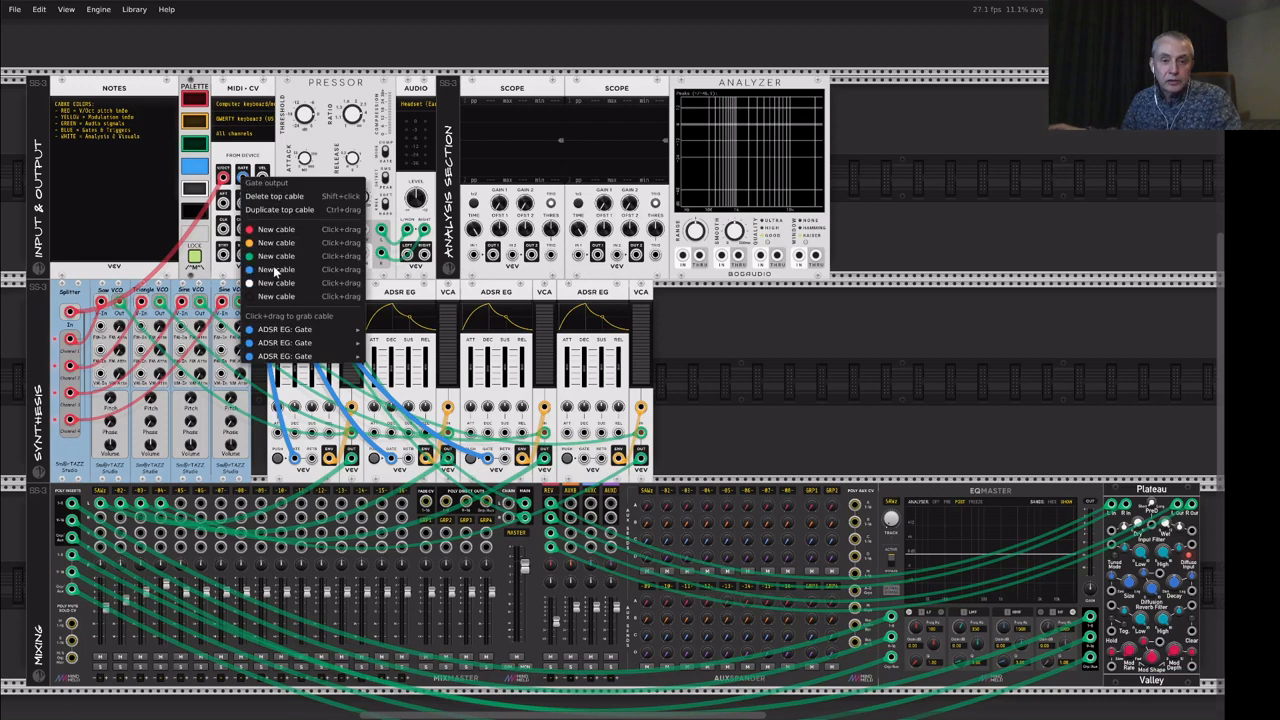
drag(275, 271, 585, 458)
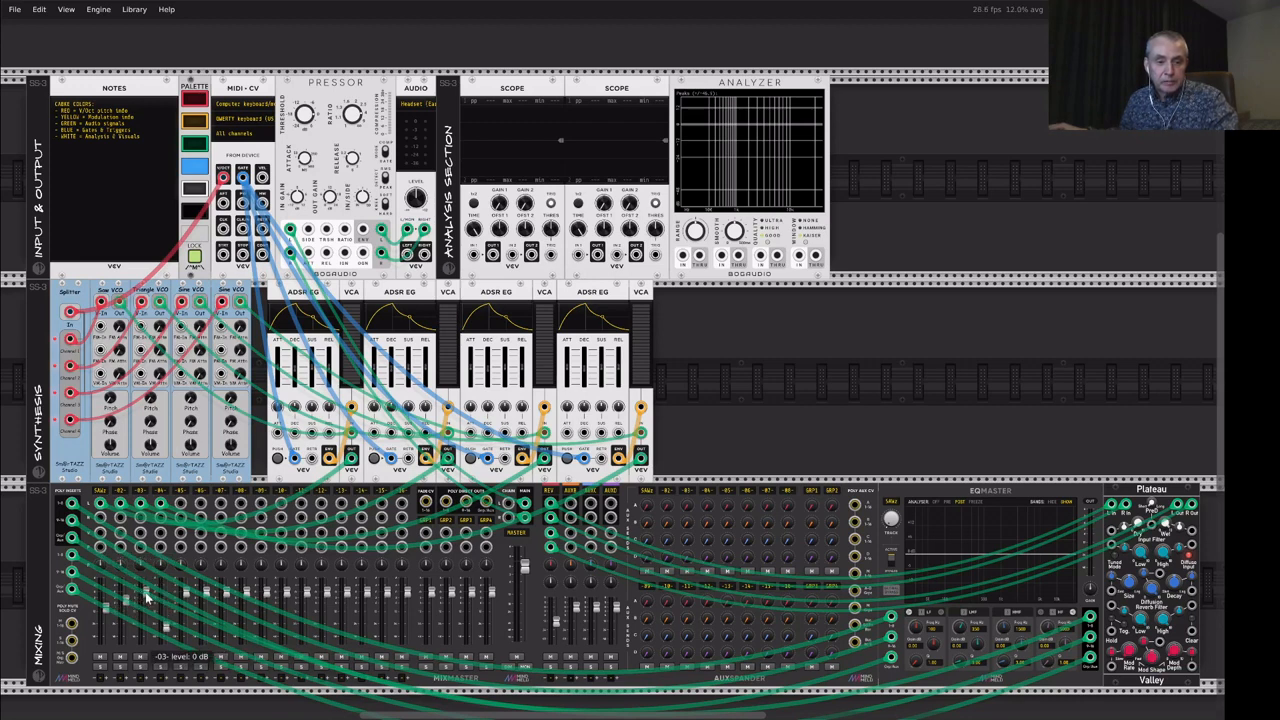
Step: Pull the MixMaster faders of tracks 2, 3 and 4 down near their minimum and reset the first track's level to its default
drag(146, 594, 126, 628)
mouse_move(125, 598)
double_click(106, 609)
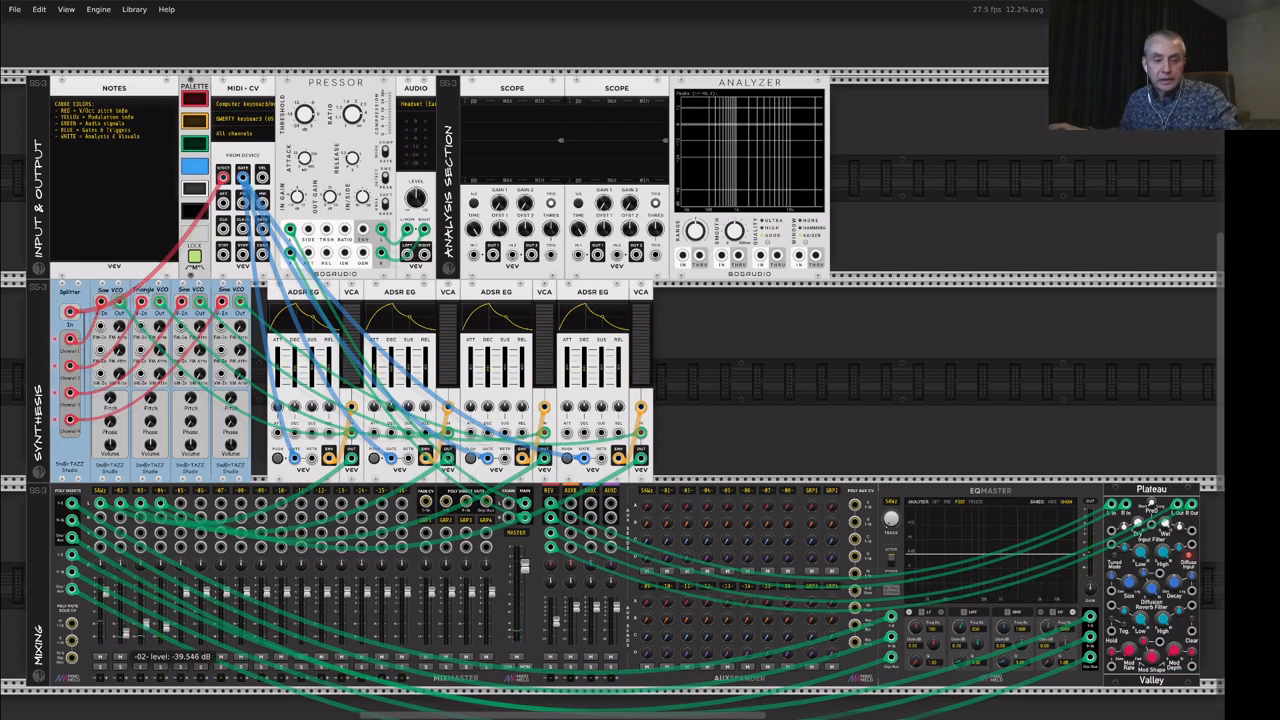
mouse_move(147, 626)
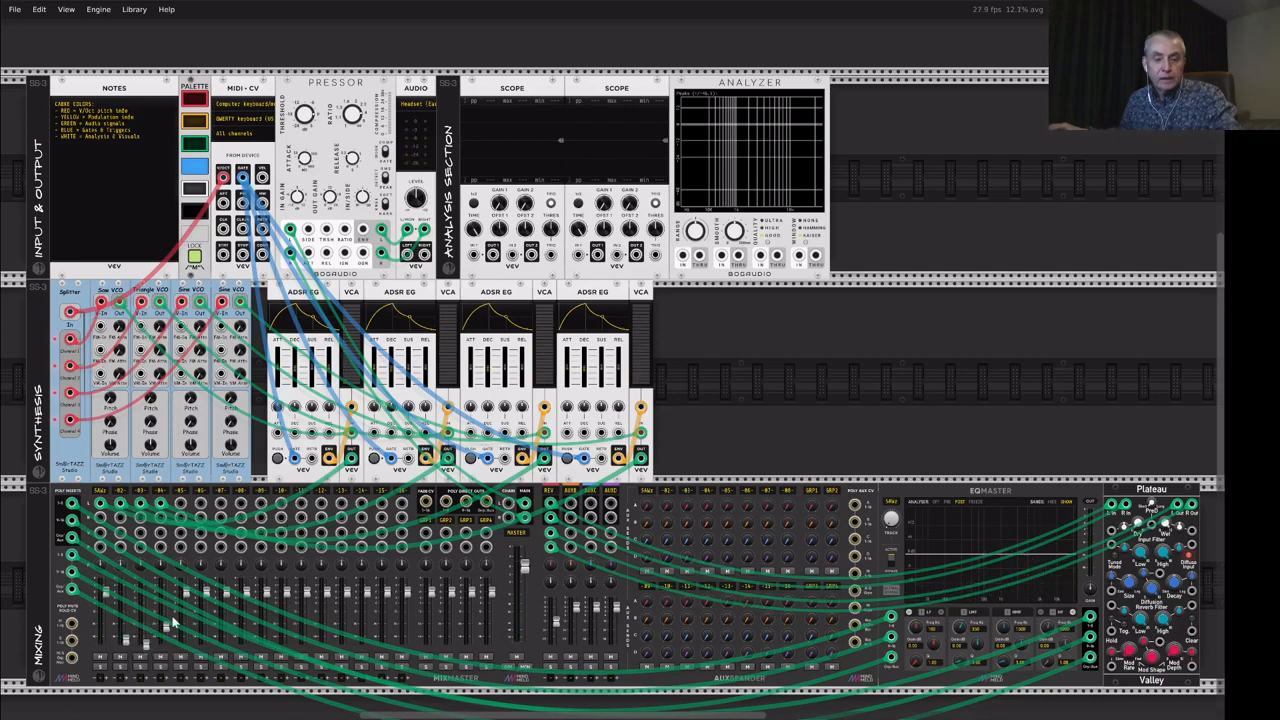
drag(167, 627, 167, 644)
mouse_move(124, 640)
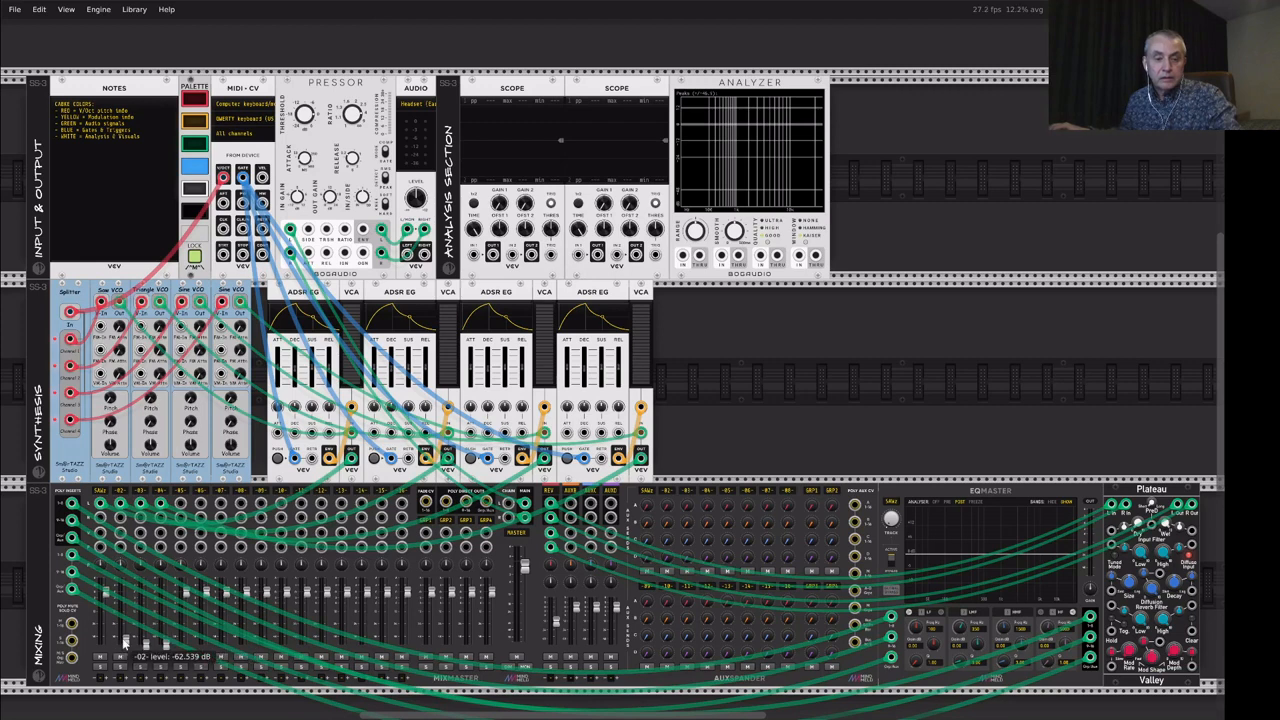
Step: Play a few repeated notes to audition the Saw voice with the other three voices turned down
key(q)
key(q)
key(q)
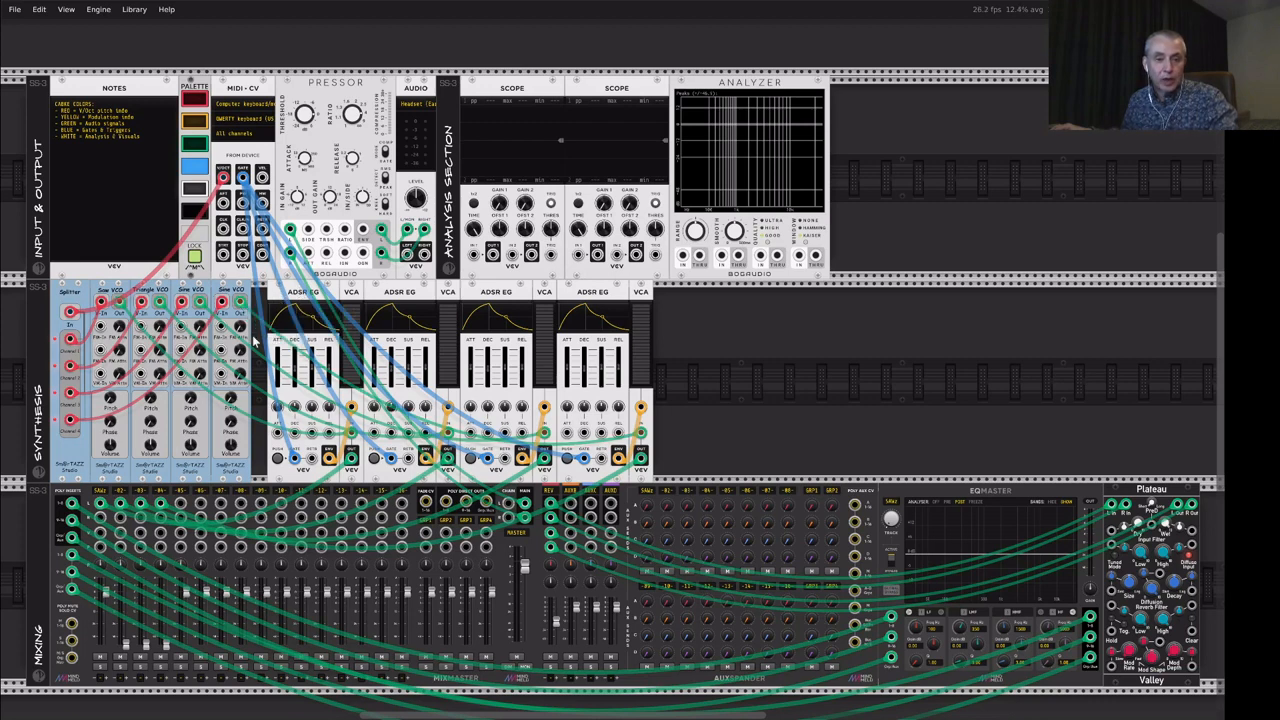
Step: Lower the Saw VCO's fixed pitch to 65.406 Hz, enter its pitch once more, and play a test note
right_click(111, 400)
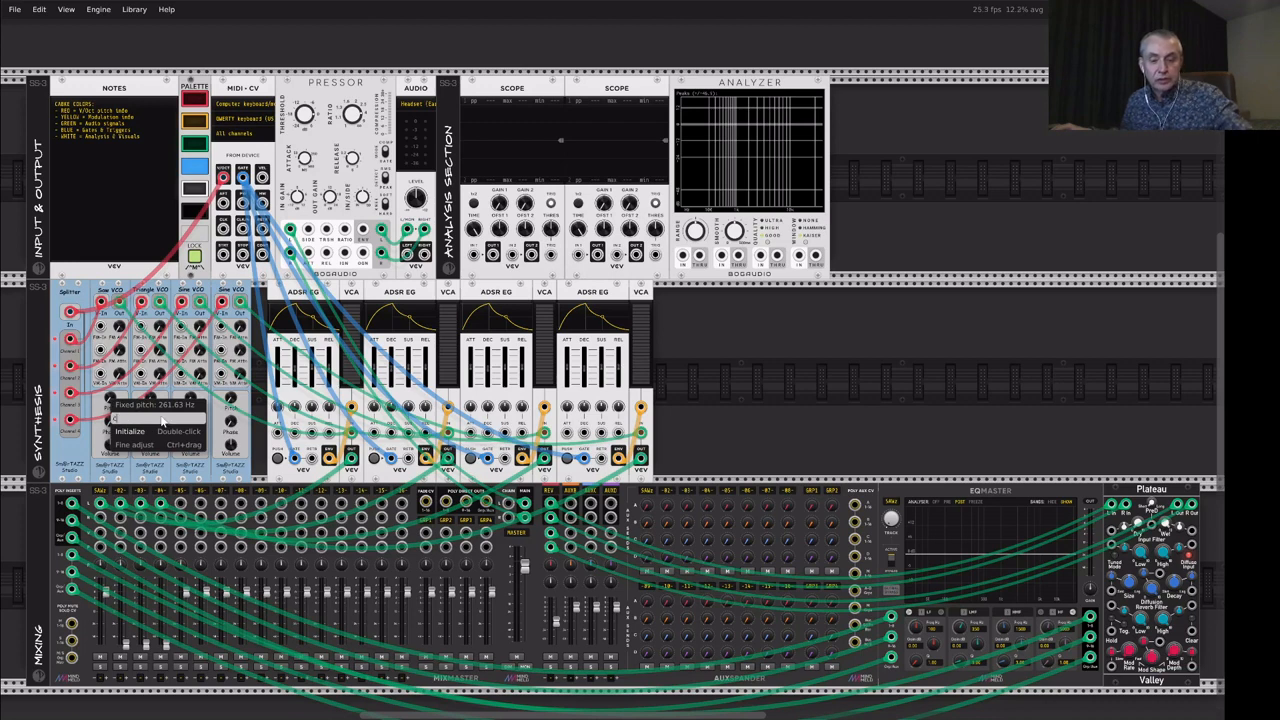
key(Return)
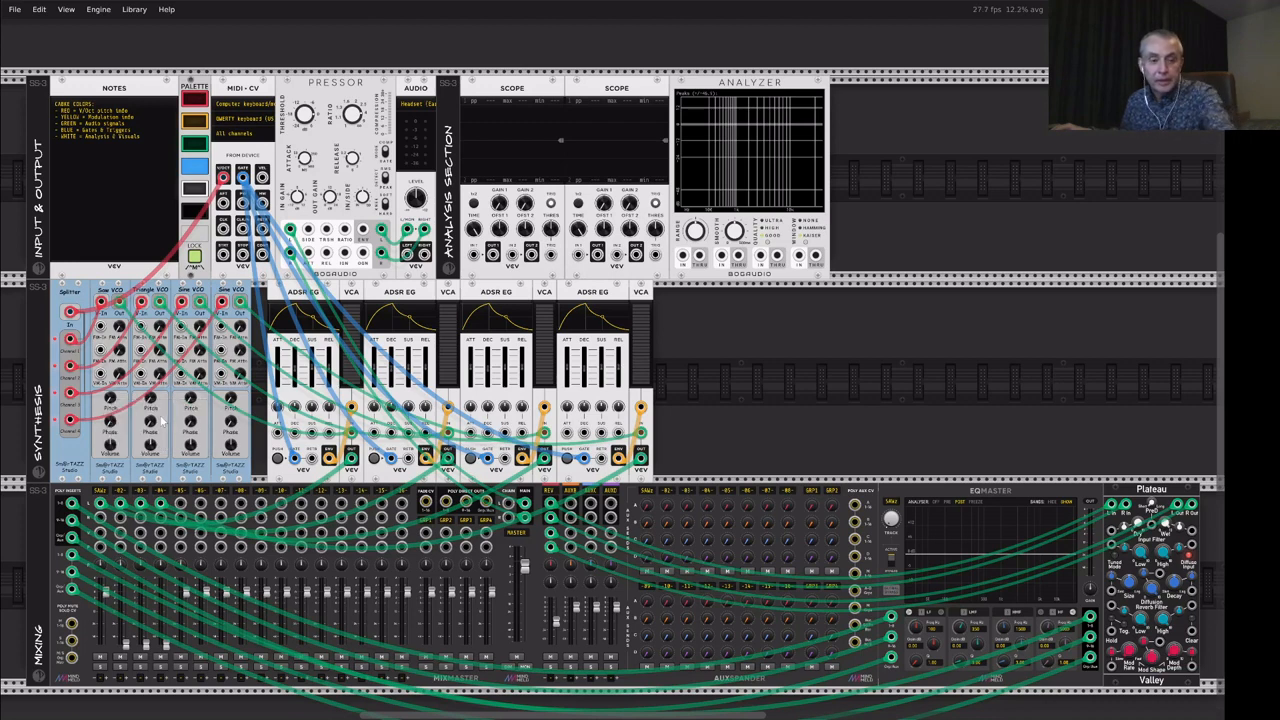
right_click(111, 398)
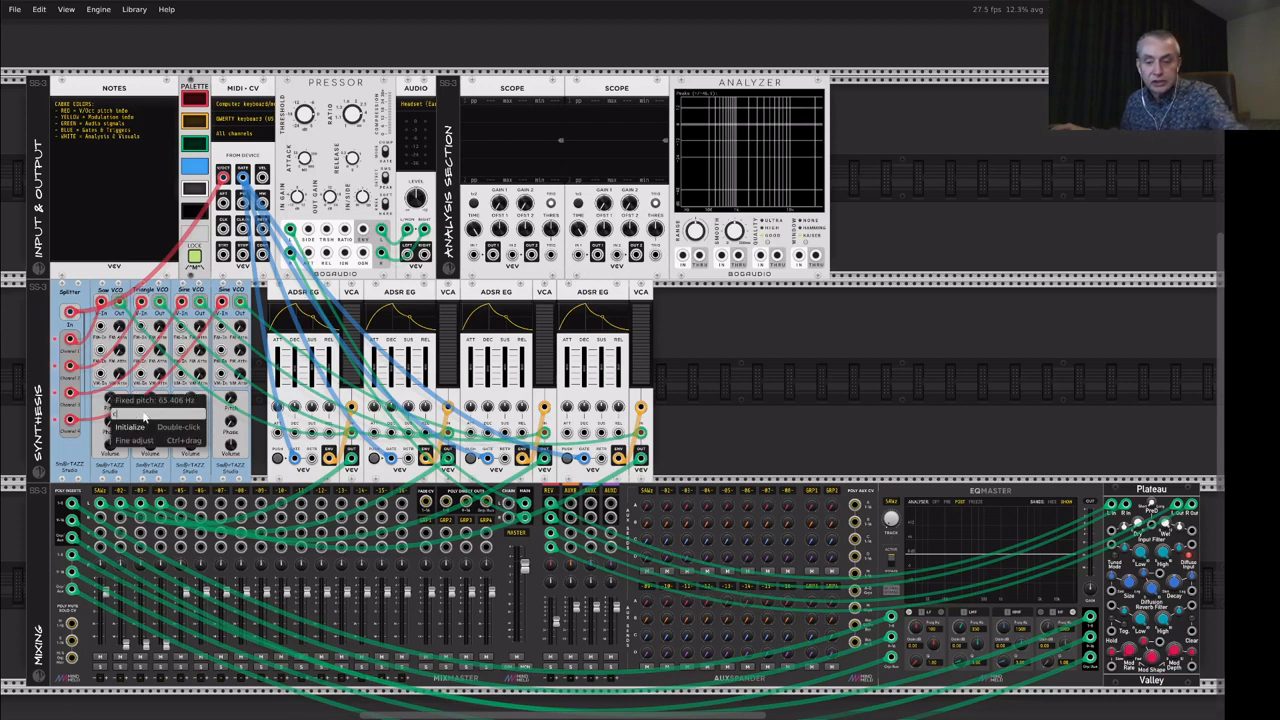
key(Return)
key(z)
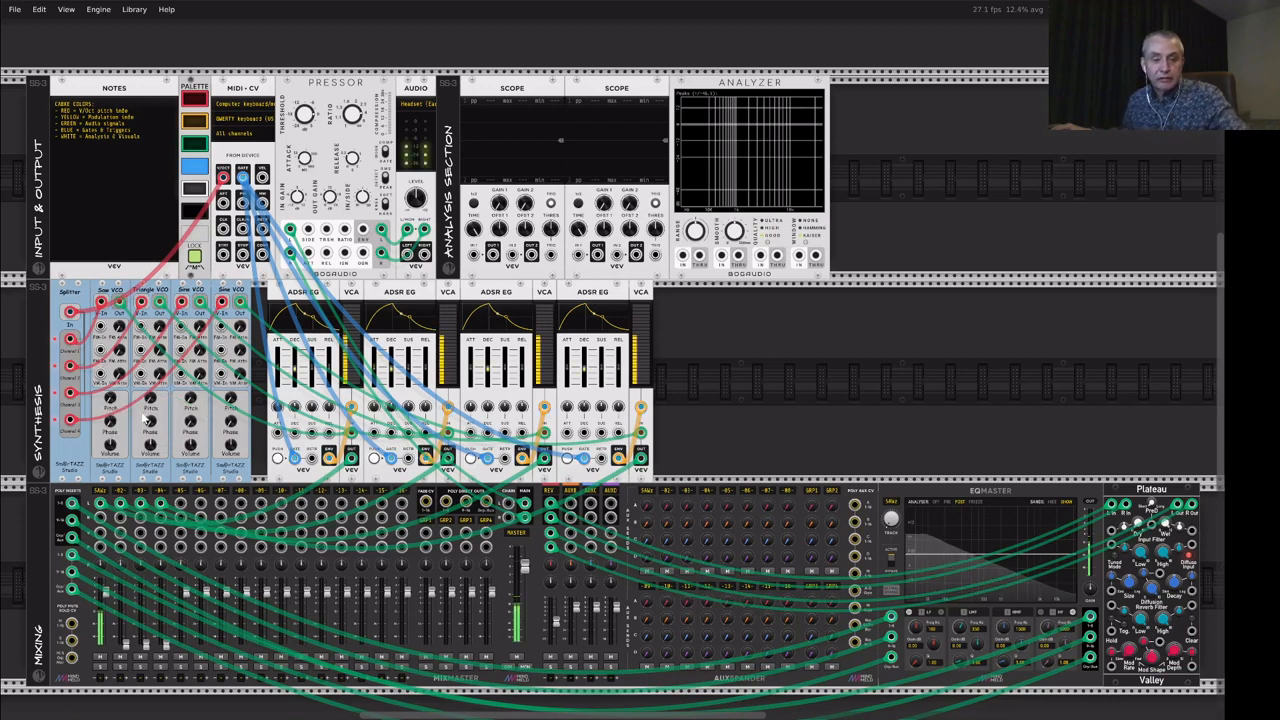
Step: Play a few repeated notes to audition the Saw voice at its lowered pitch
key(z)
key(z)
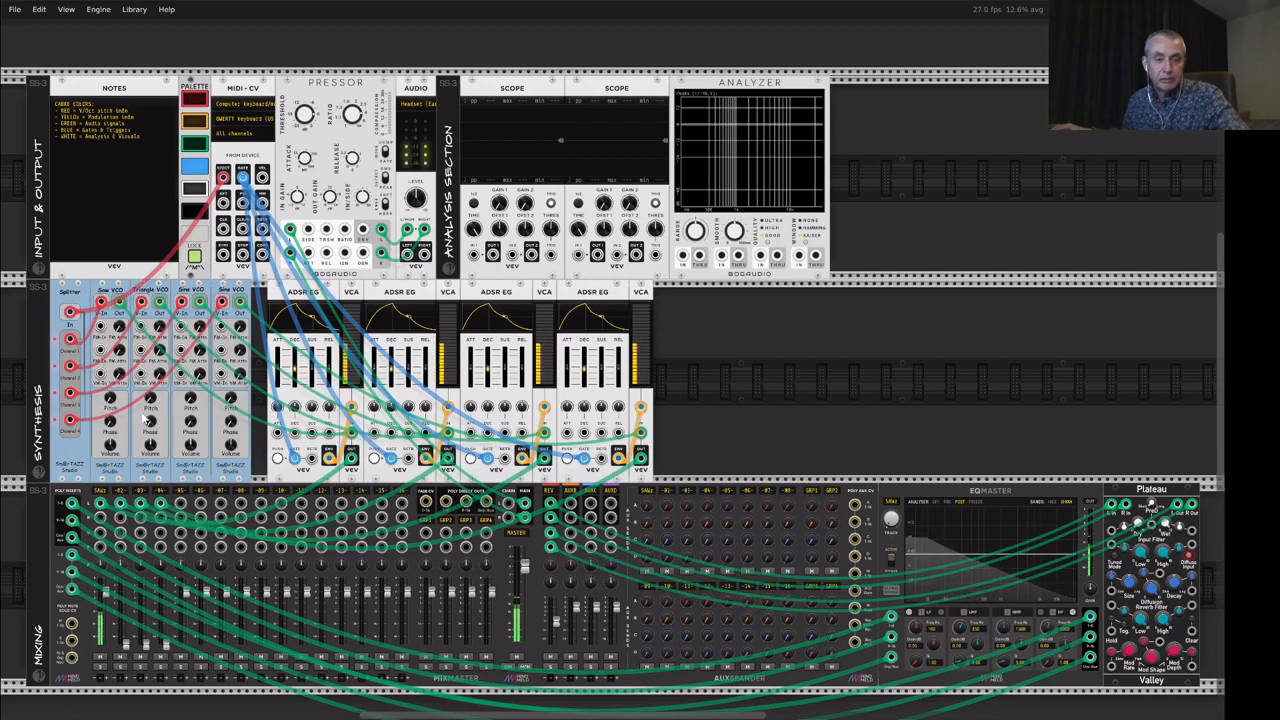
key(z)
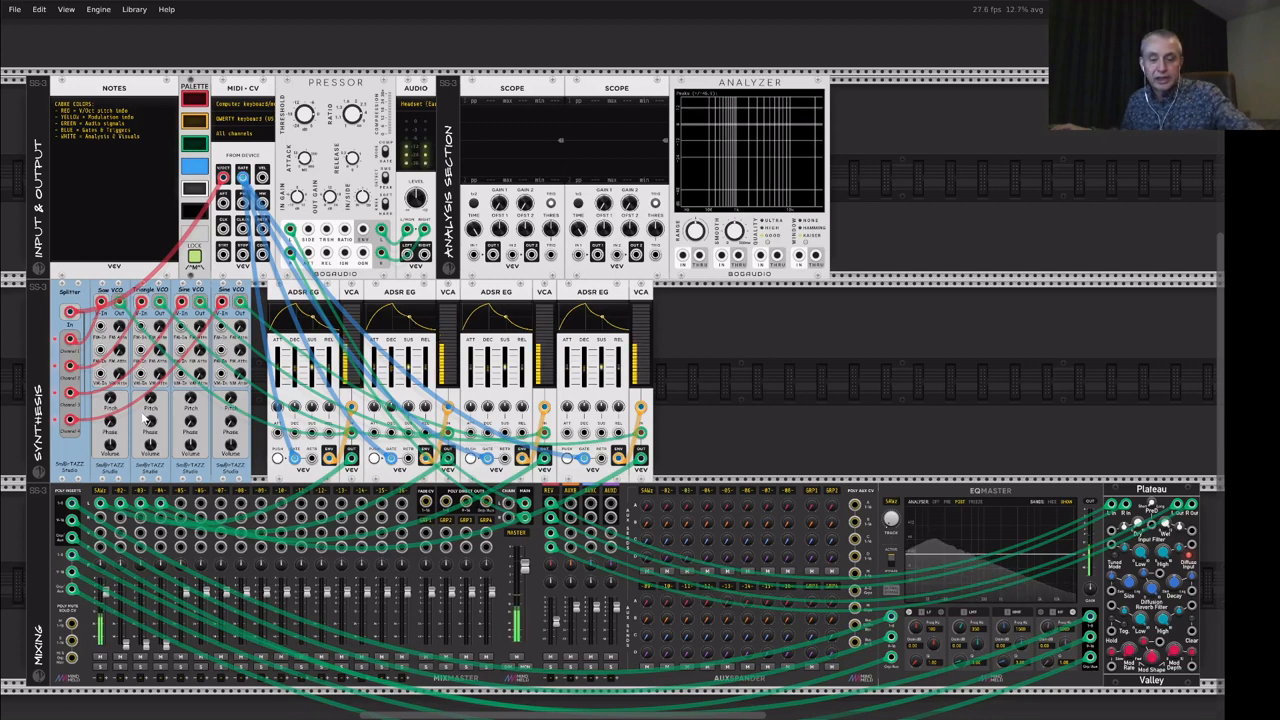
key(z)
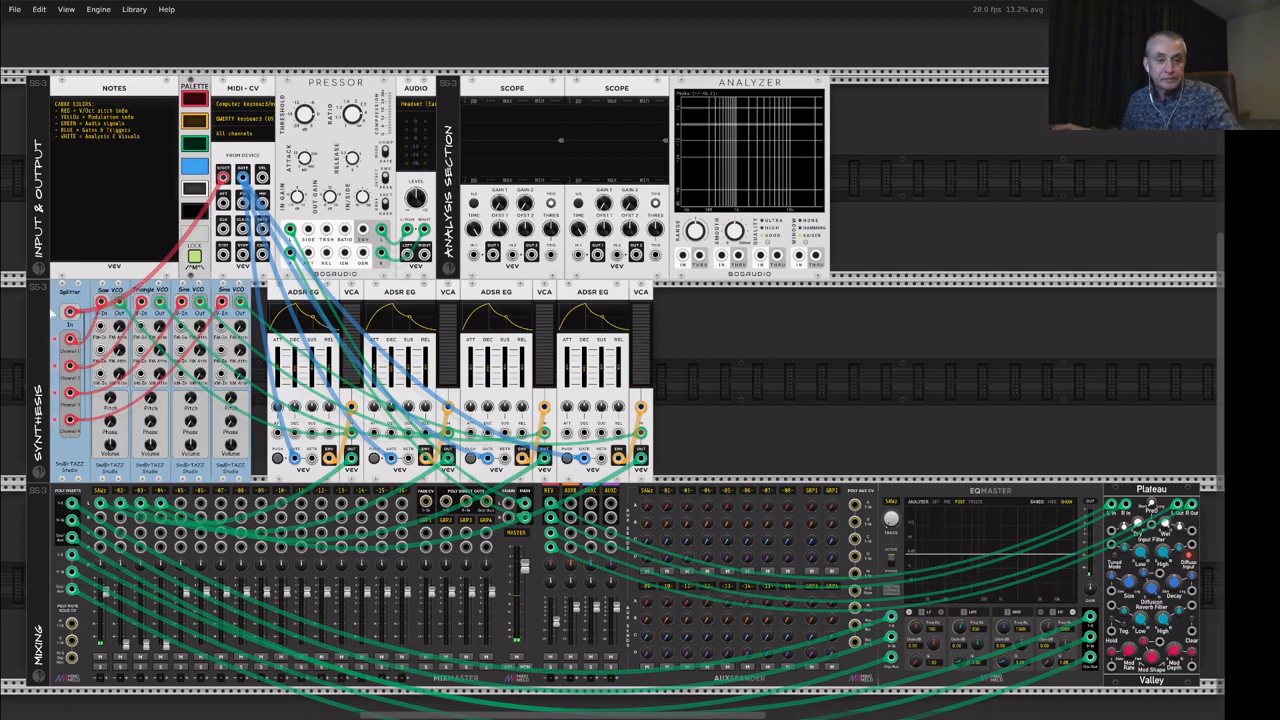
Step: Set the Saw VCO's band to Limited and its harmonics to 15
right_click(111, 291)
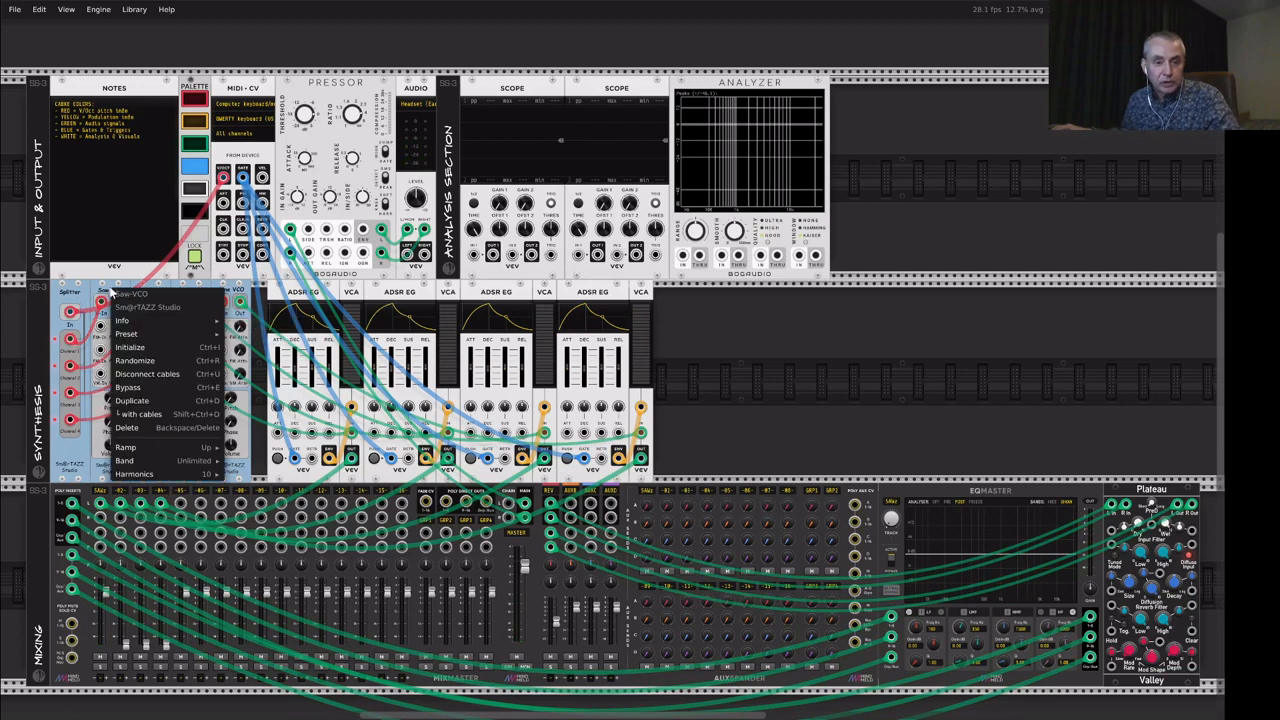
mouse_move(166, 462)
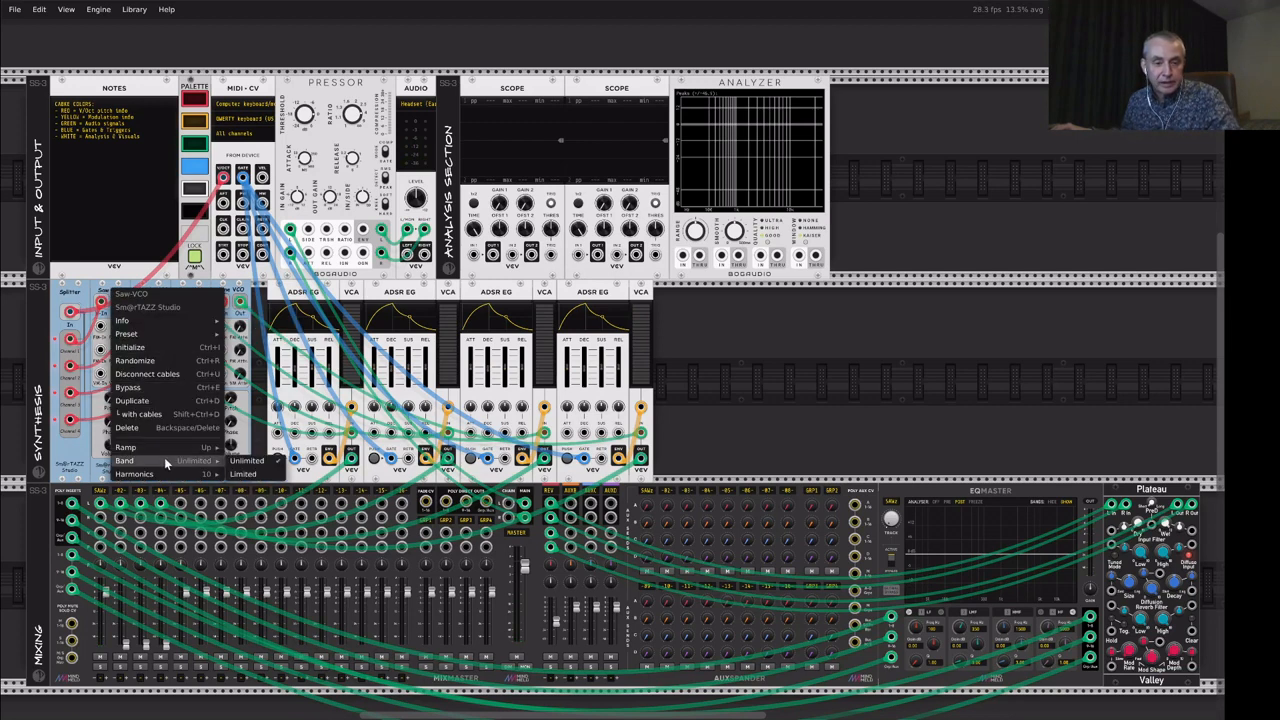
click(256, 476)
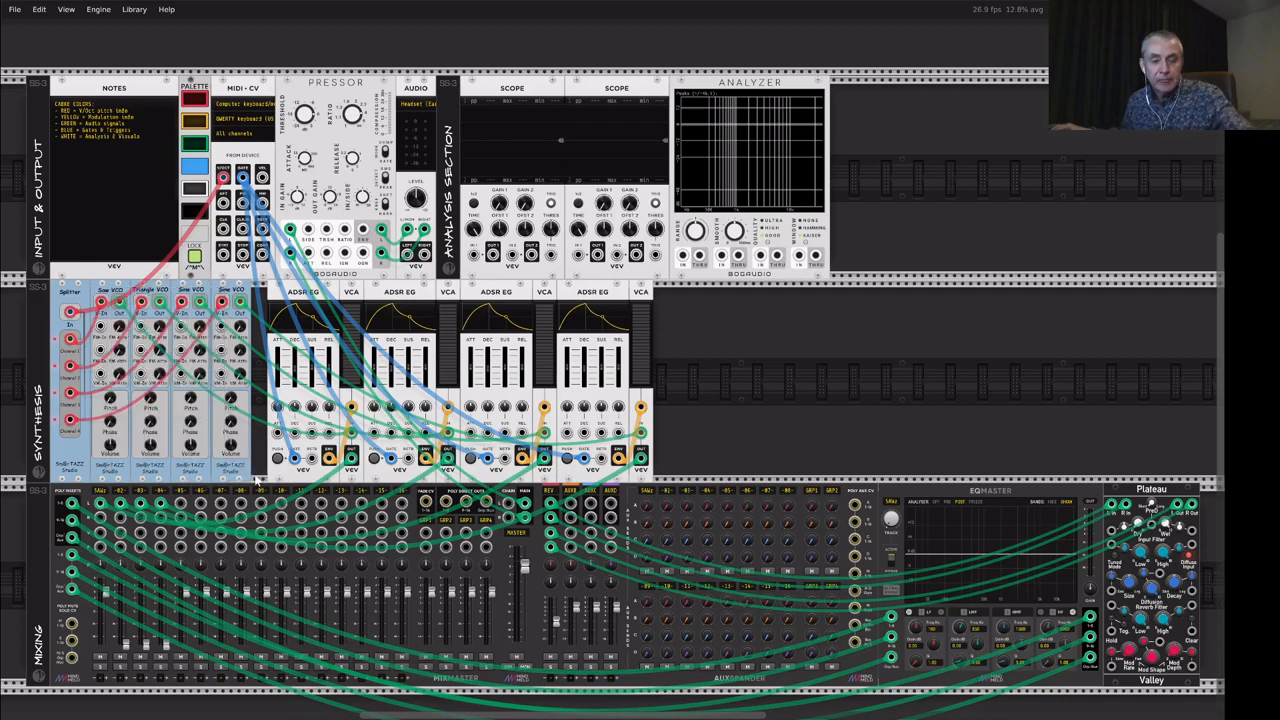
right_click(108, 297)
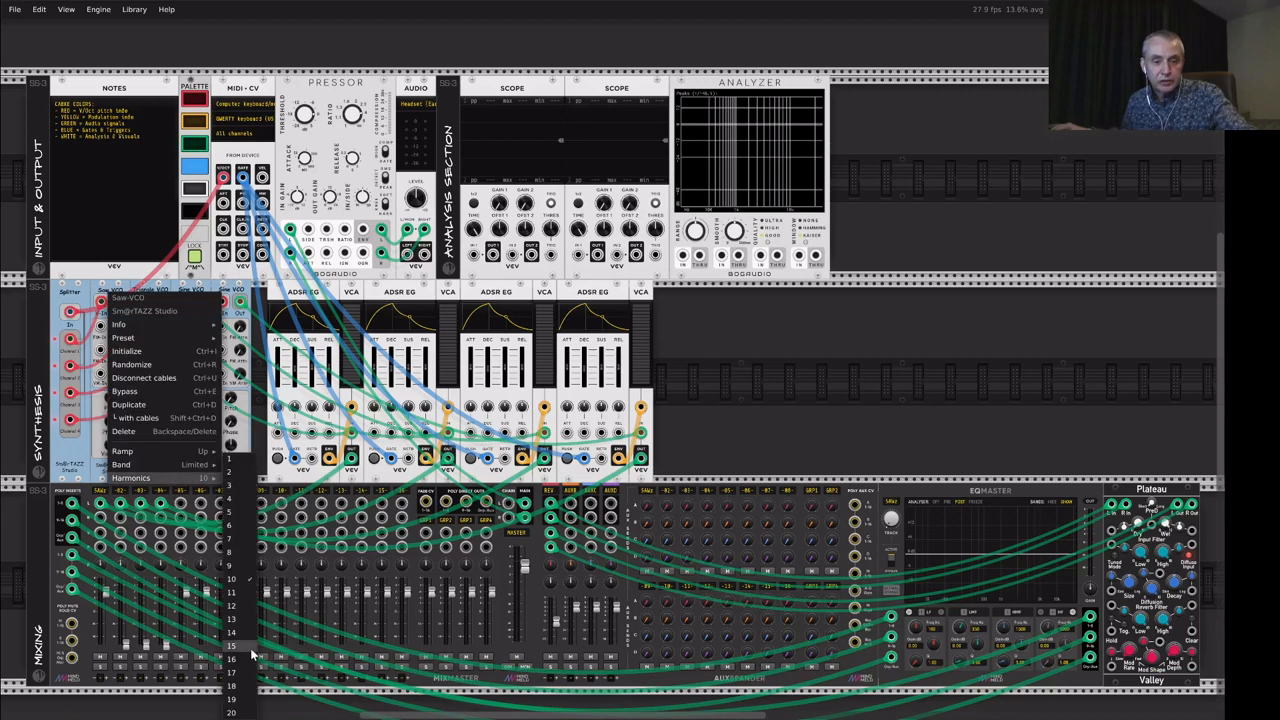
click(248, 647)
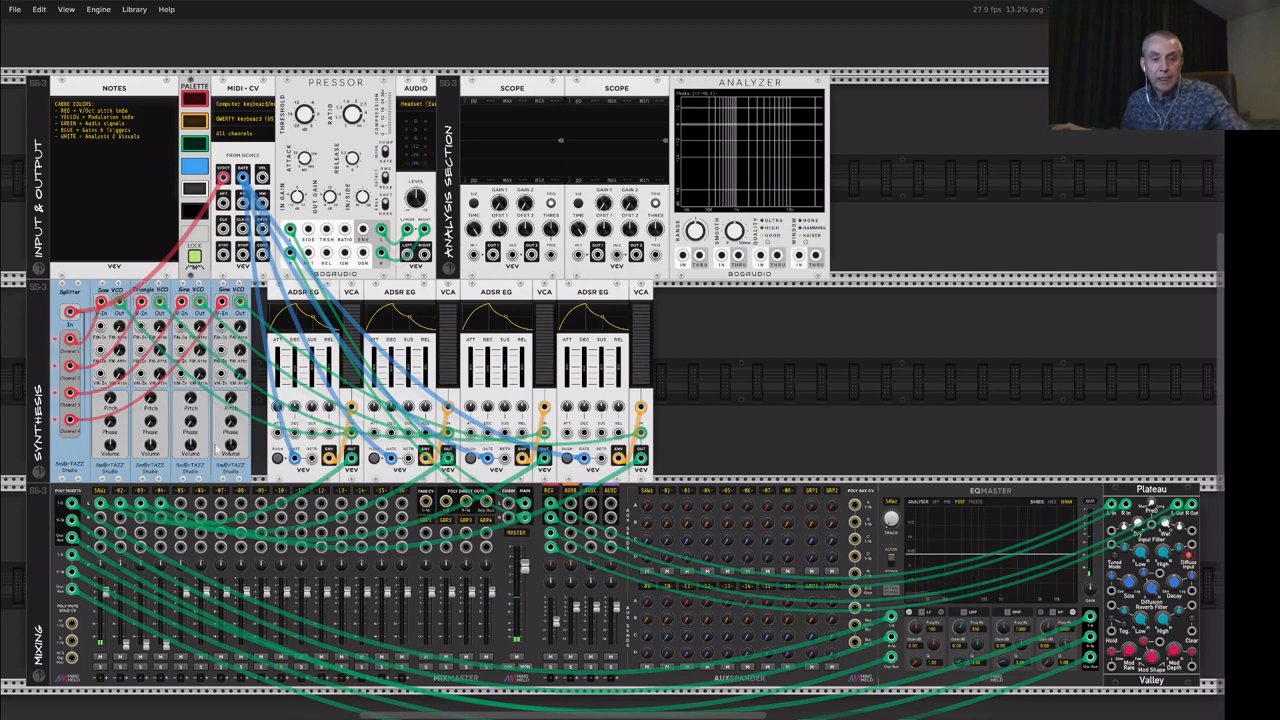
Step: Shorten the attack of the first ADSR EG to near its minimum
mouse_move(279, 370)
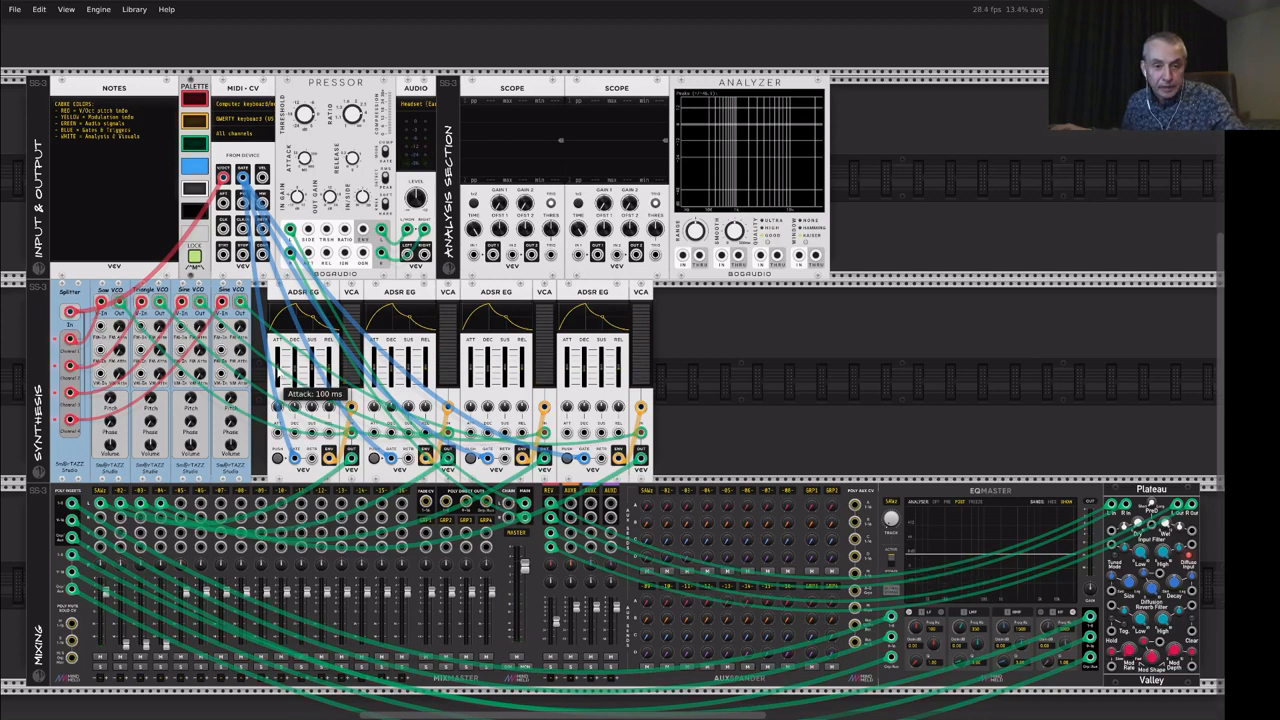
drag(279, 371, 278, 381)
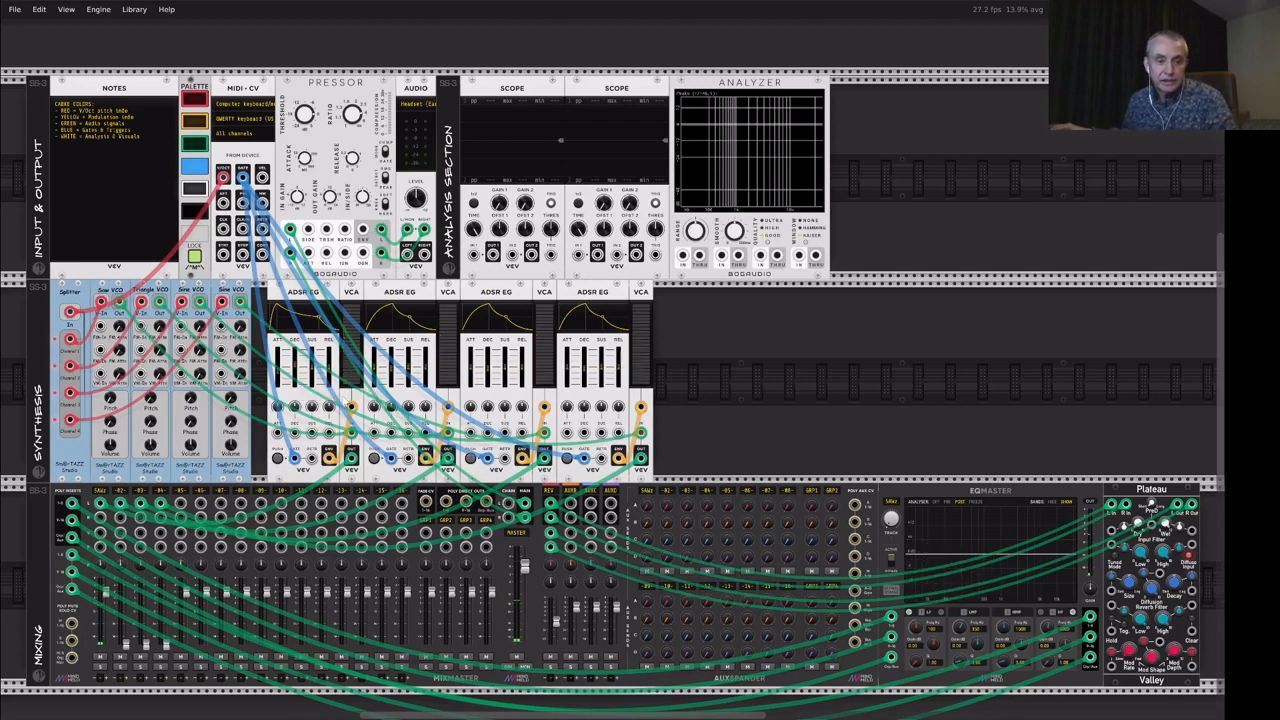
Step: Raise MixMaster track 2, pull track 1 down near its minimum, and play test notes on the Triangle voice
drag(120, 594, 120, 645)
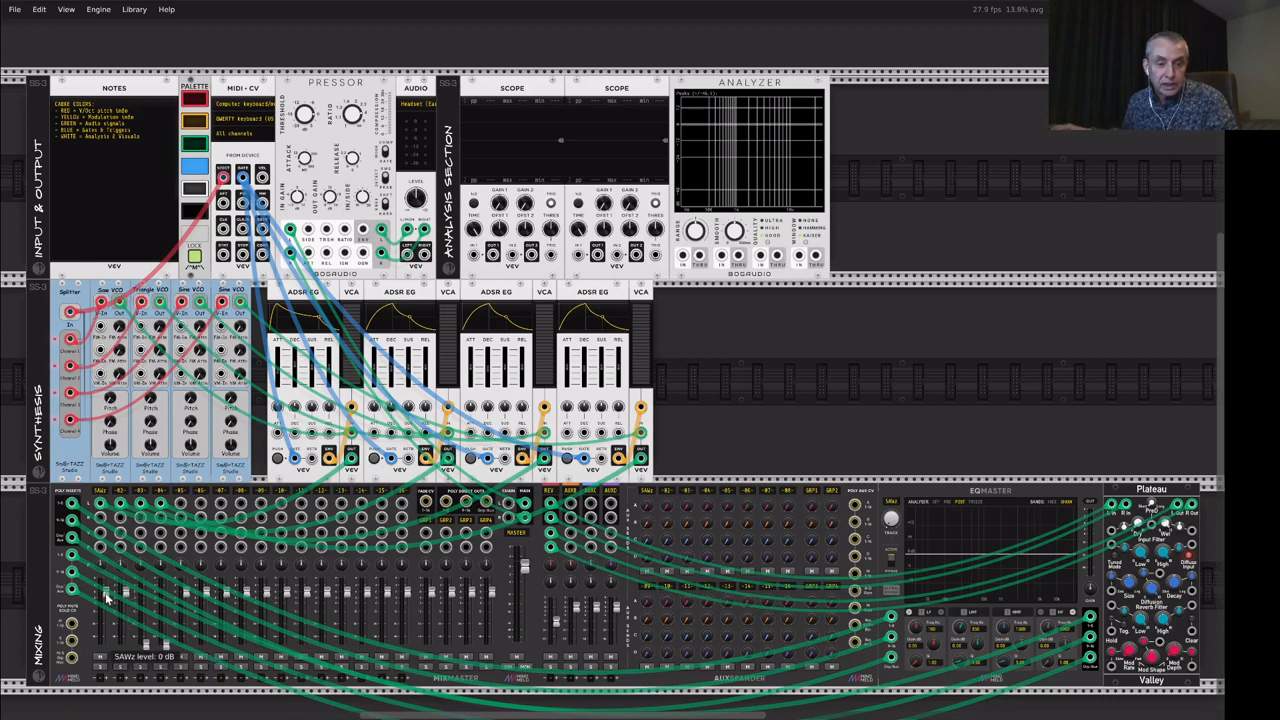
drag(106, 592, 106, 645)
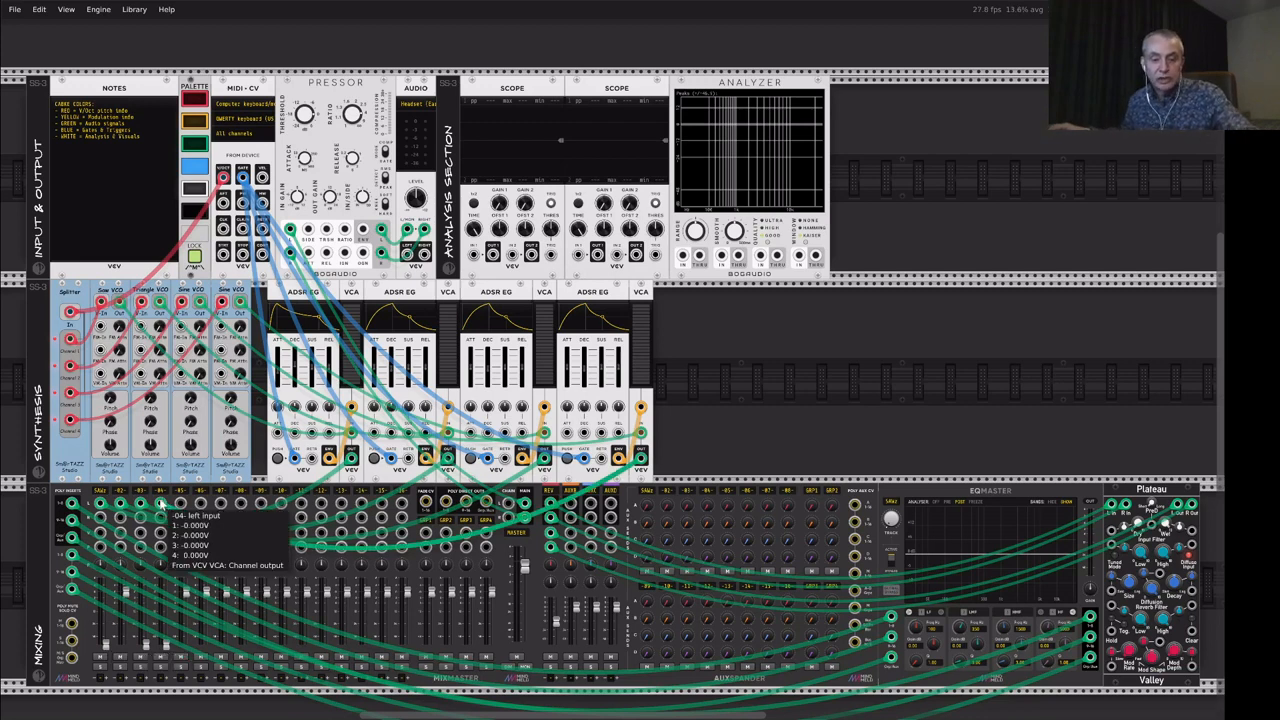
key(z)
key(z)
key(z)
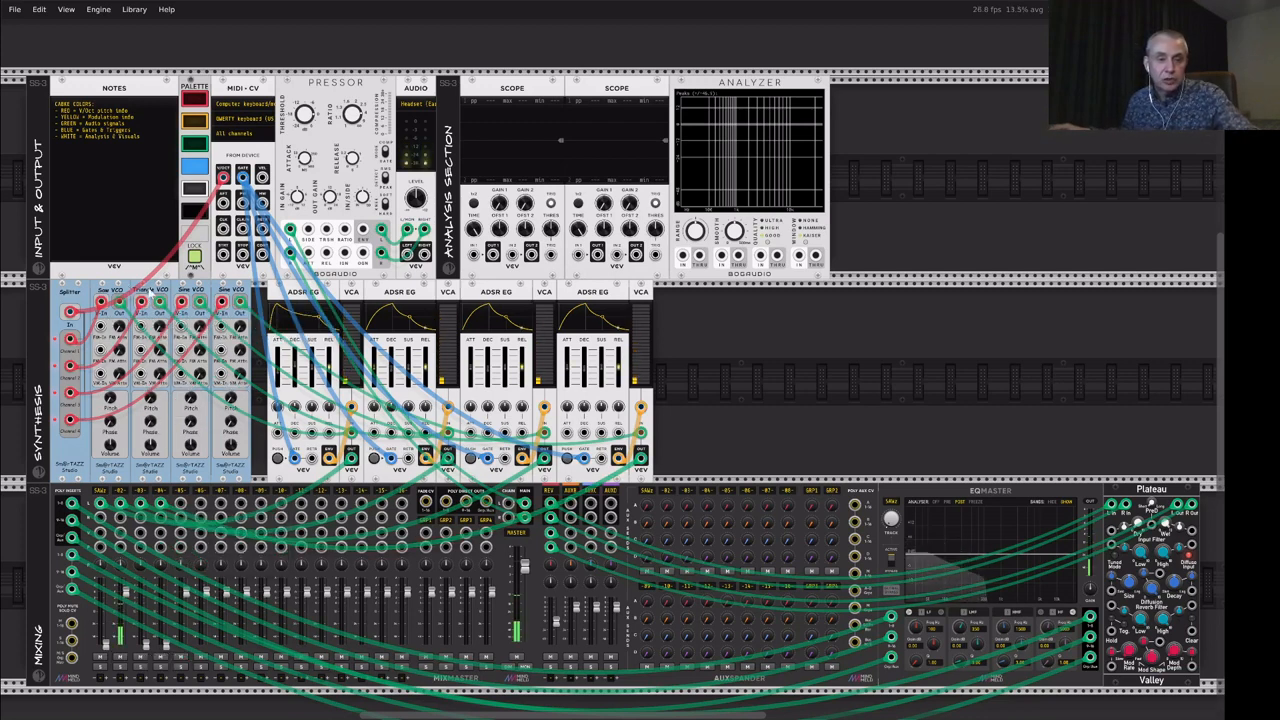
Step: Set the Triangle VCO's fixed pitch to C1 and play a few different notes to audition it
right_click(150, 290)
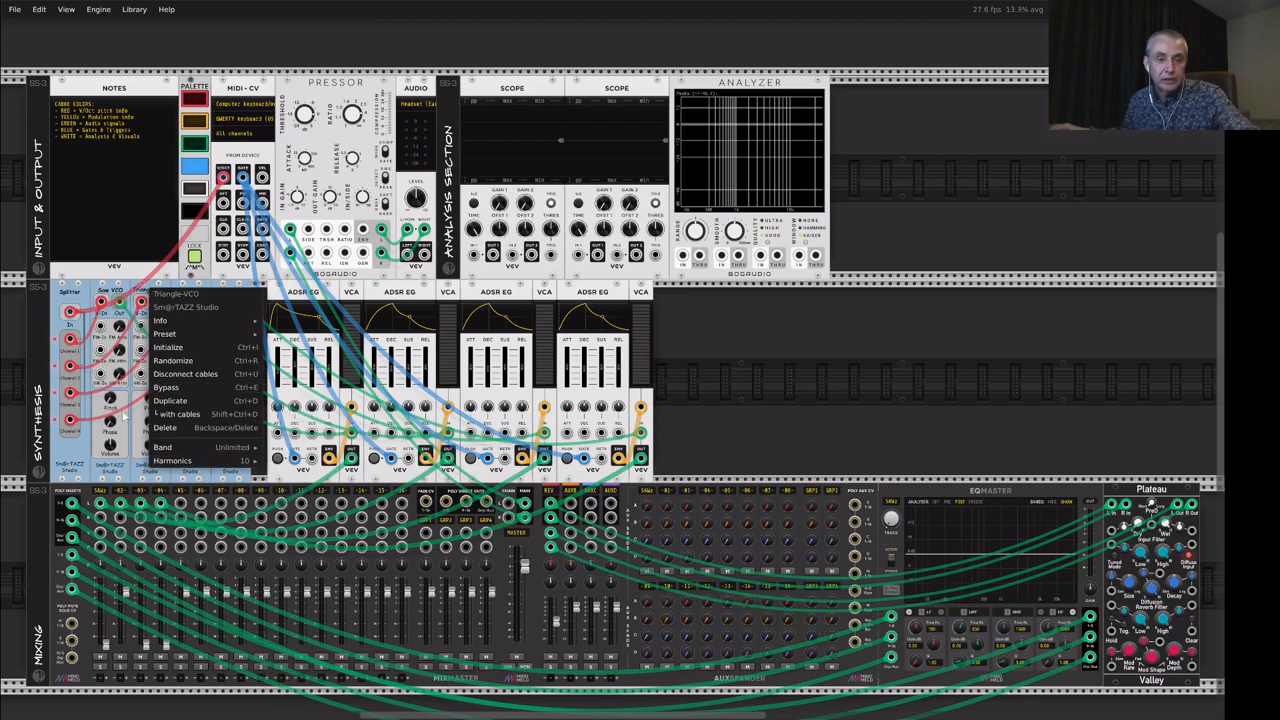
click(78, 472)
right_click(152, 405)
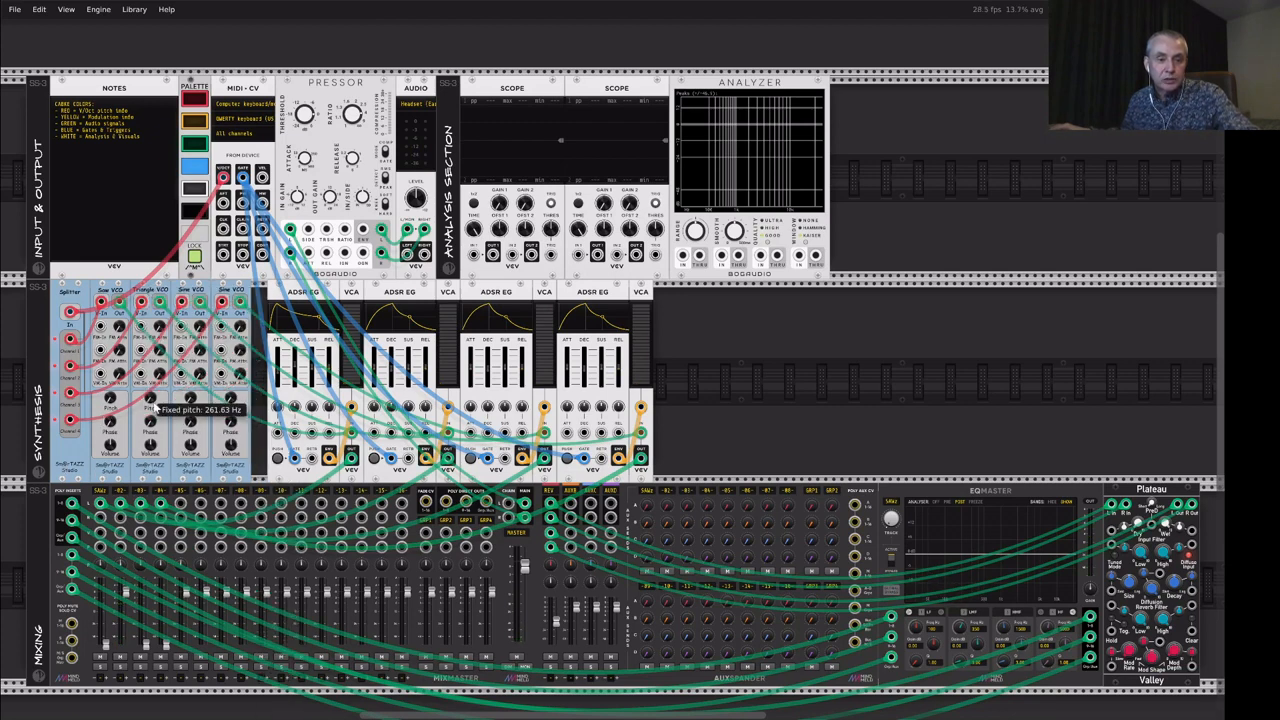
text(c1)
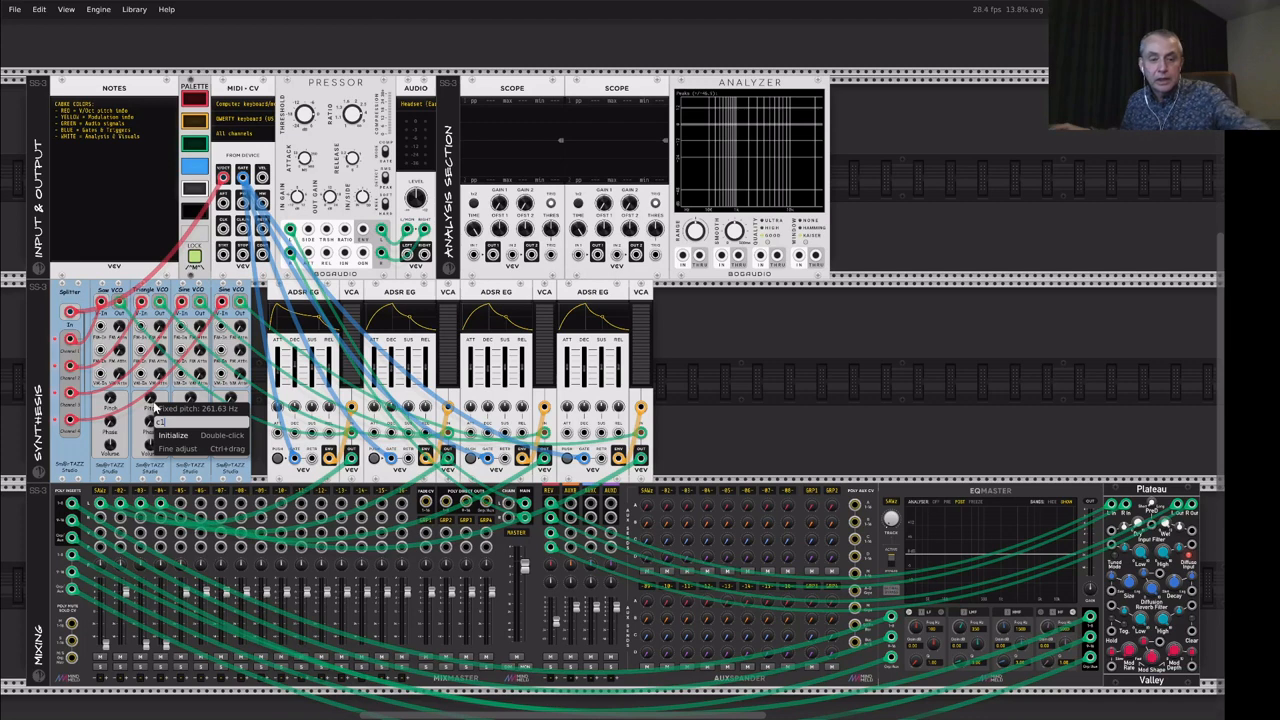
key(Return)
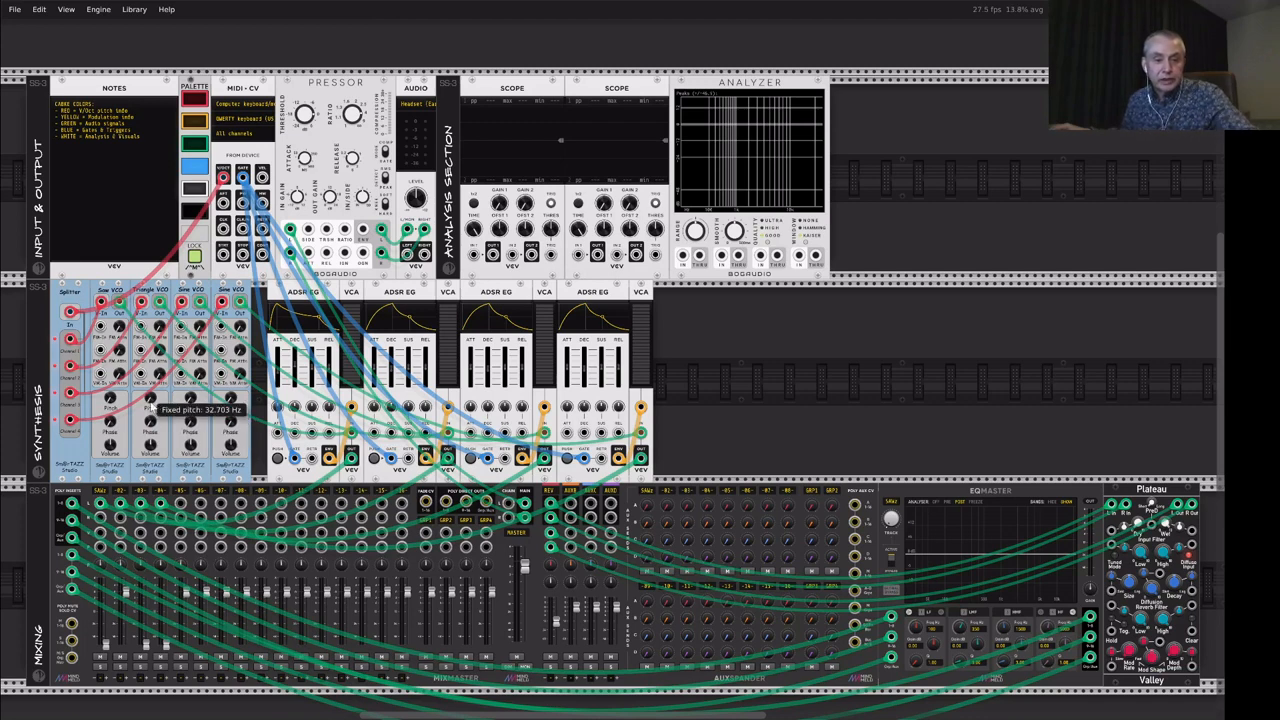
key(z)
key(x)
key(c)
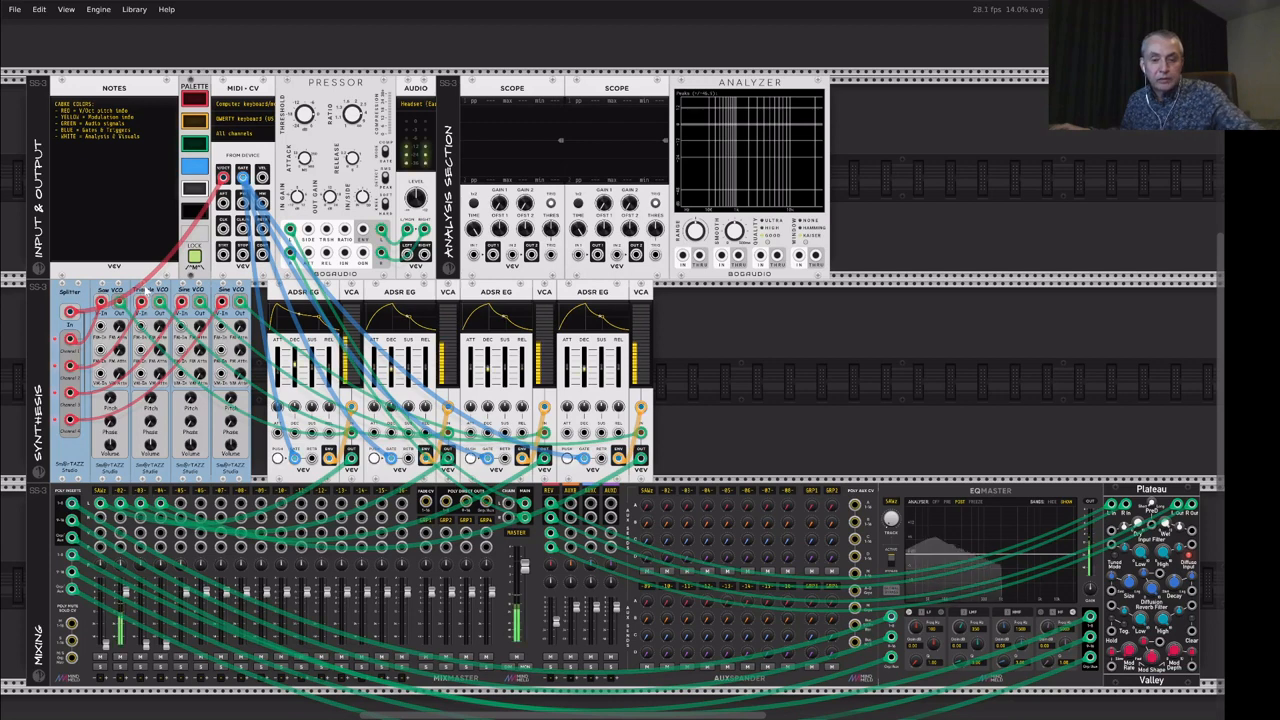
Step: Set the Triangle VCO's band to Limited and its harmonics to 20
right_click(148, 295)
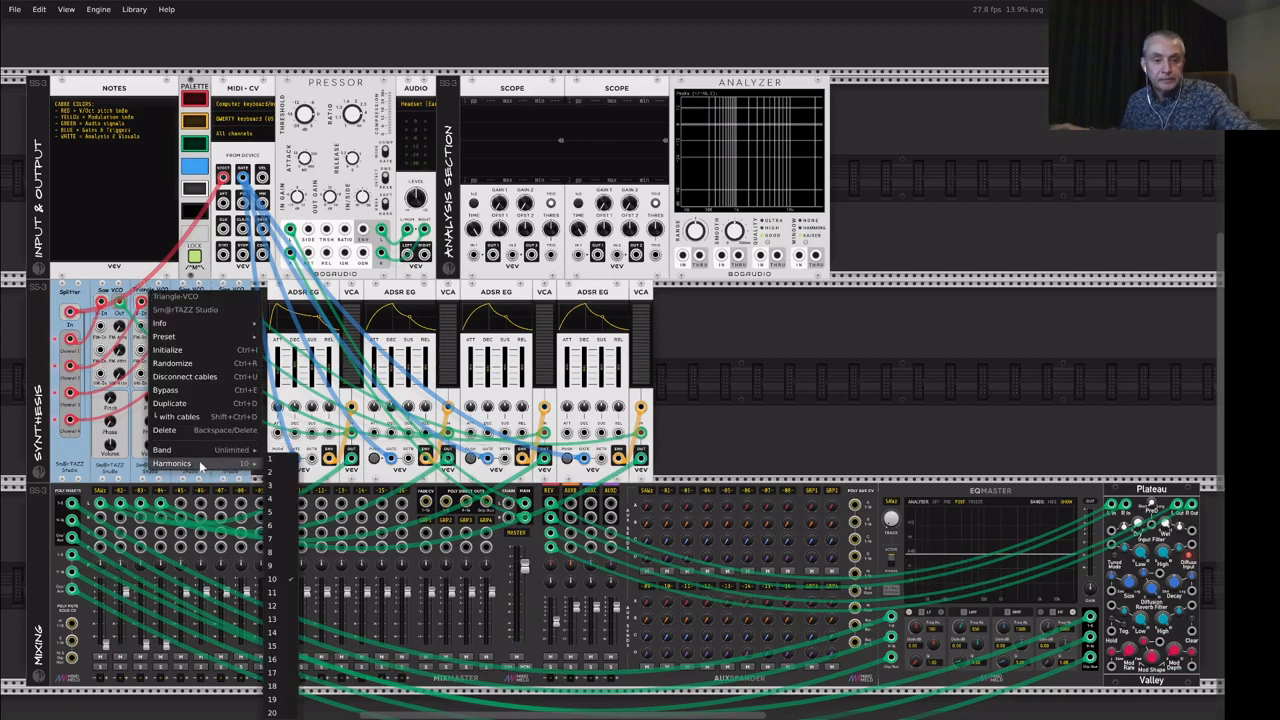
click(101, 464)
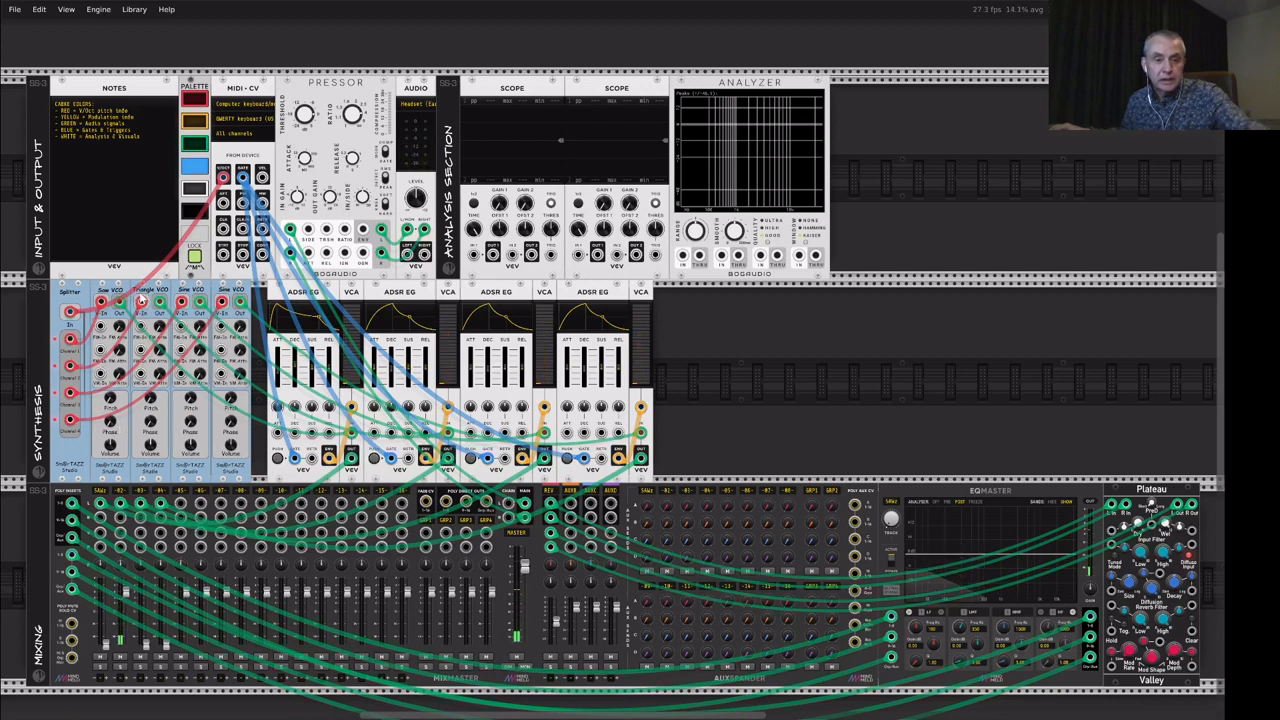
right_click(142, 299)
mouse_move(189, 468)
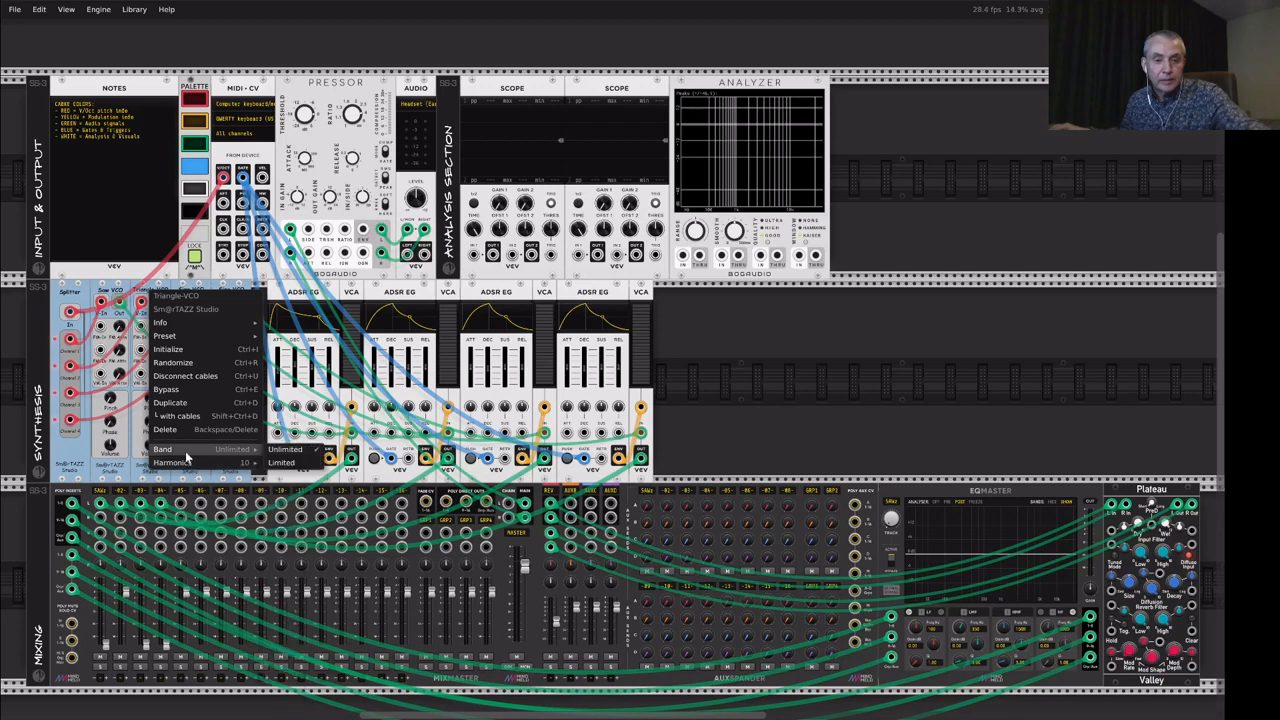
click(278, 463)
right_click(147, 289)
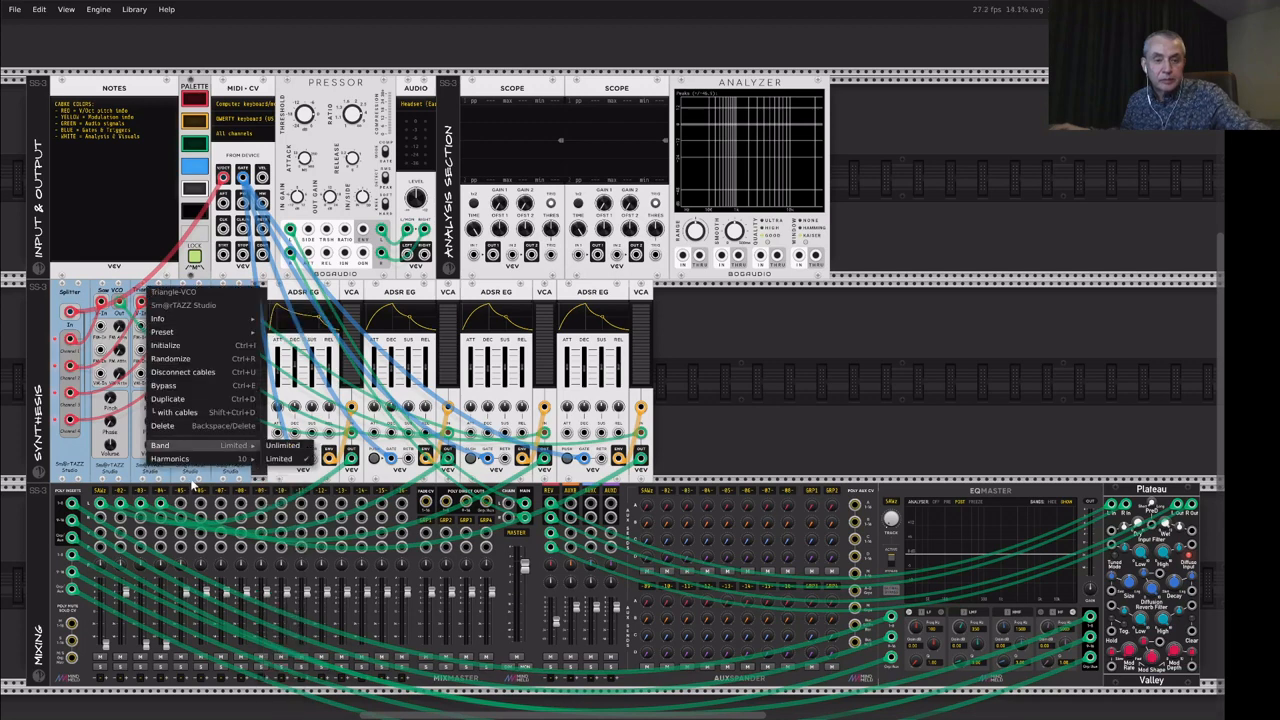
mouse_move(189, 458)
click(282, 711)
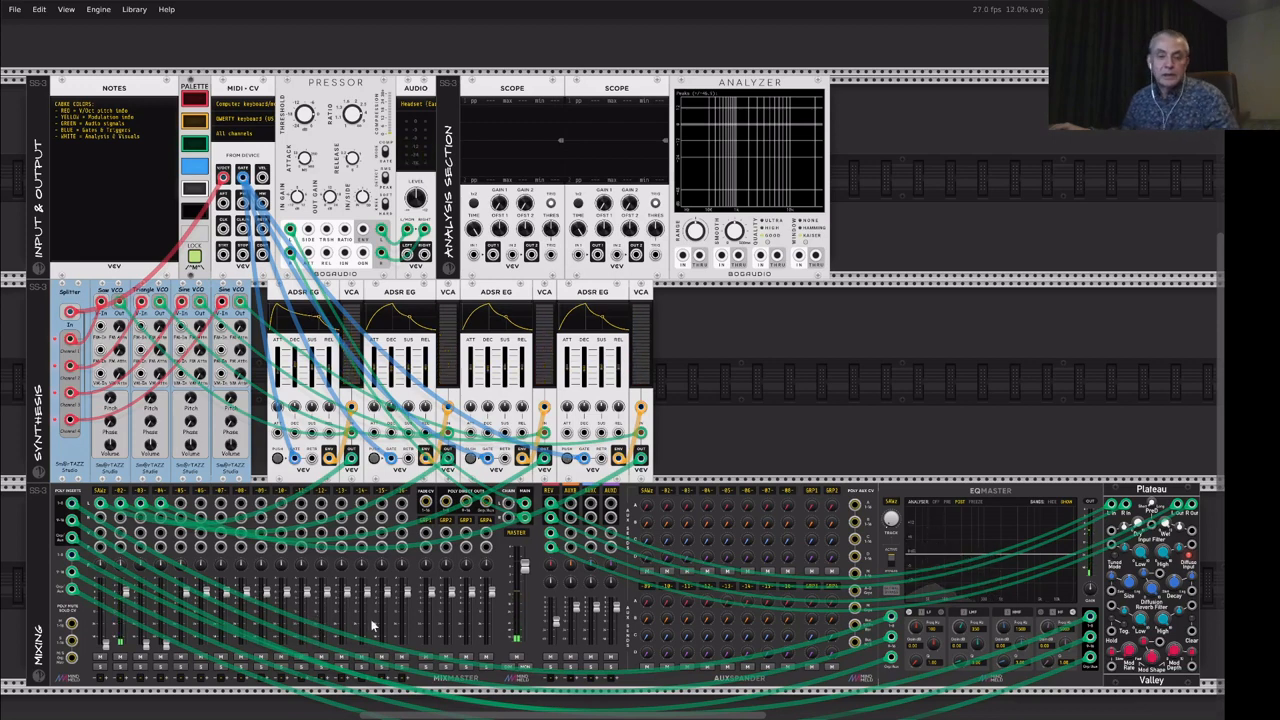
Step: Shorten the attack of the second ADSR EG to near its minimum
mouse_move(368, 376)
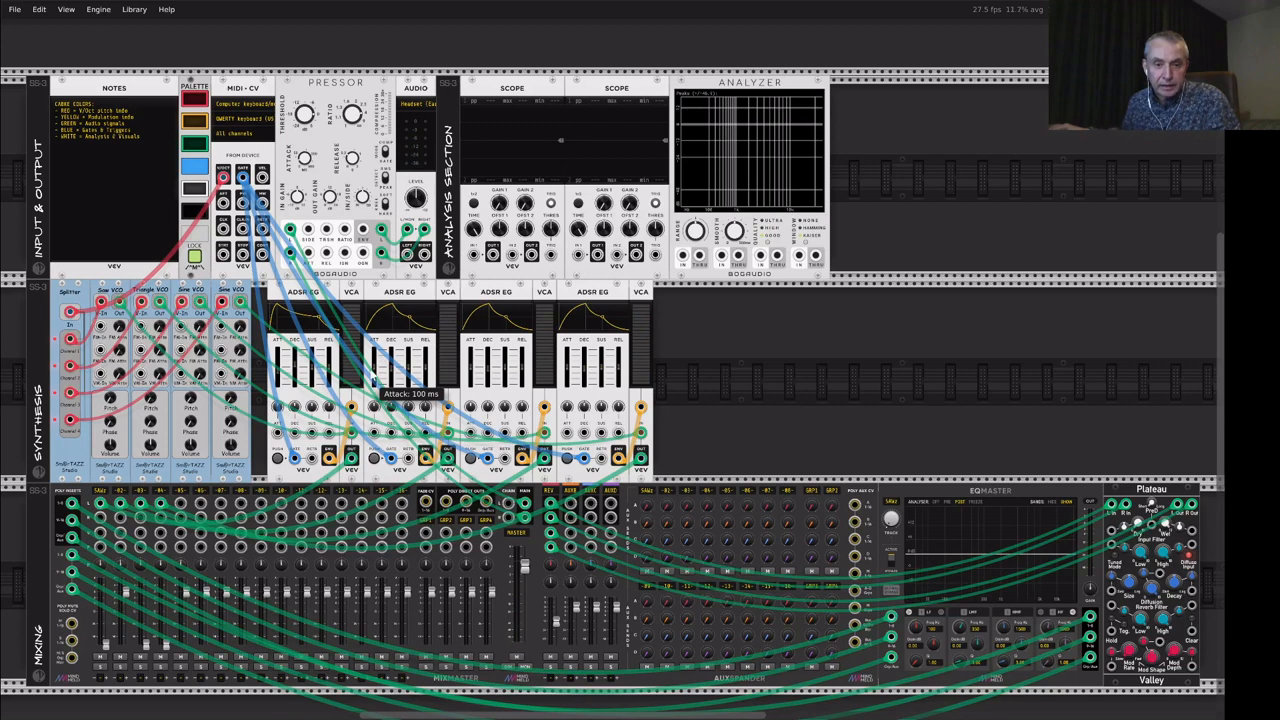
drag(372, 374, 373, 383)
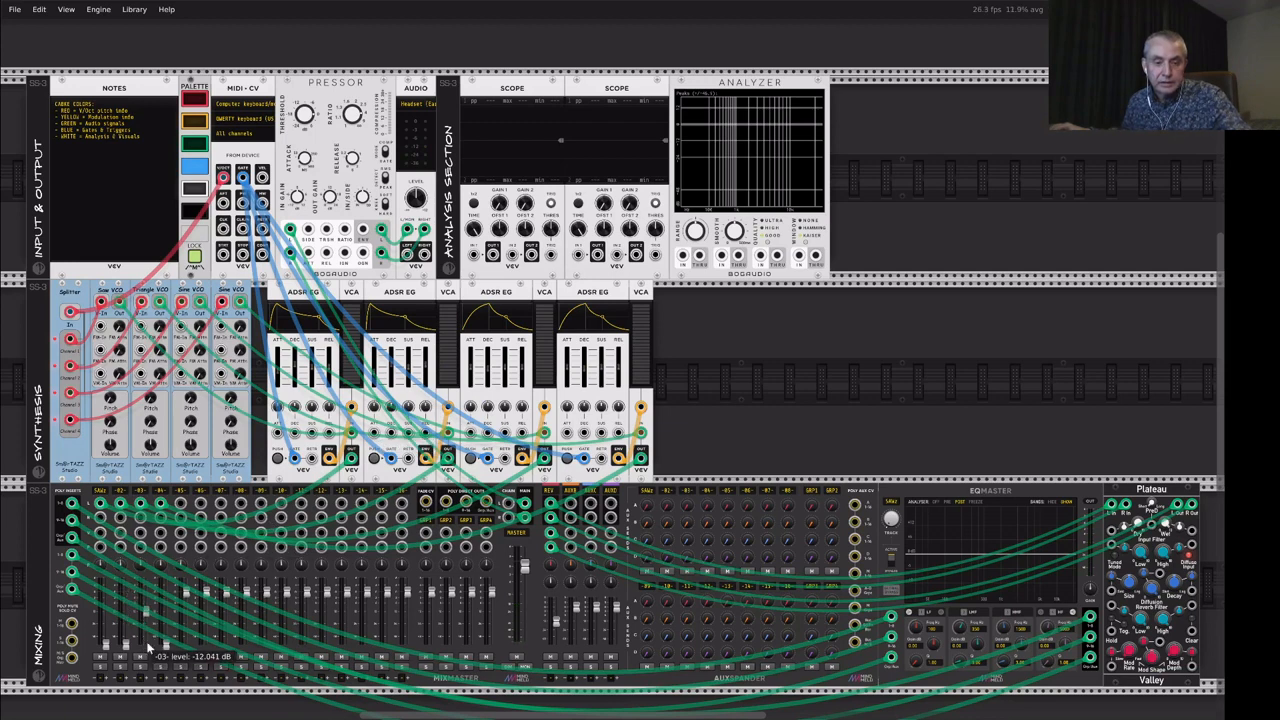
Step: With MixMaster track 2 turned down, raise track 3's fader level with the untouched tracks and play test notes on the third voice
drag(150, 648, 149, 620)
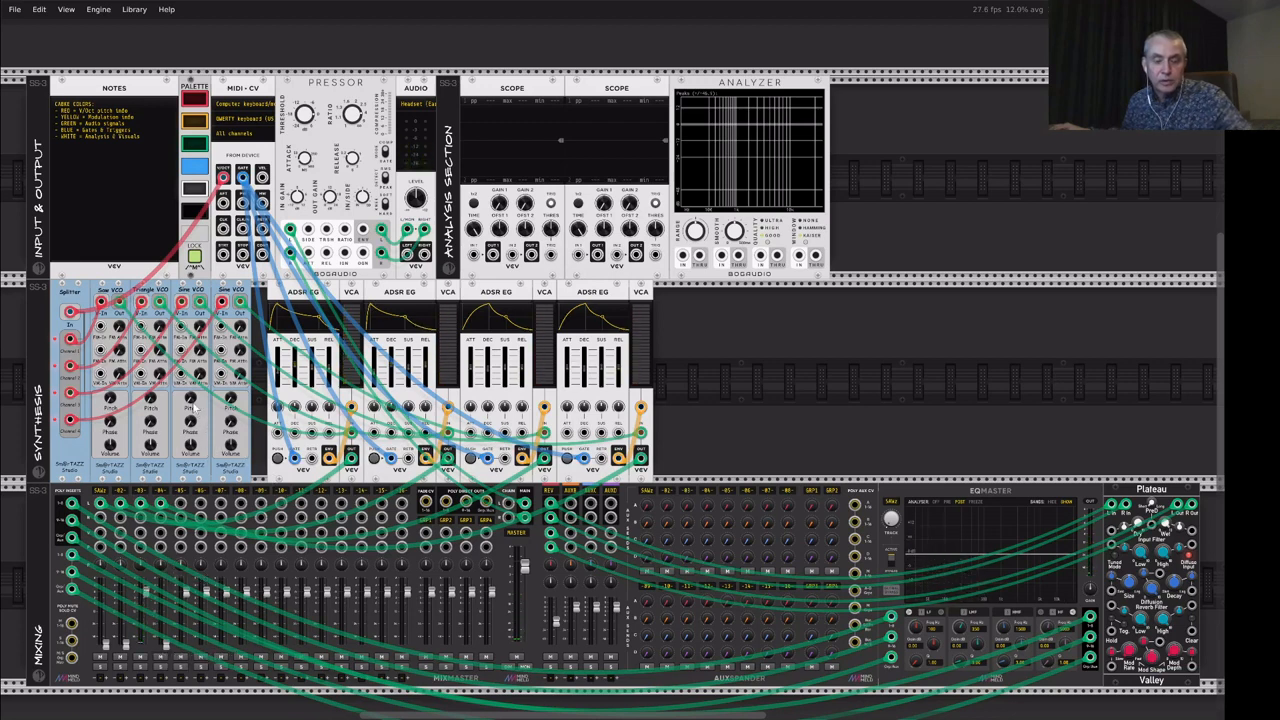
key(z)
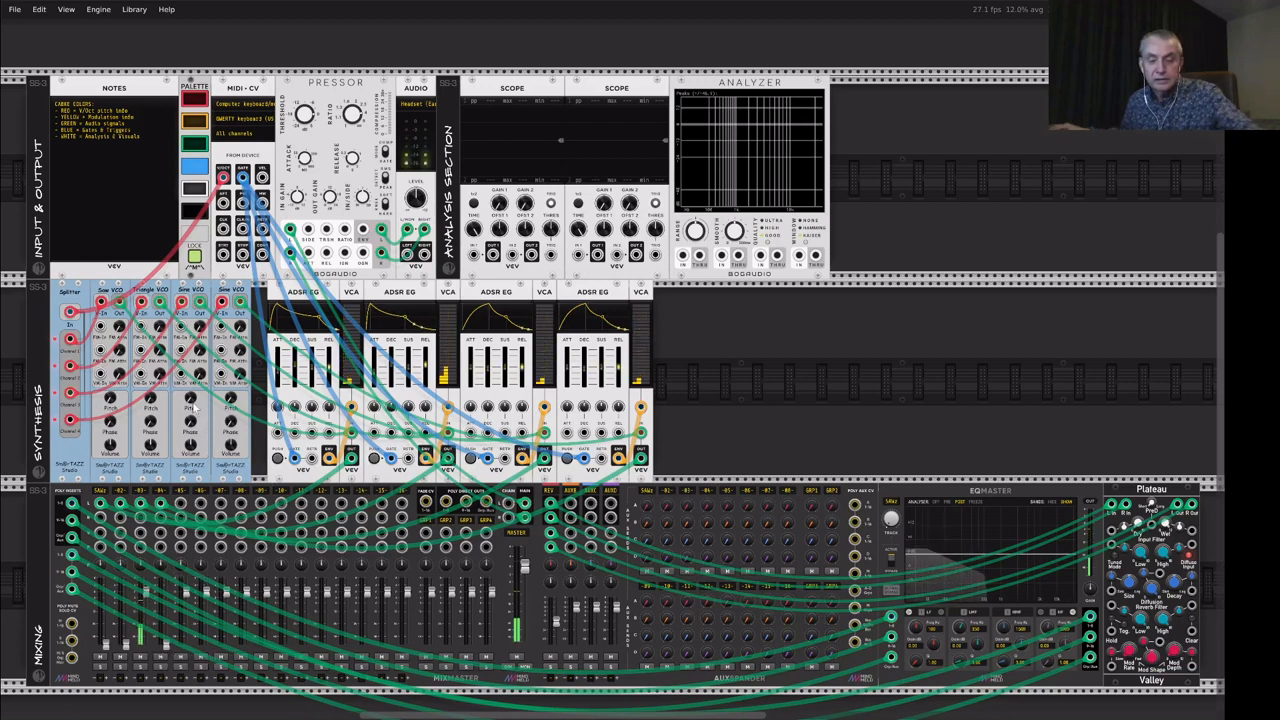
key(z)
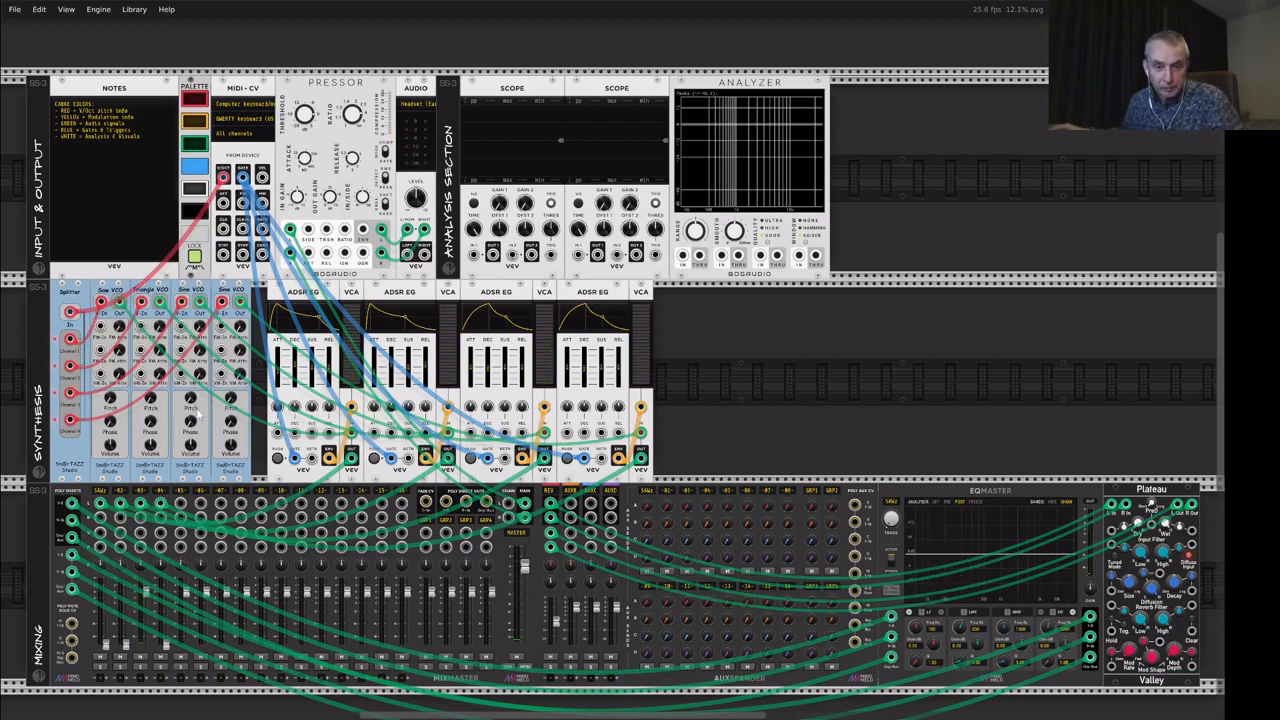
Step: Give the third ADSR EG a percussive shape with 1 ms attack, about 16 ms decay and minimal sustain, and play test notes
mouse_move(471, 374)
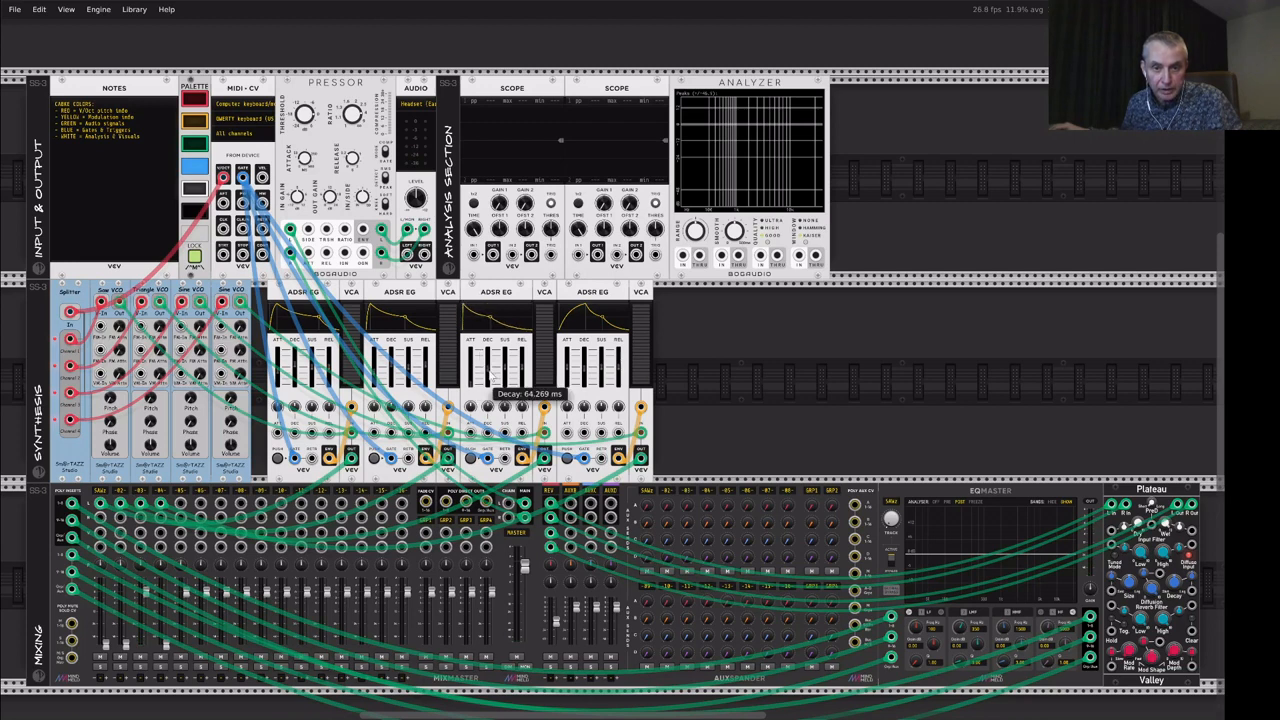
drag(488, 370, 522, 388)
key(z)
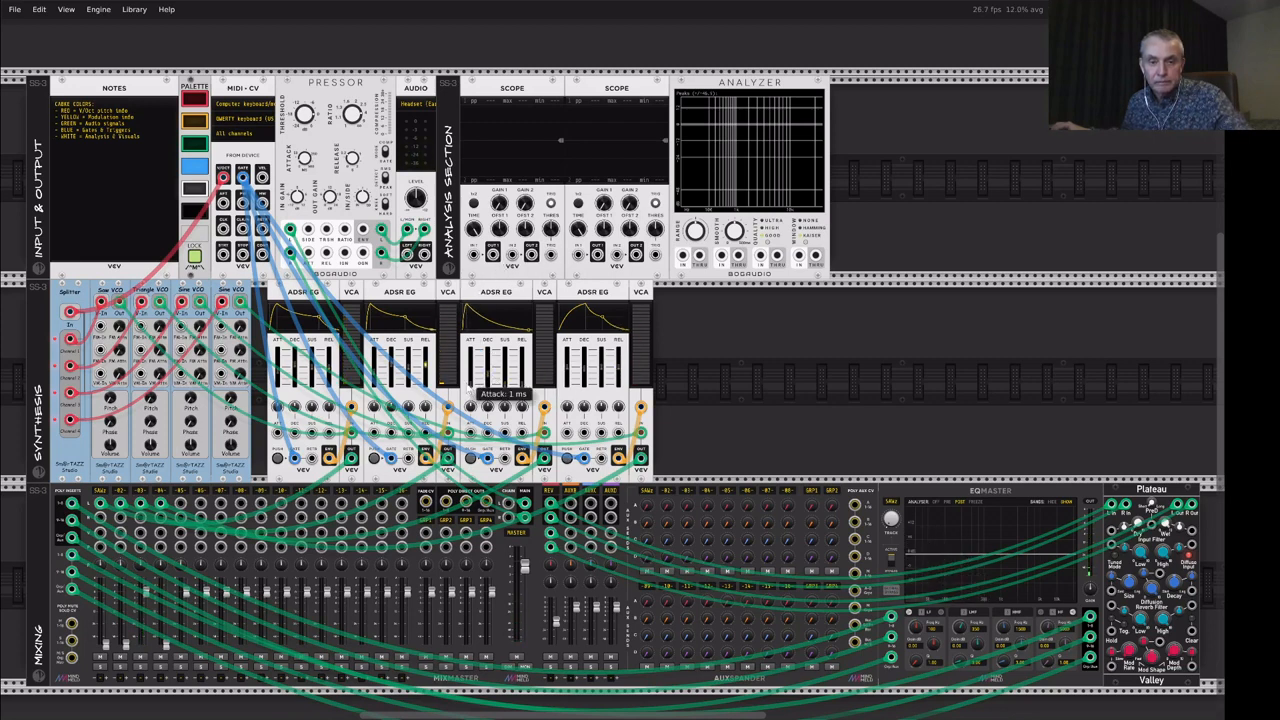
key(z)
key(z)
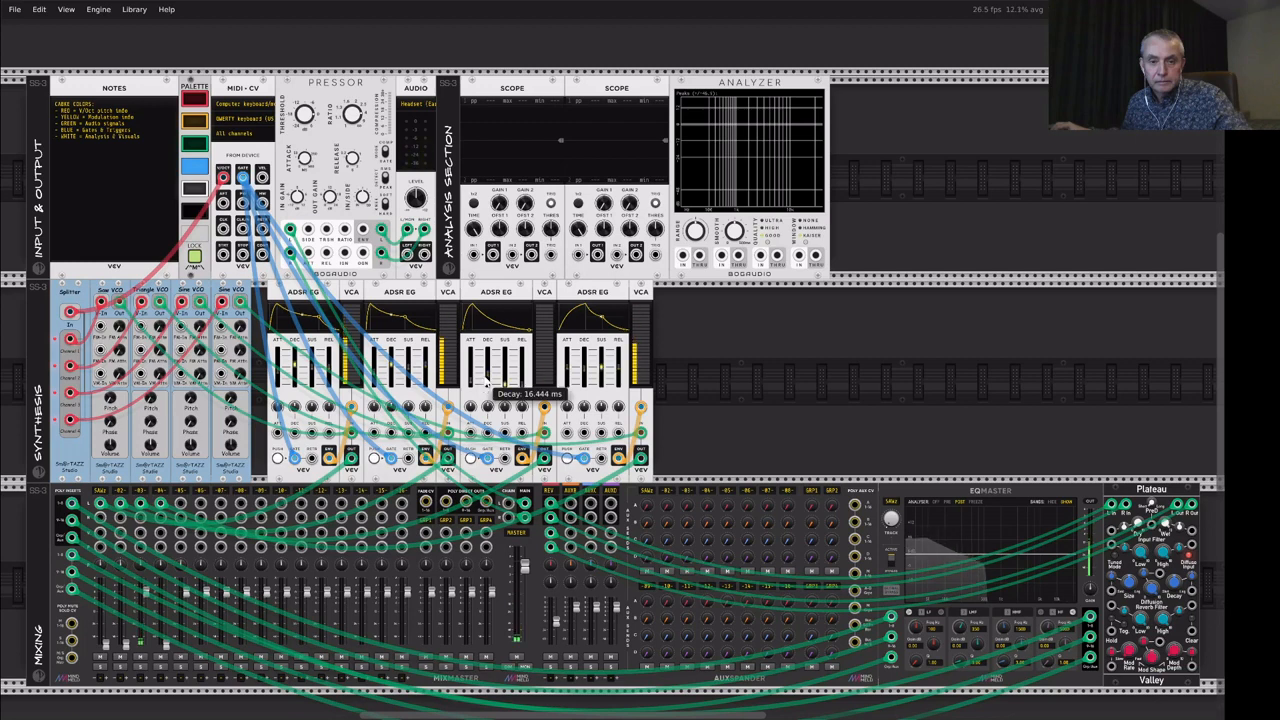
Step: Lengthen the third ADSR EG's decay and repeat a note to check the percussive sound
mouse_move(488, 382)
mouse_down()
mouse_move(494, 393)
mouse_move(488, 368)
mouse_up()
key(z)
key(z)
key(z)
key(z)
key(z)
key(z)
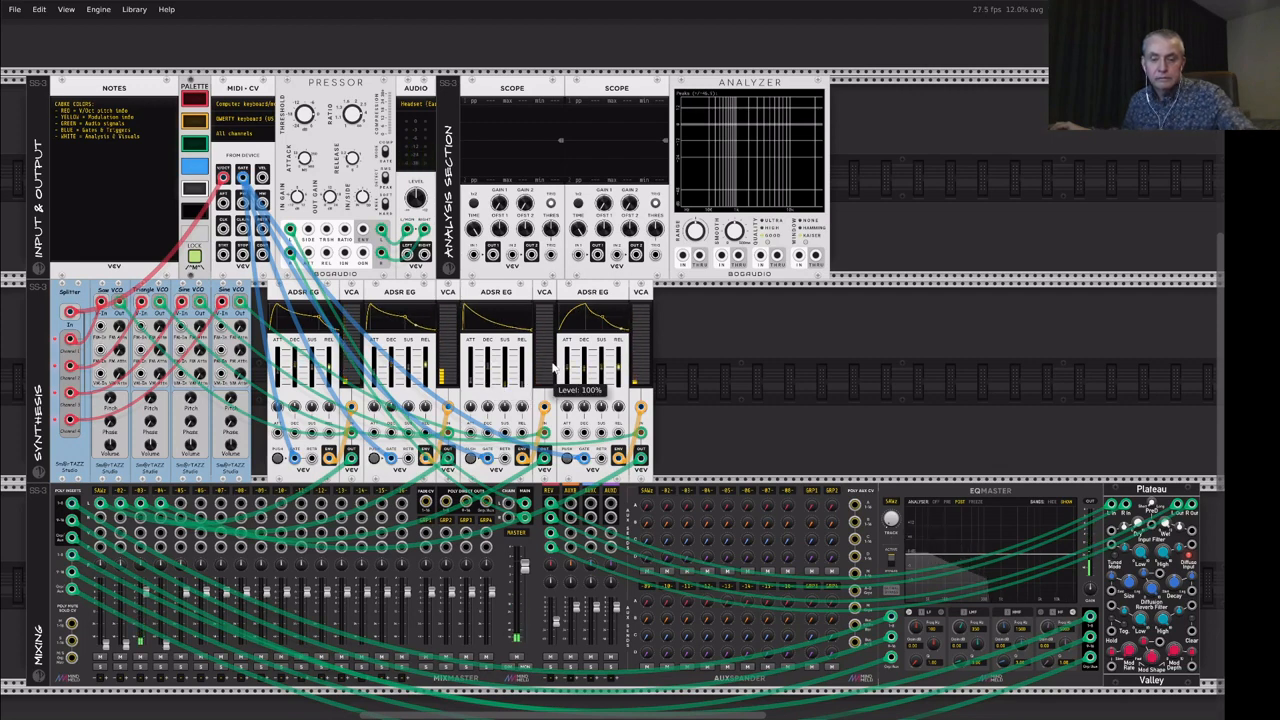
Step: Play several different notes up the keyboard to audition the third voice across its range
key(z)
key(c)
key(b)
key(q)
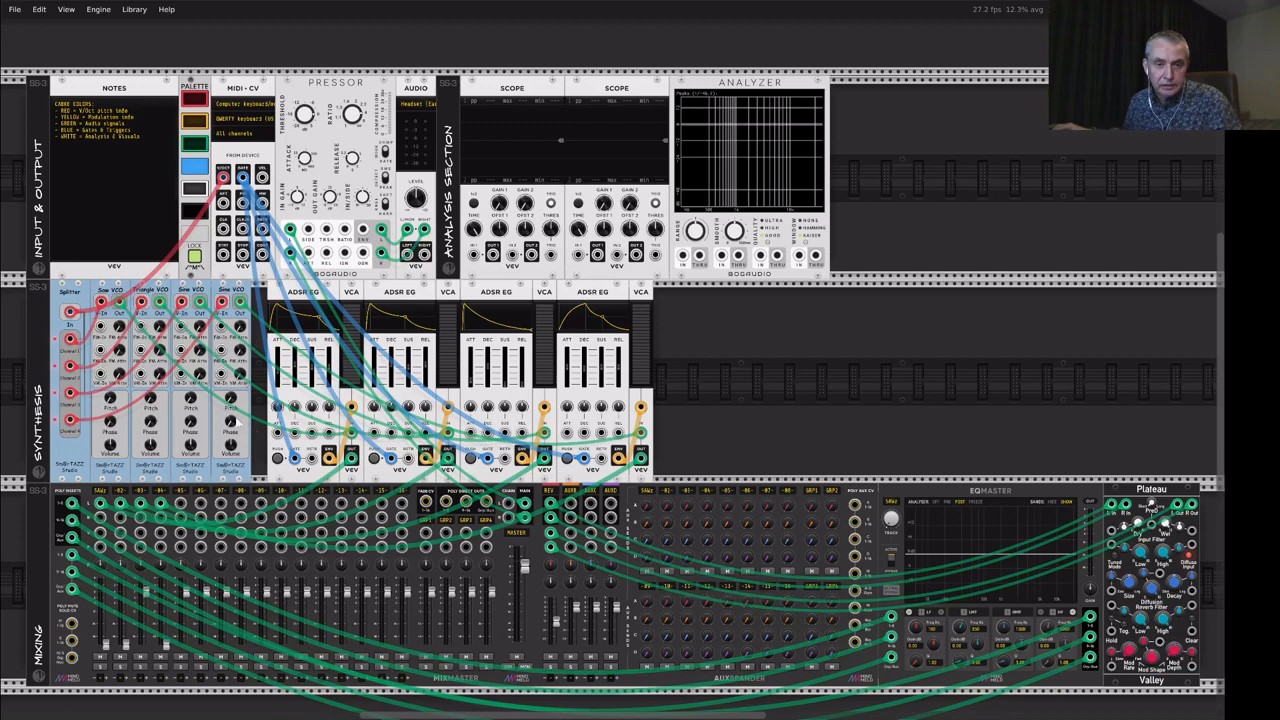
Step: Set the fixed pitch of the third VCO to 65.406 Hz
right_click(191, 401)
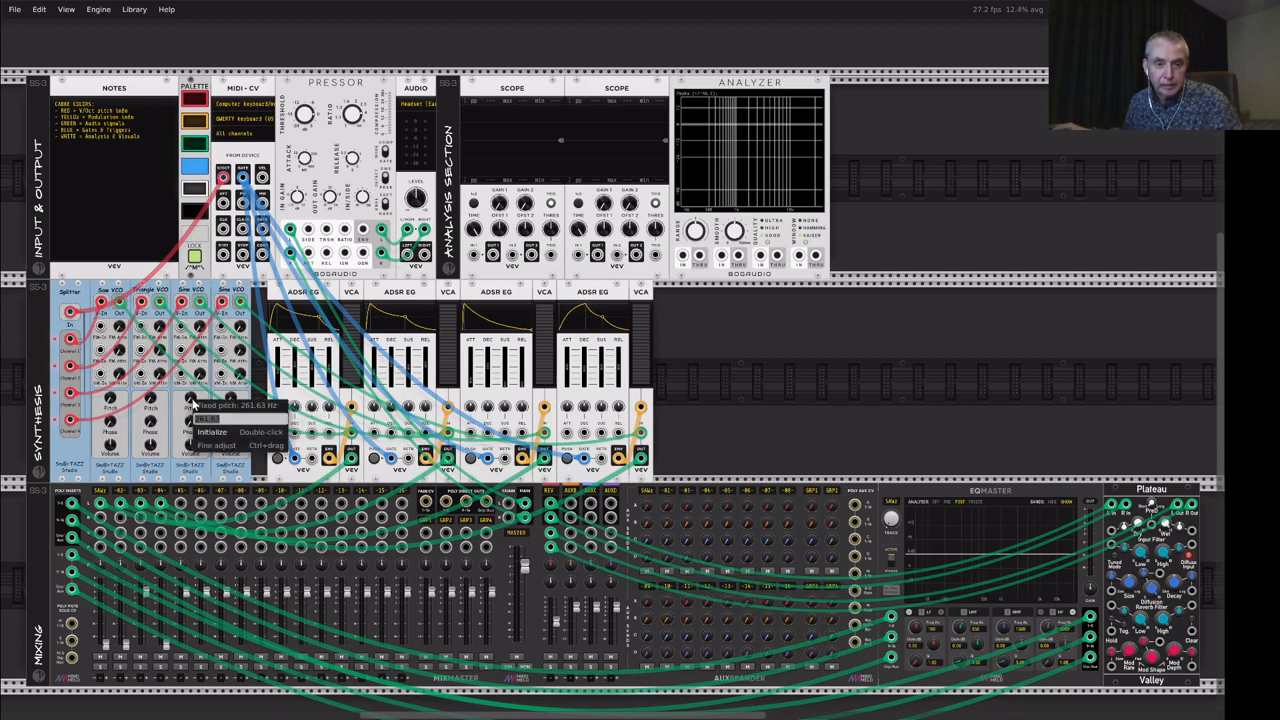
key(Escape)
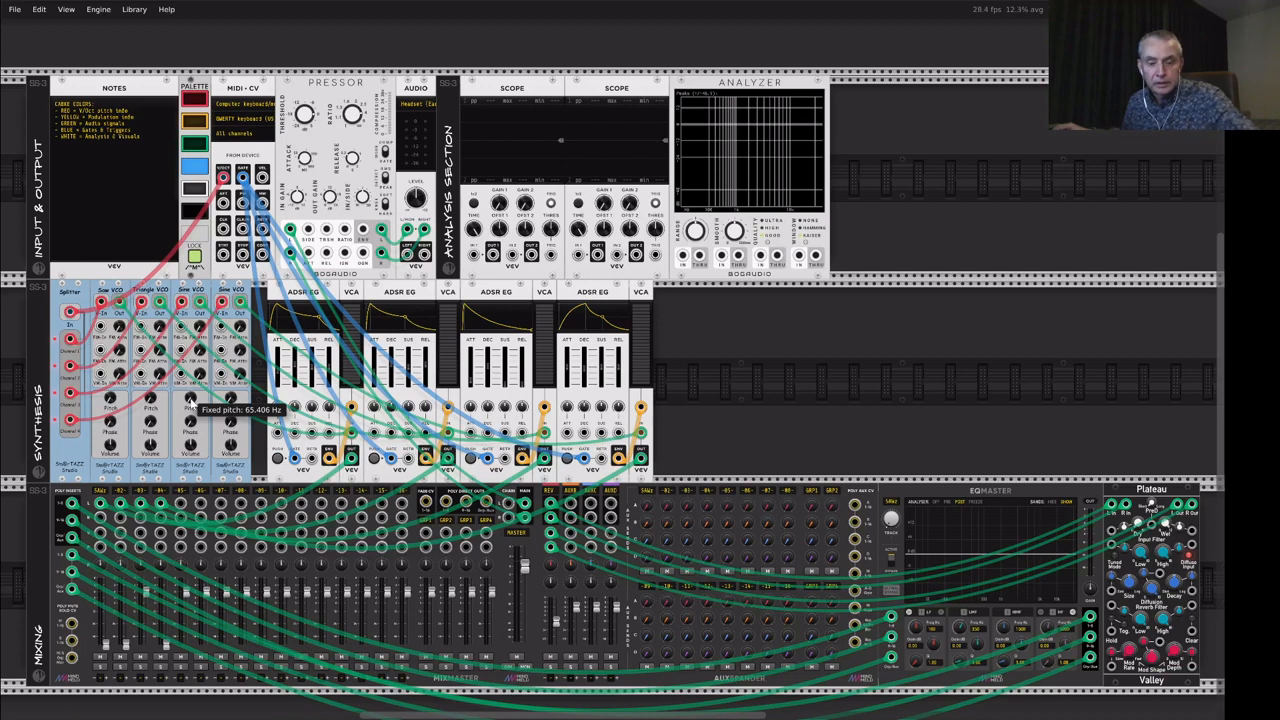
right_click(190, 400)
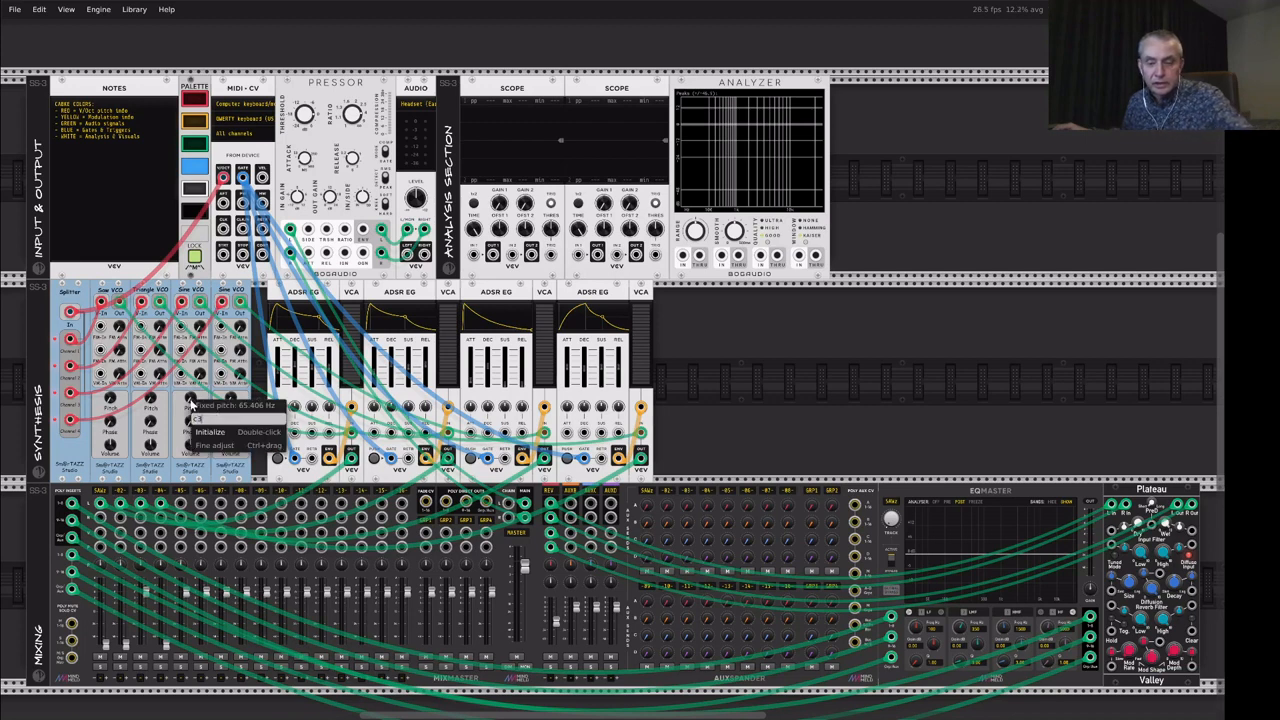
key(Escape)
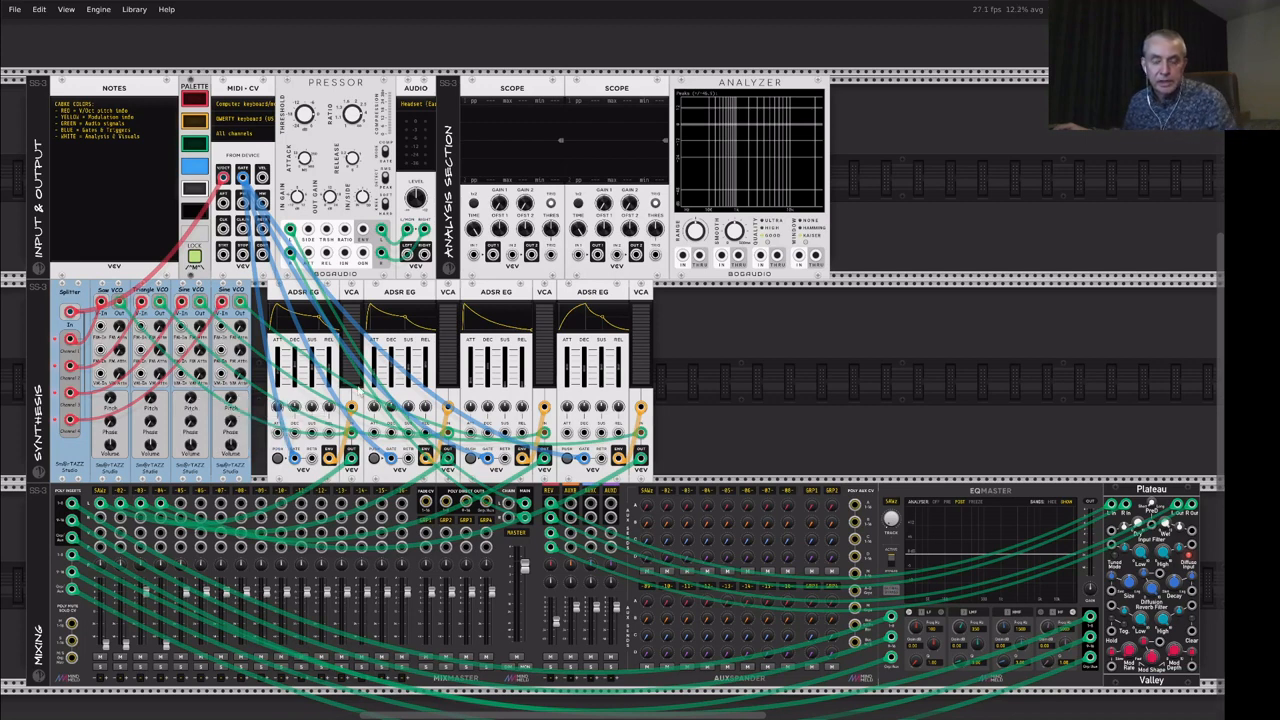
Step: Give the fourth ADSR EG a percussive shape with minimal attack and sustain, and silence mixer channel 3 to audition the fourth voice alone
drag(640, 389, 568, 386)
key(ctrl+z)
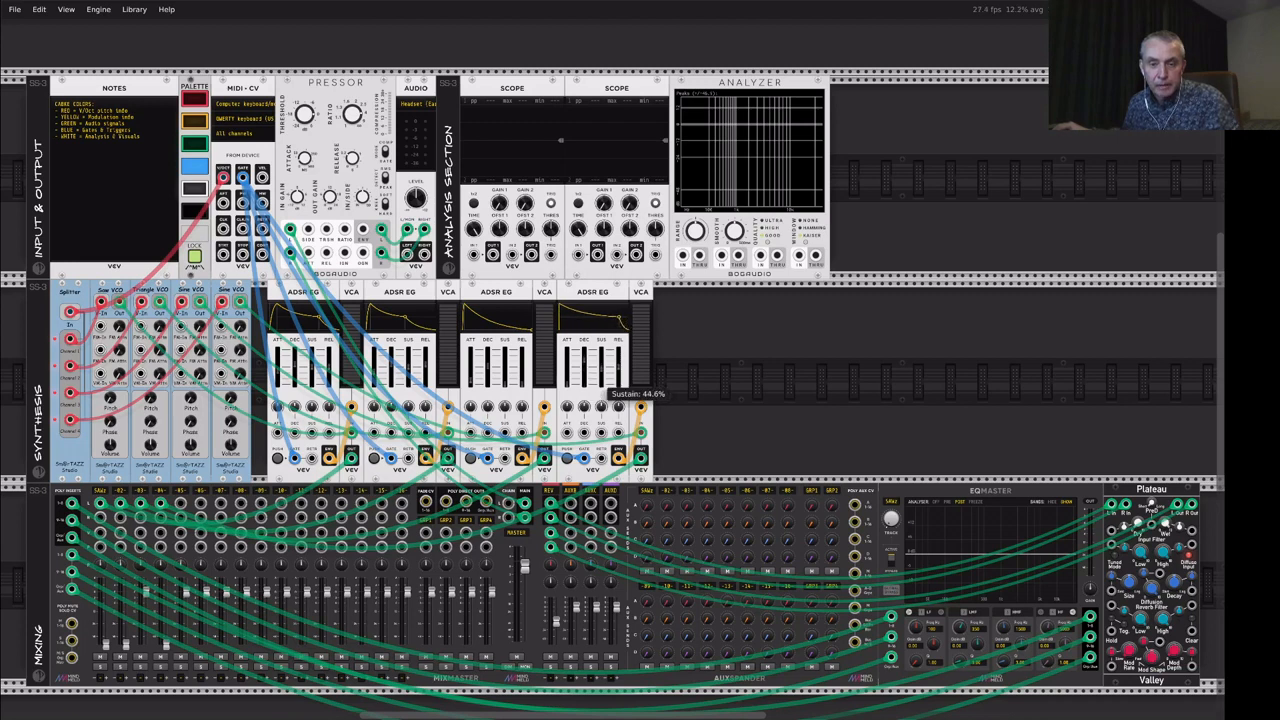
drag(603, 368, 603, 385)
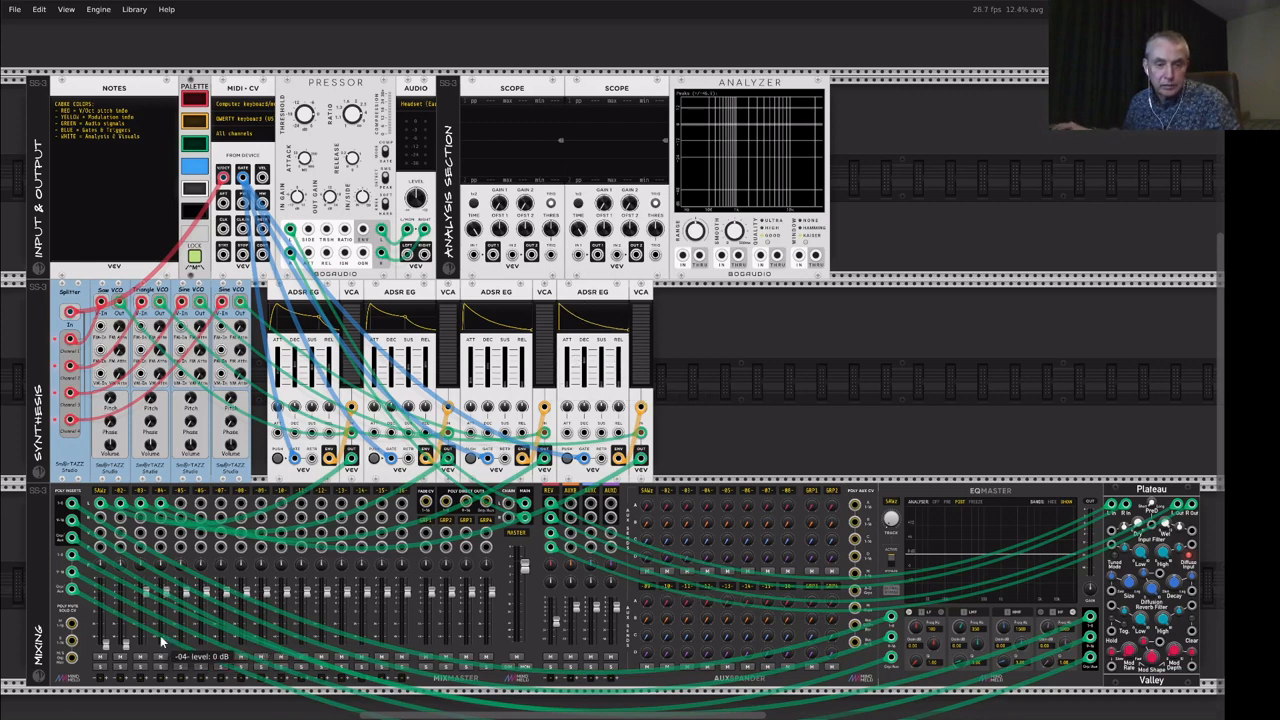
drag(147, 592, 147, 643)
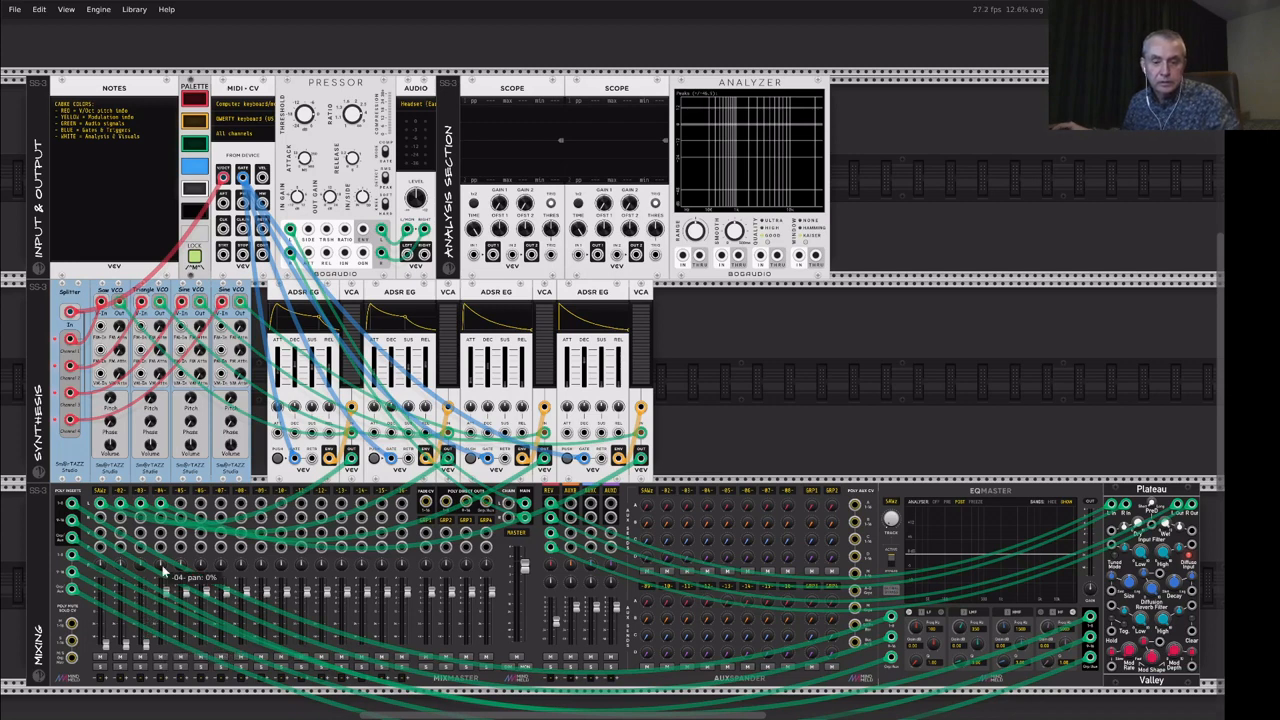
key(z)
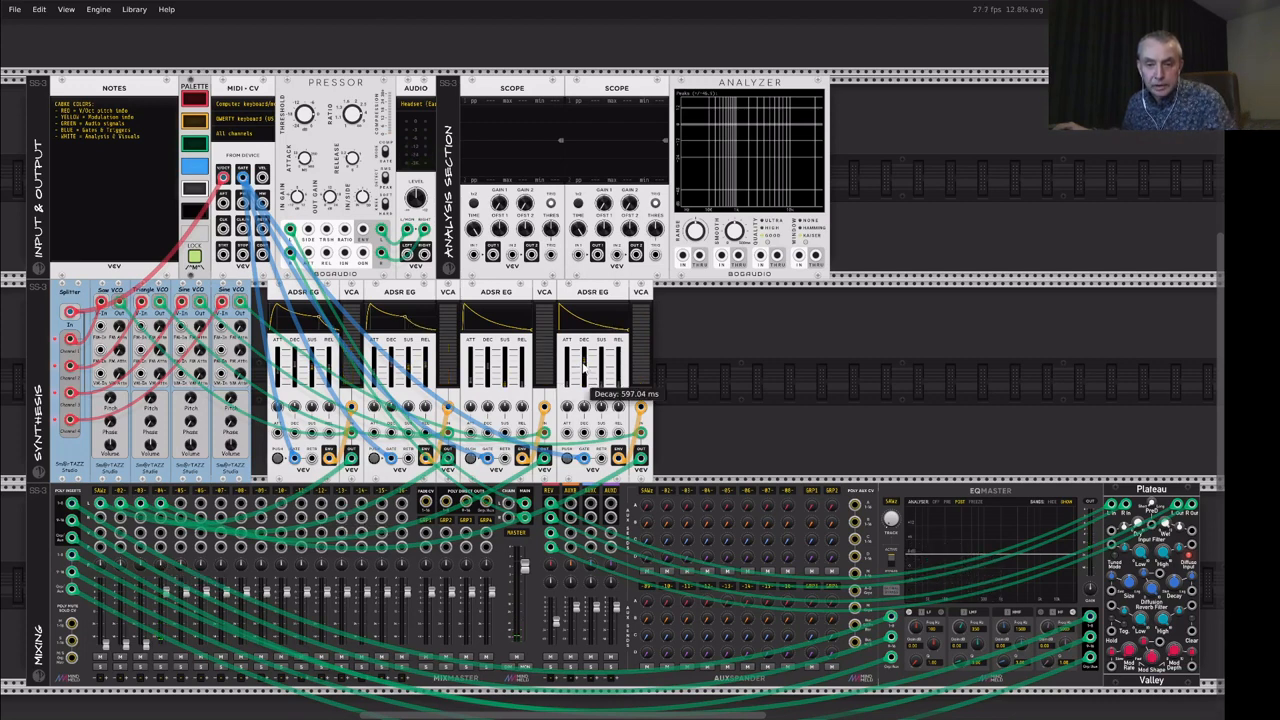
drag(585, 368, 585, 378)
Step: Restore mixer channels 1, 2 and 3 to 0 dB and play single notes and a chord to hear all four voices together
mouse_move(105, 648)
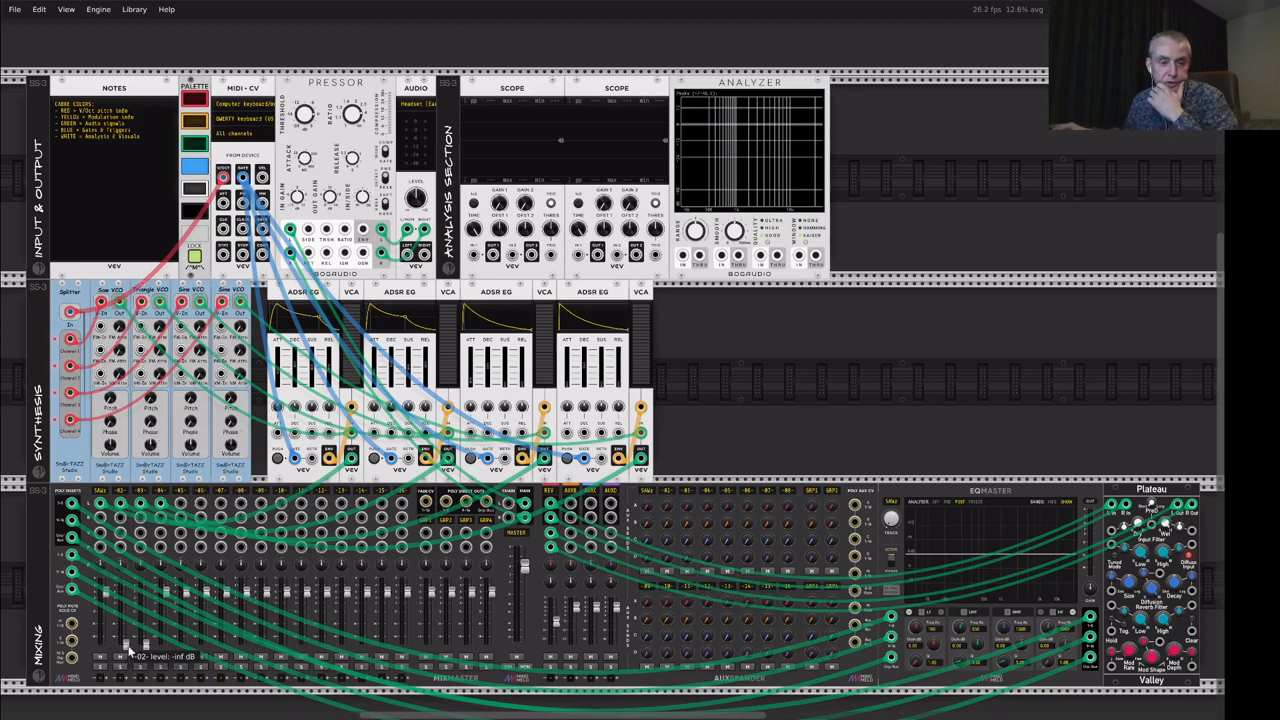
mouse_move(147, 648)
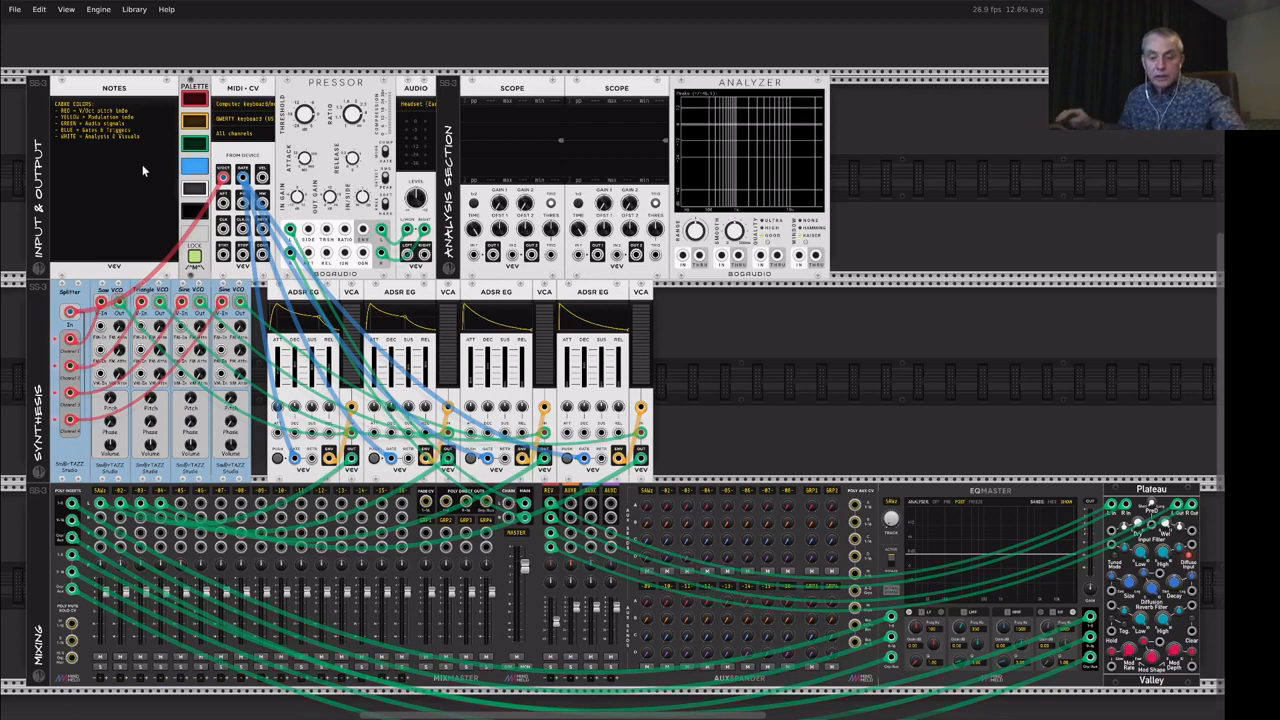
key(z)
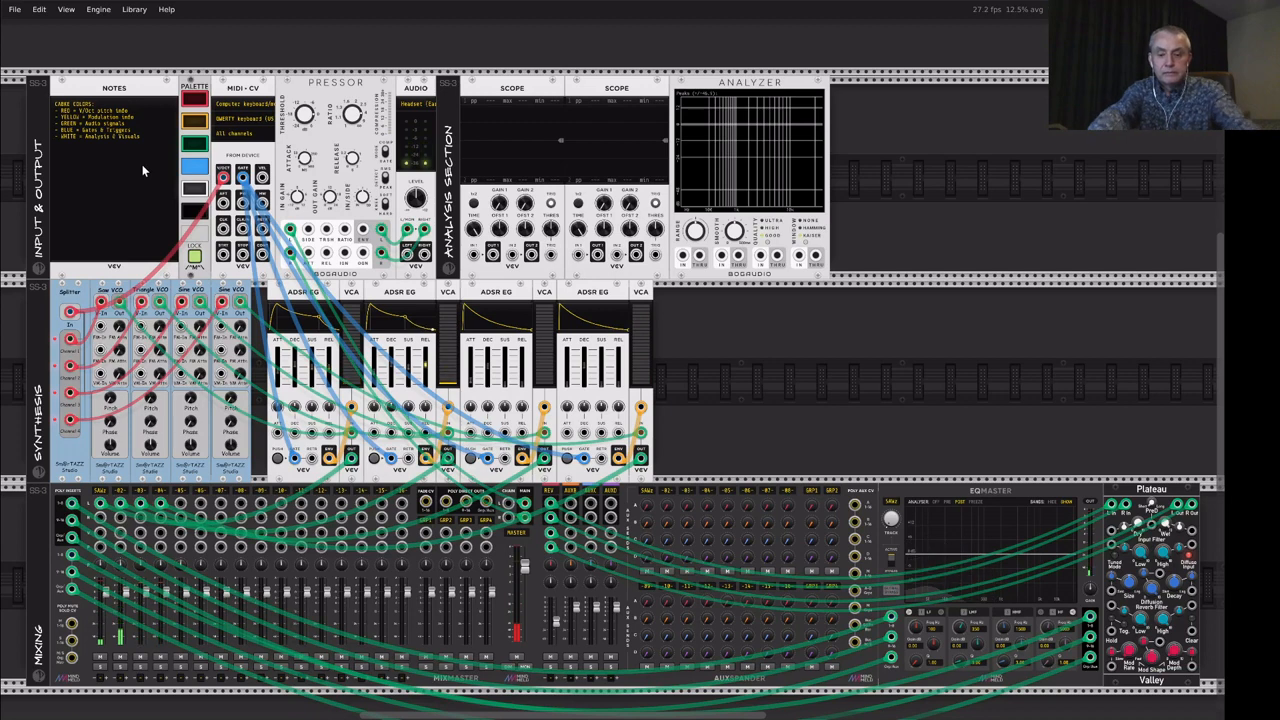
key(z)
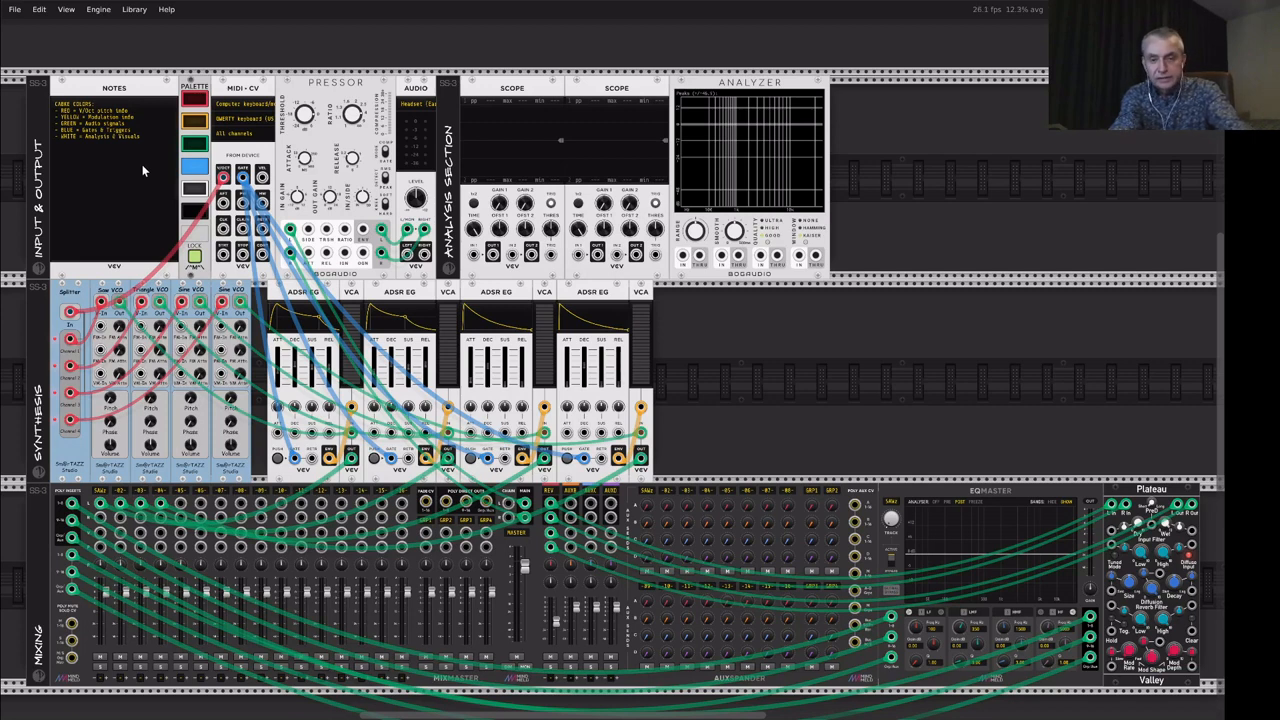
key(z)
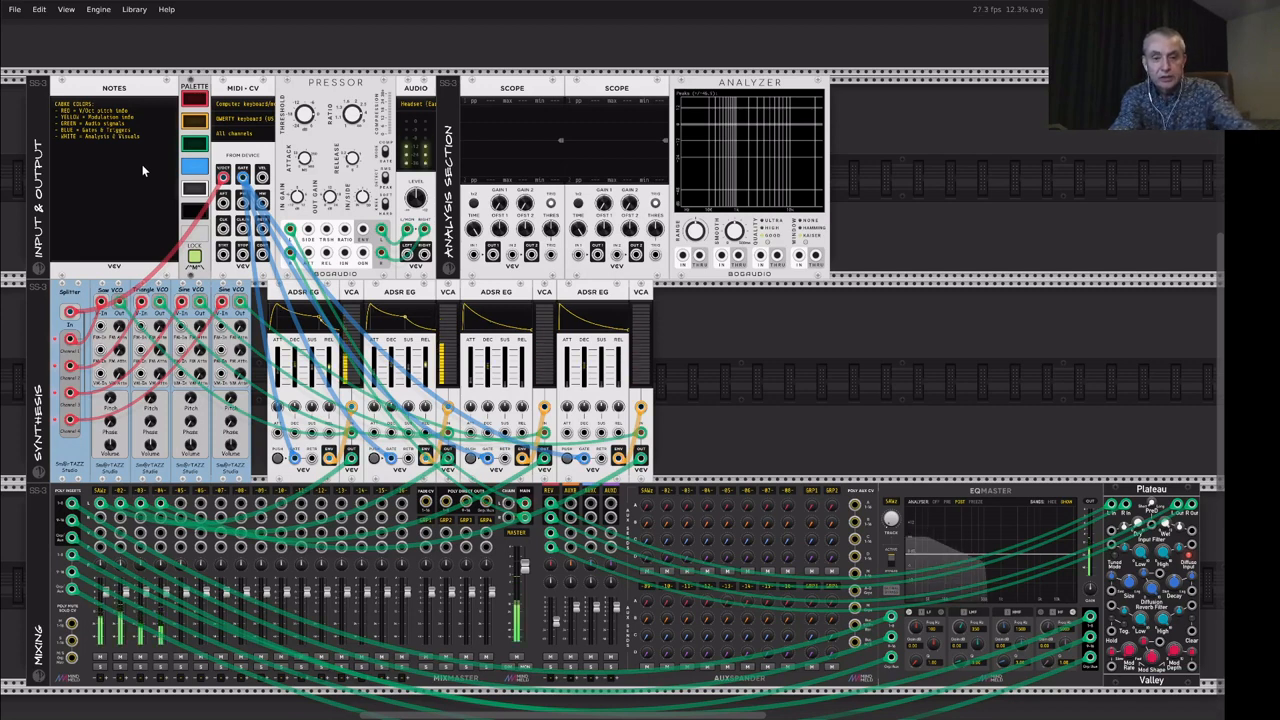
key(x)
key(c)
key(v)
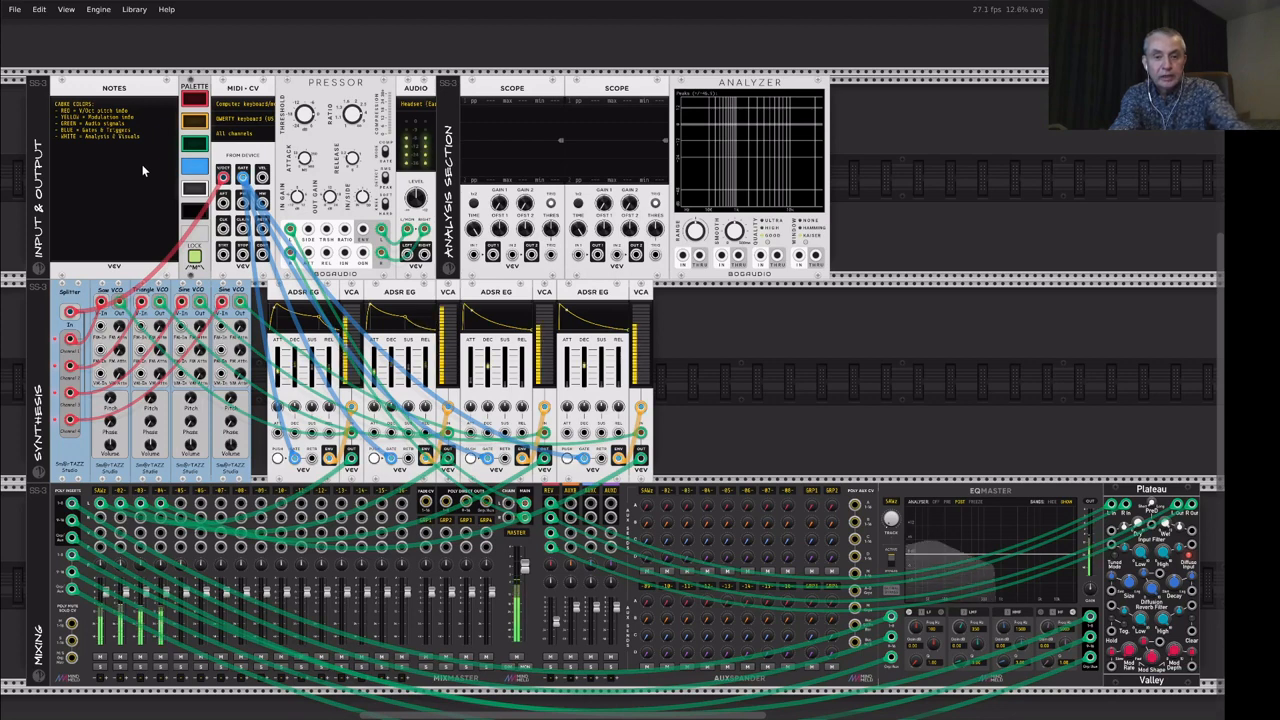
key(b)
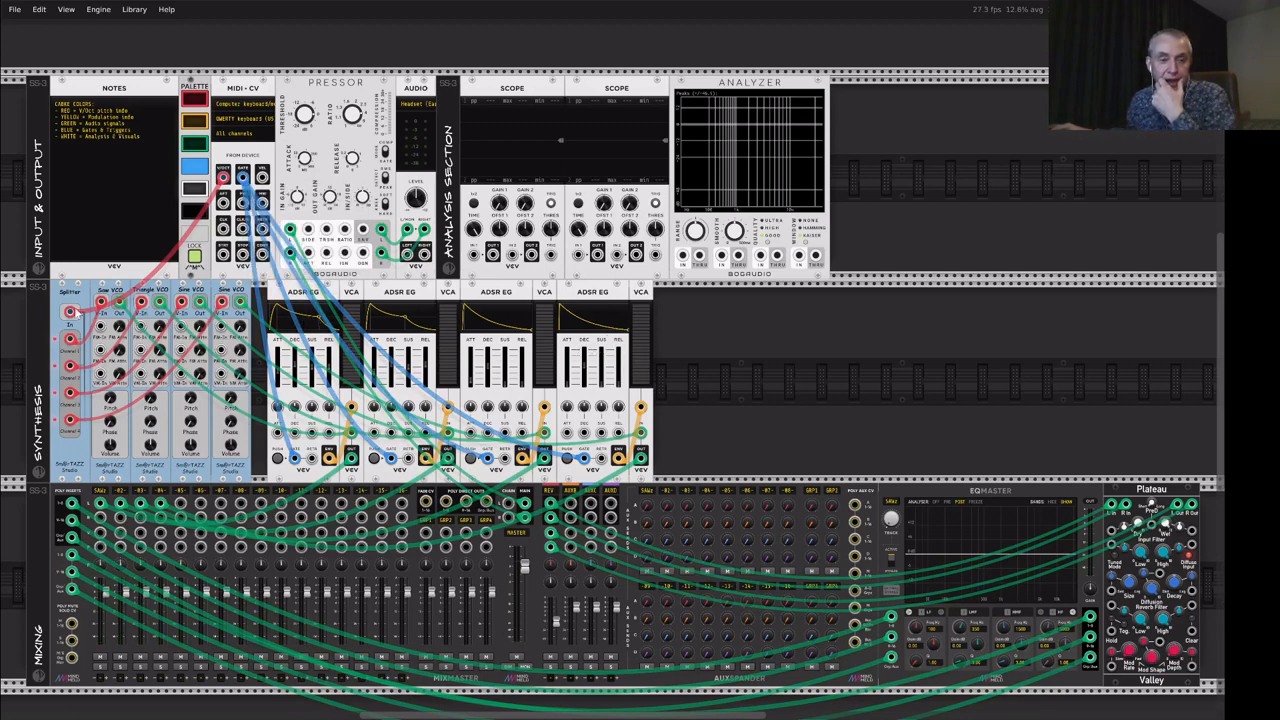
Step: Move the four ADSR EG and VCA pairs together along the synthesis row to leave a gap after the VCOs
mouse_move(223, 179)
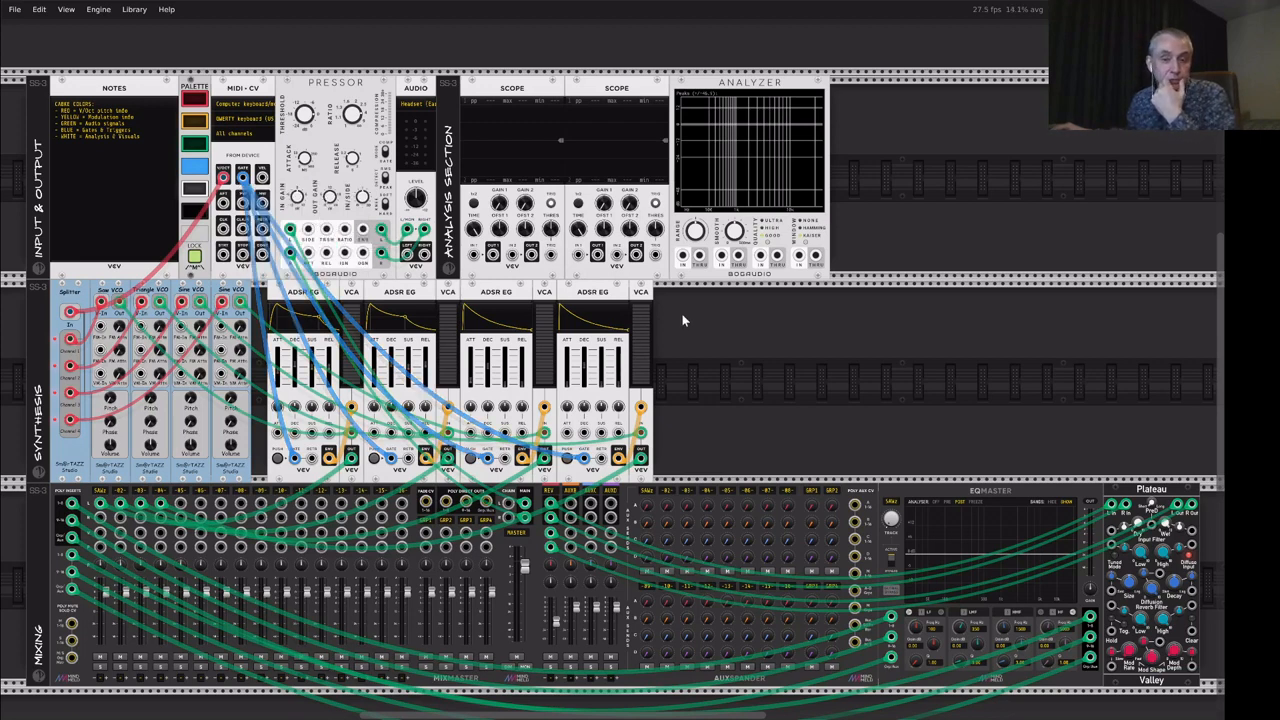
drag(702, 345, 275, 290)
drag(400, 368, 528, 368)
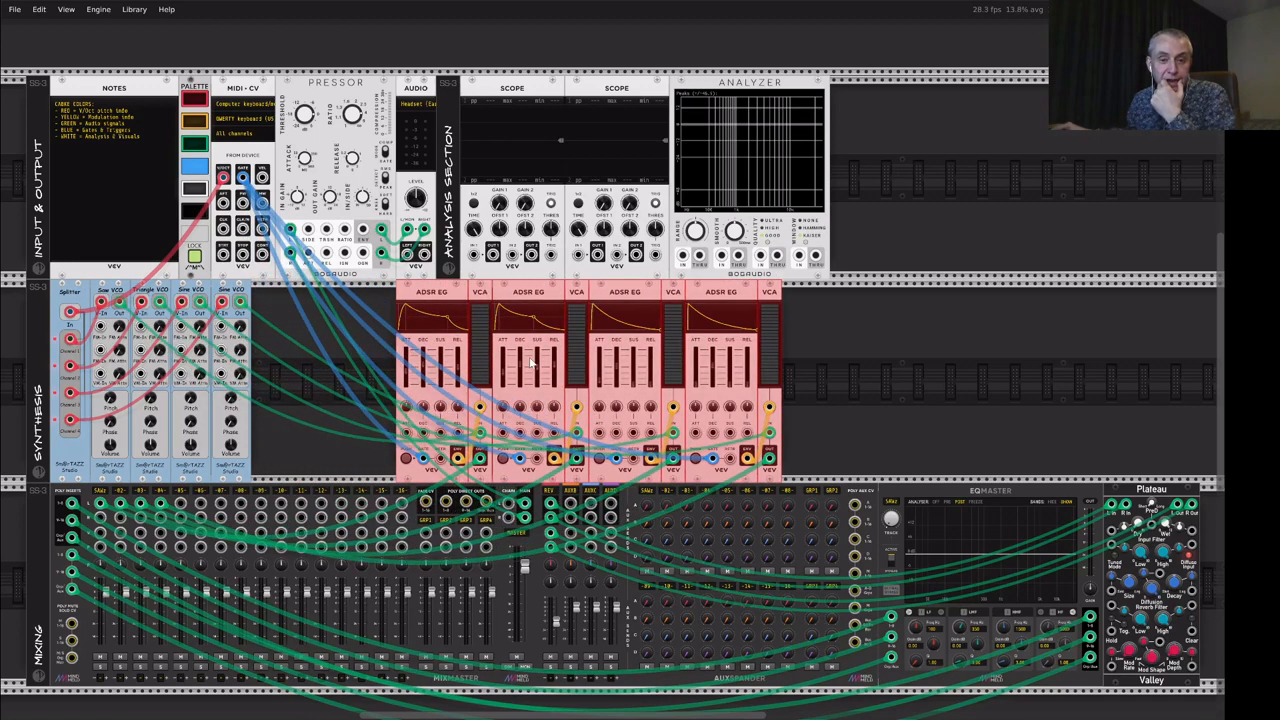
click(274, 314)
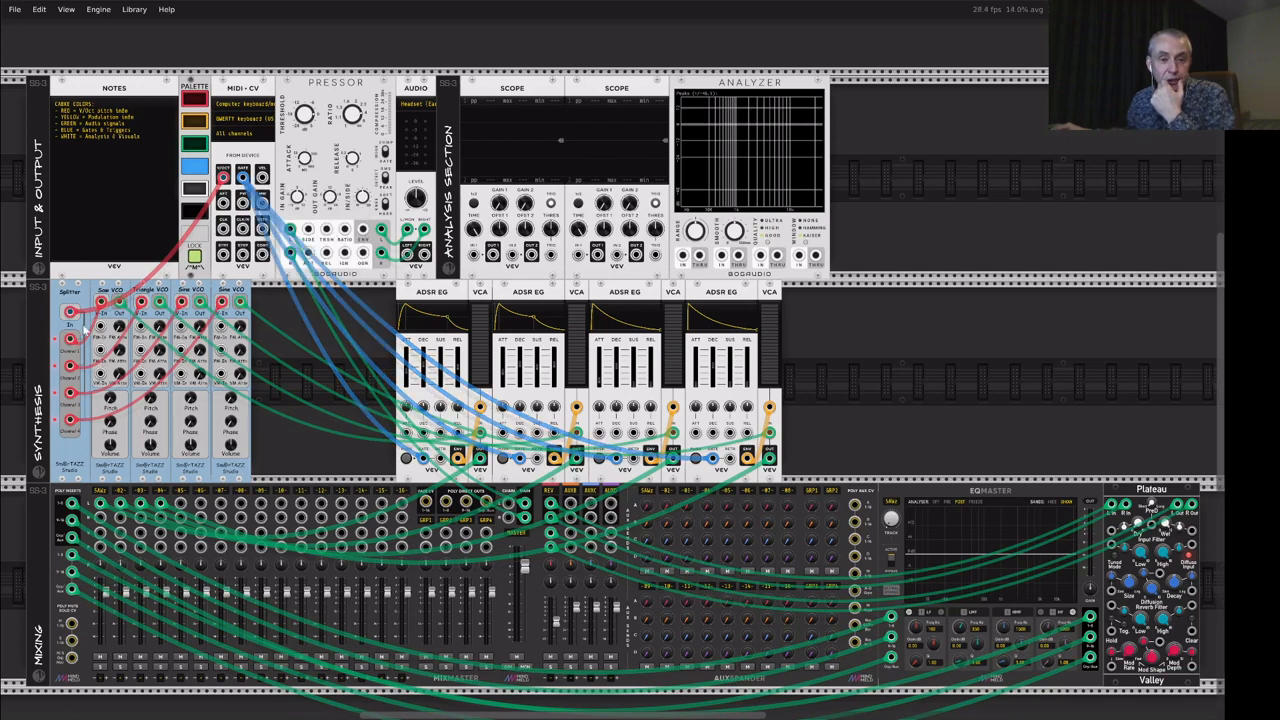
Step: Duplicate the Splitter and move the four ADSR EG gate cables from the MIDI-CV gate output to the new Splitter's channels 1 to 4
key(ctrl+d)
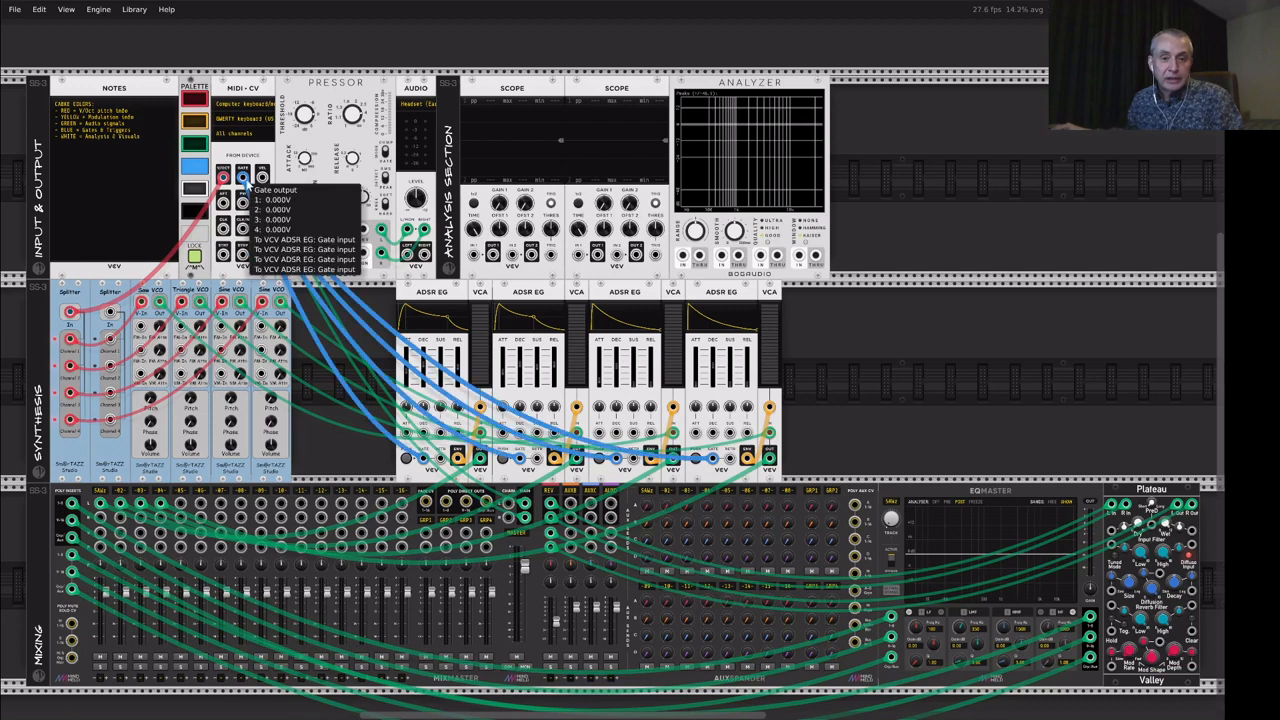
drag(243, 180, 111, 427)
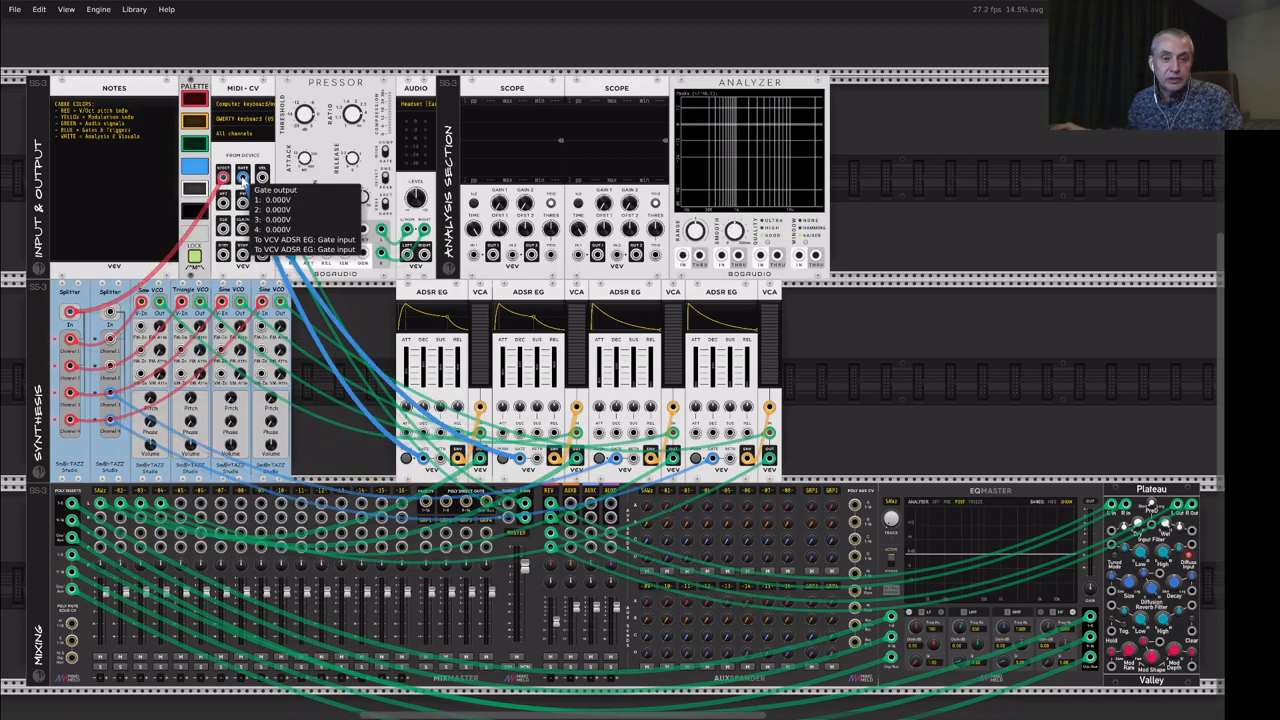
drag(243, 180, 111, 366)
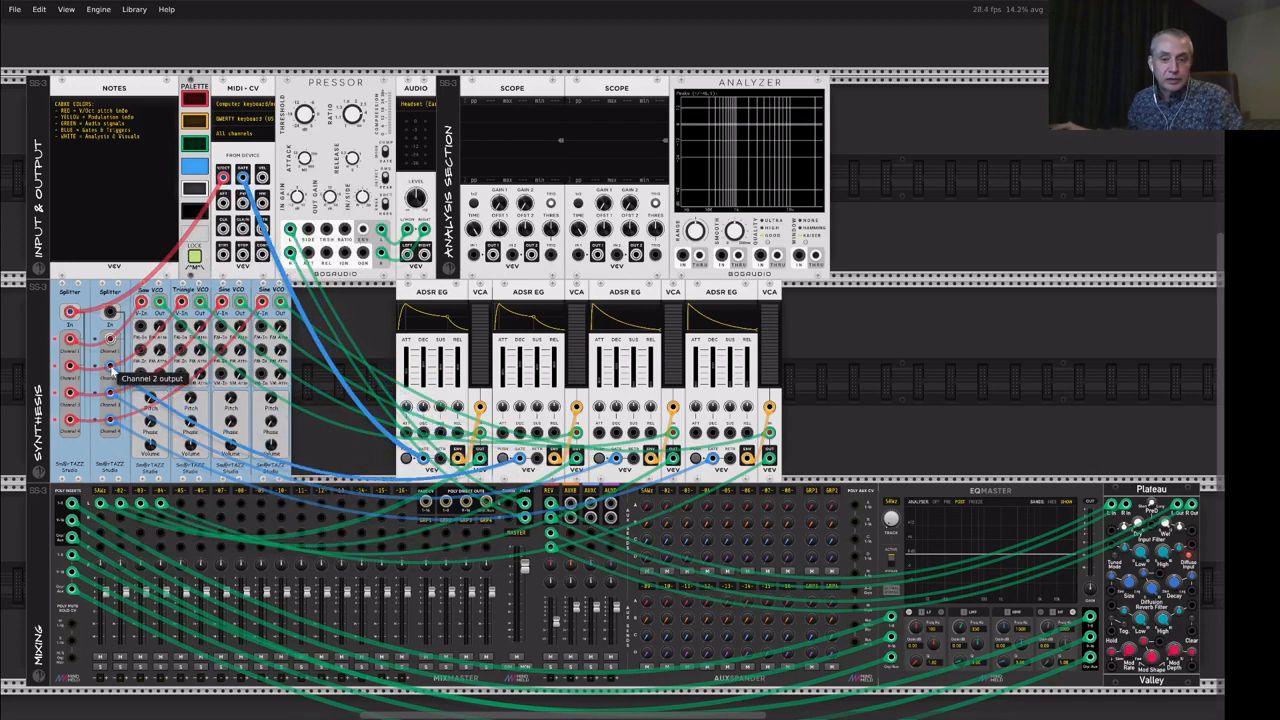
drag(243, 179, 110, 340)
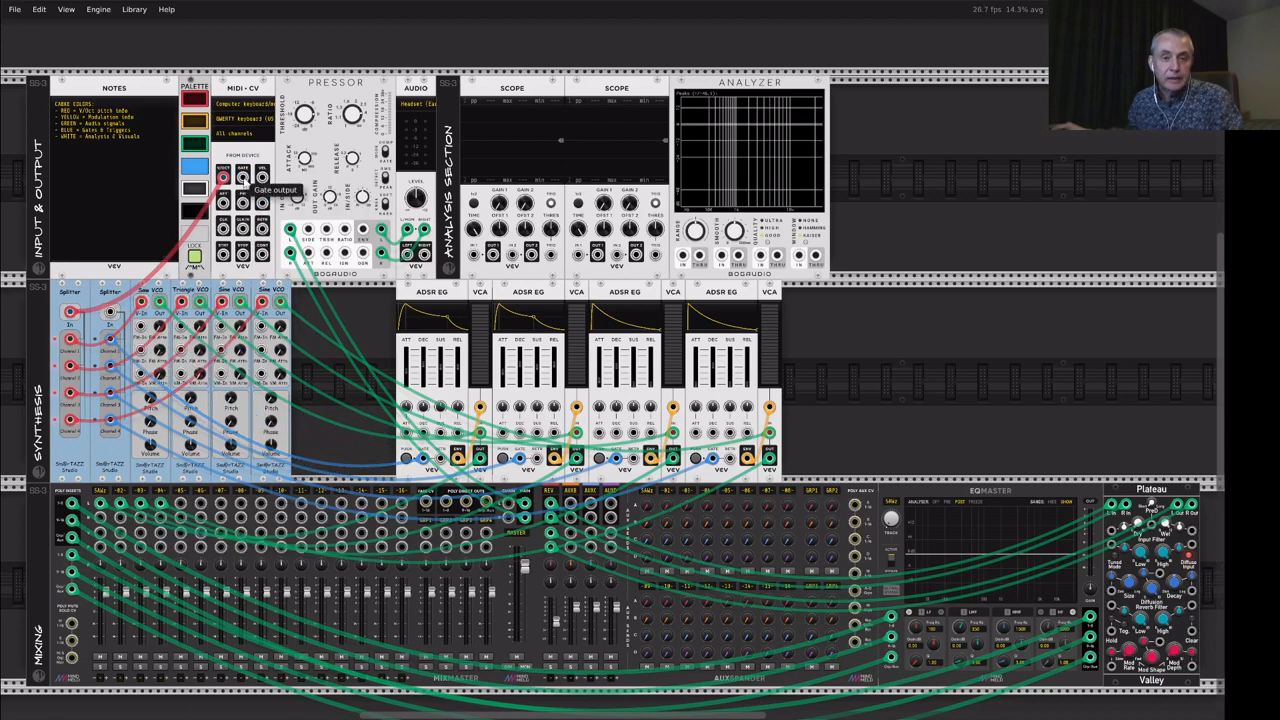
Step: Connect the MIDI-CV gate output to the second Splitter's input with a blue cable
right_click(243, 179)
click(283, 271)
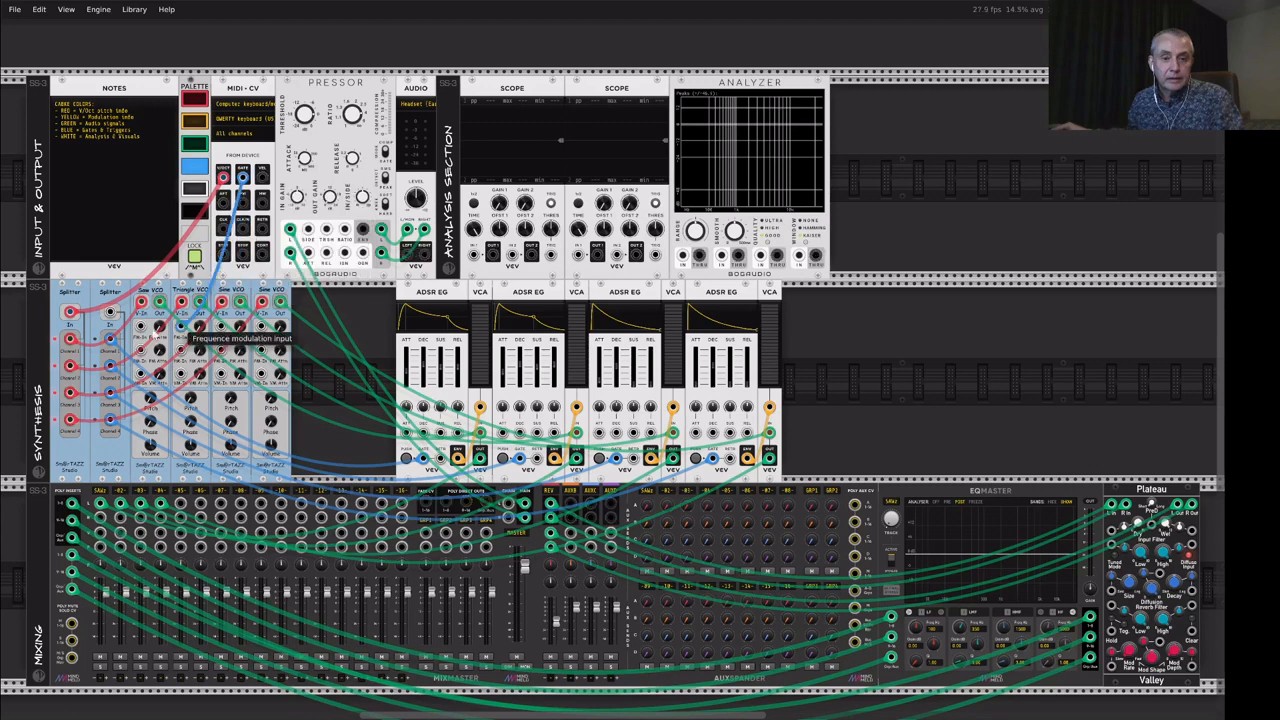
drag(182, 325, 110, 312)
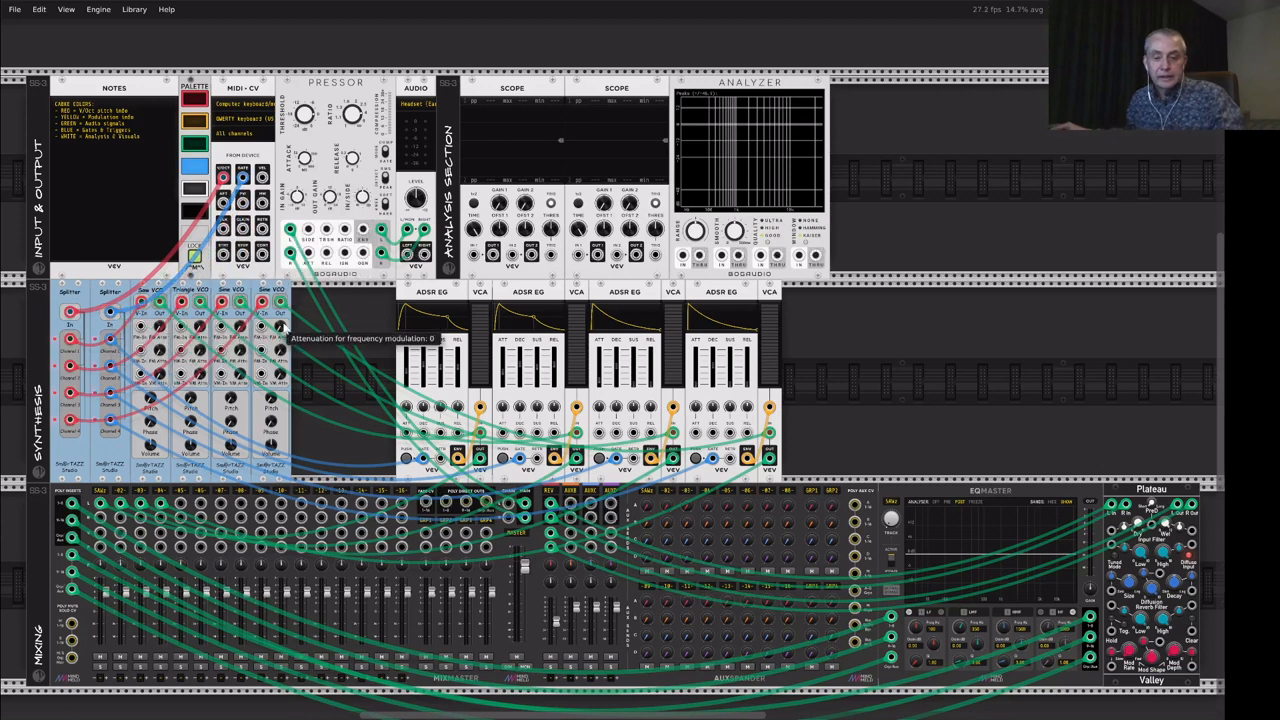
Step: Play repeated and varied notes to check how the split gates trigger the individual voices
key(z)
key(z)
key(z)
key(z)
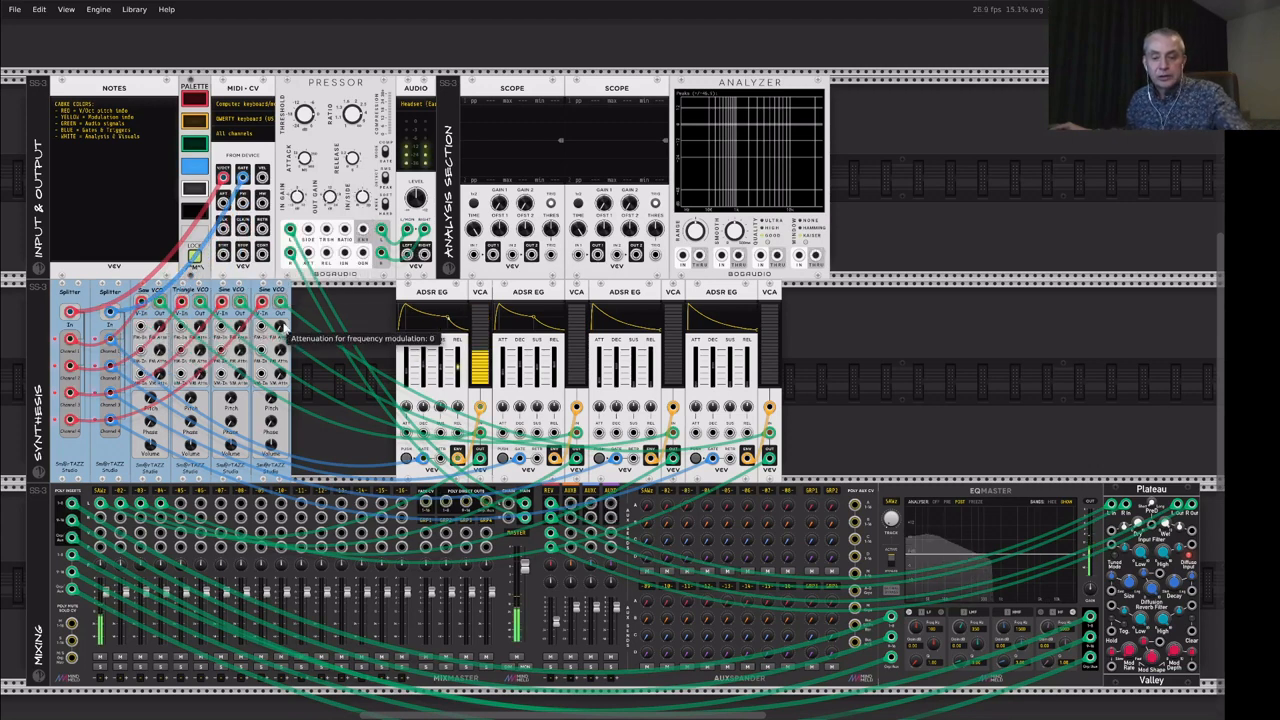
key(b)
key(n)
key(m)
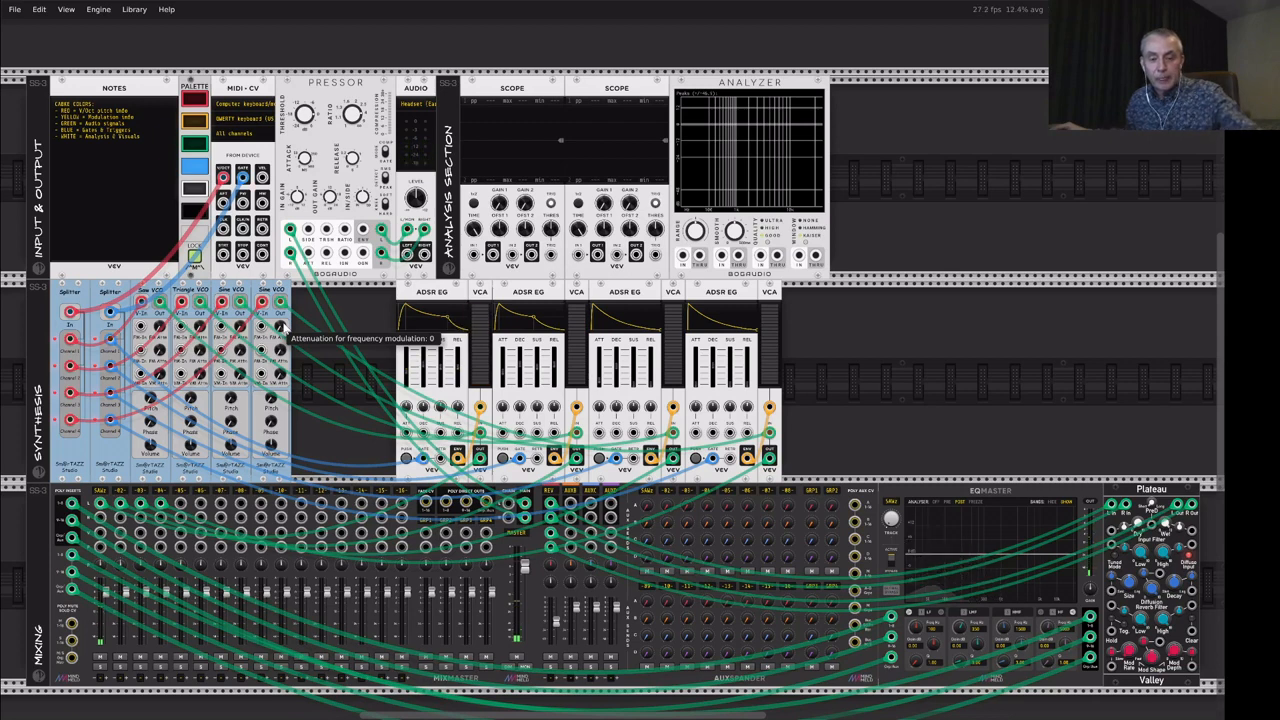
key(z)
key(z)
key(z)
key(c)
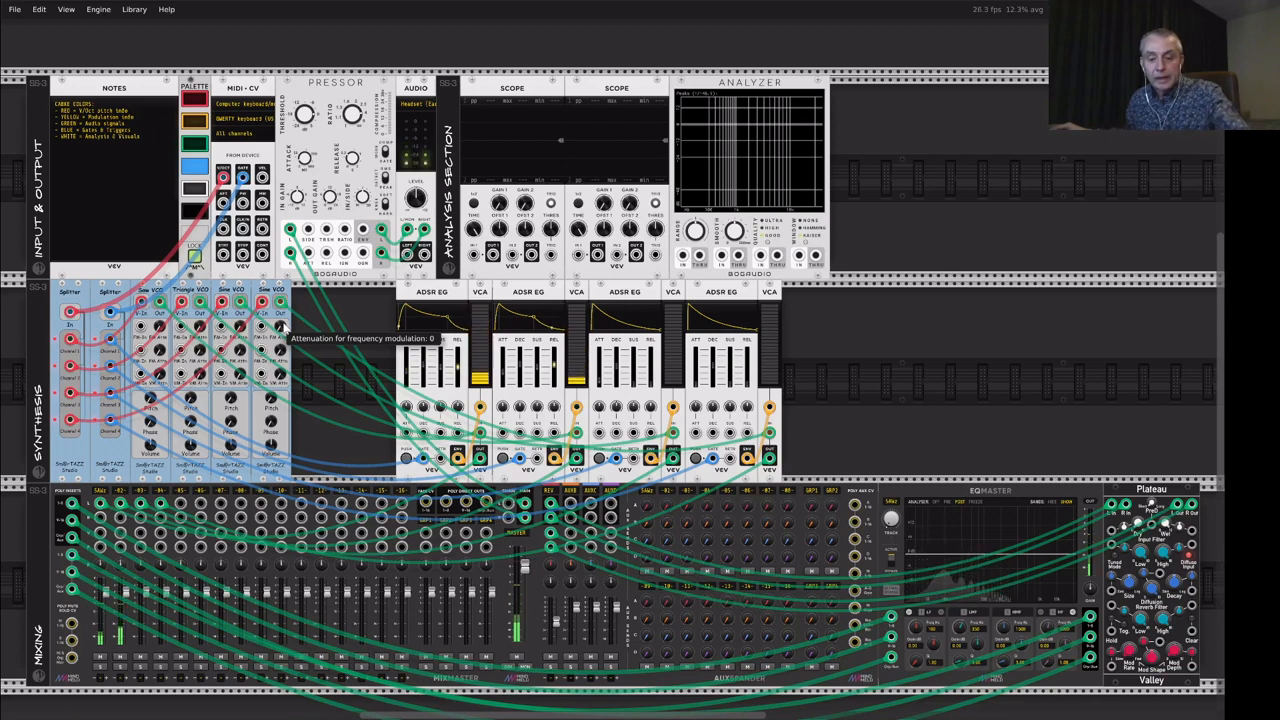
key(z)
key(z)
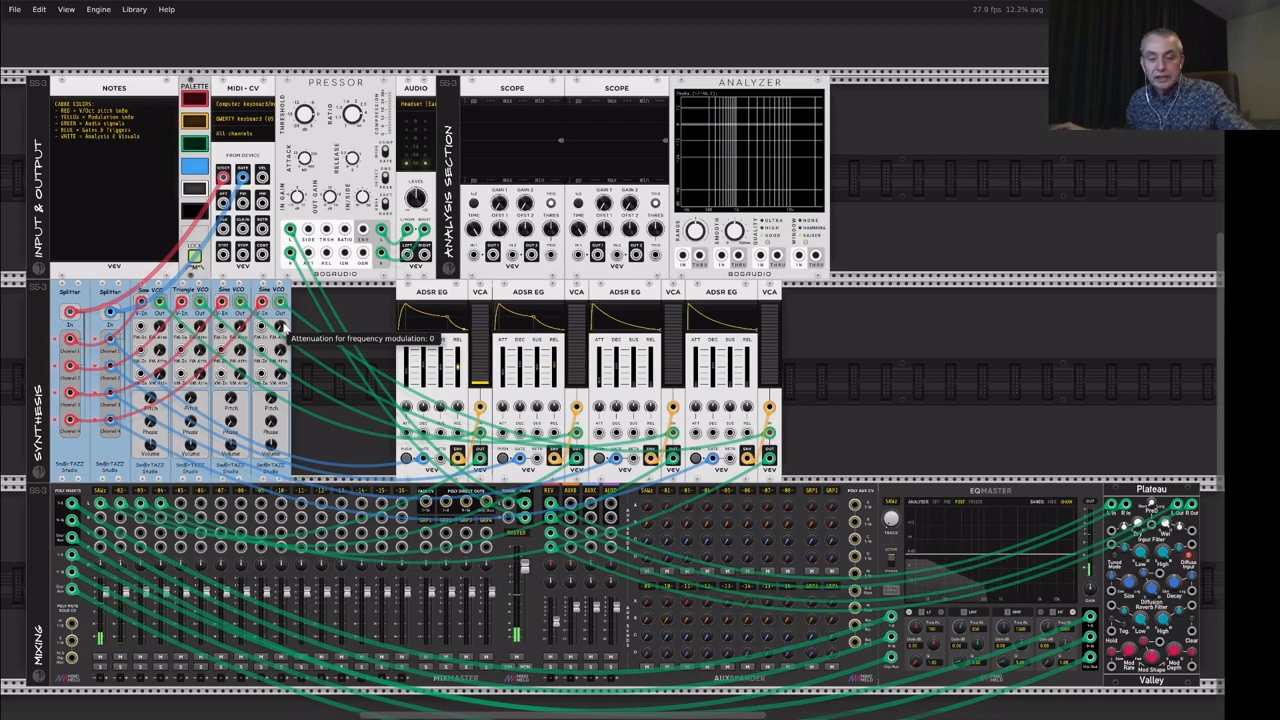
key(z)
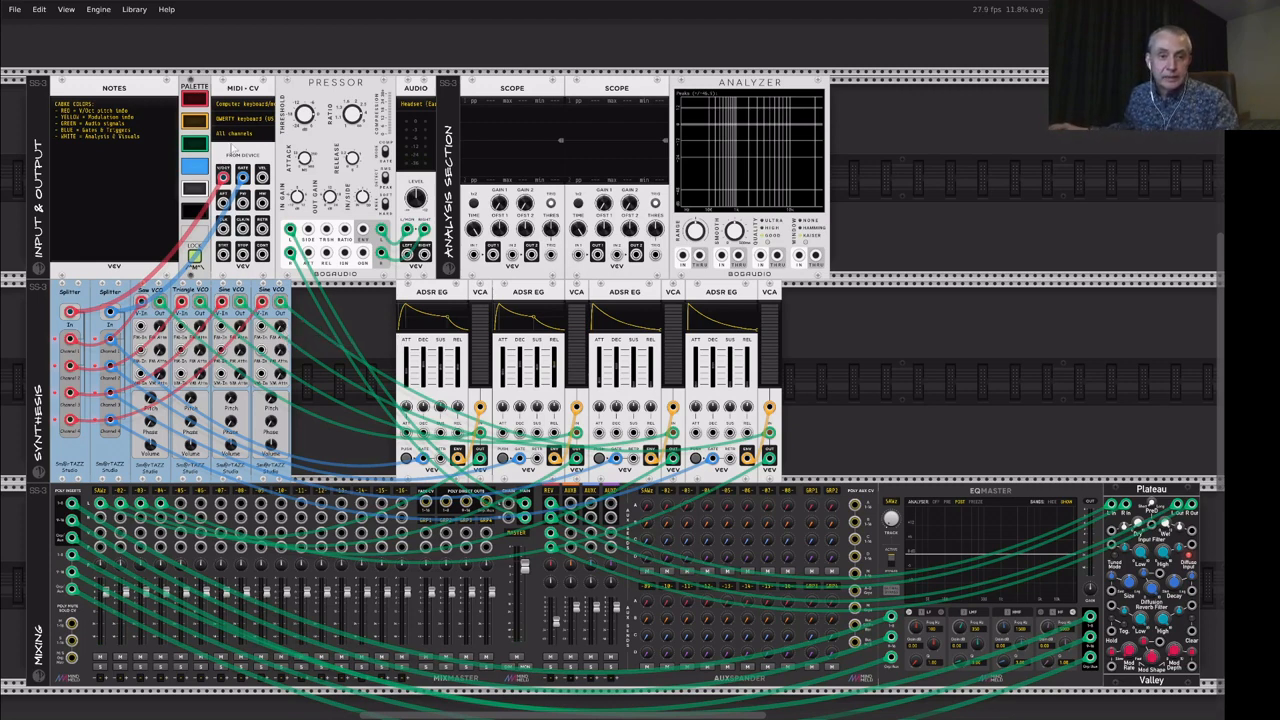
Step: Set the MIDI-CV module's polyphony mode to Rotate
click(235, 113)
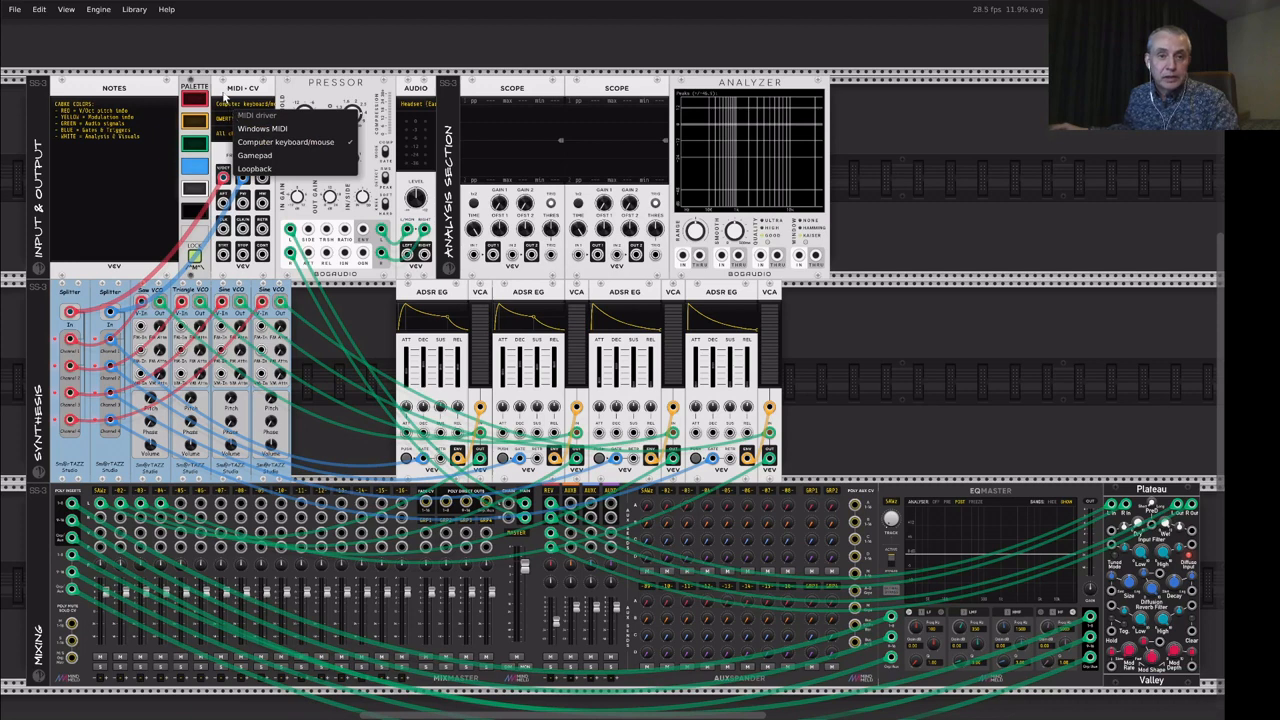
click(228, 100)
right_click(227, 88)
mouse_move(300, 292)
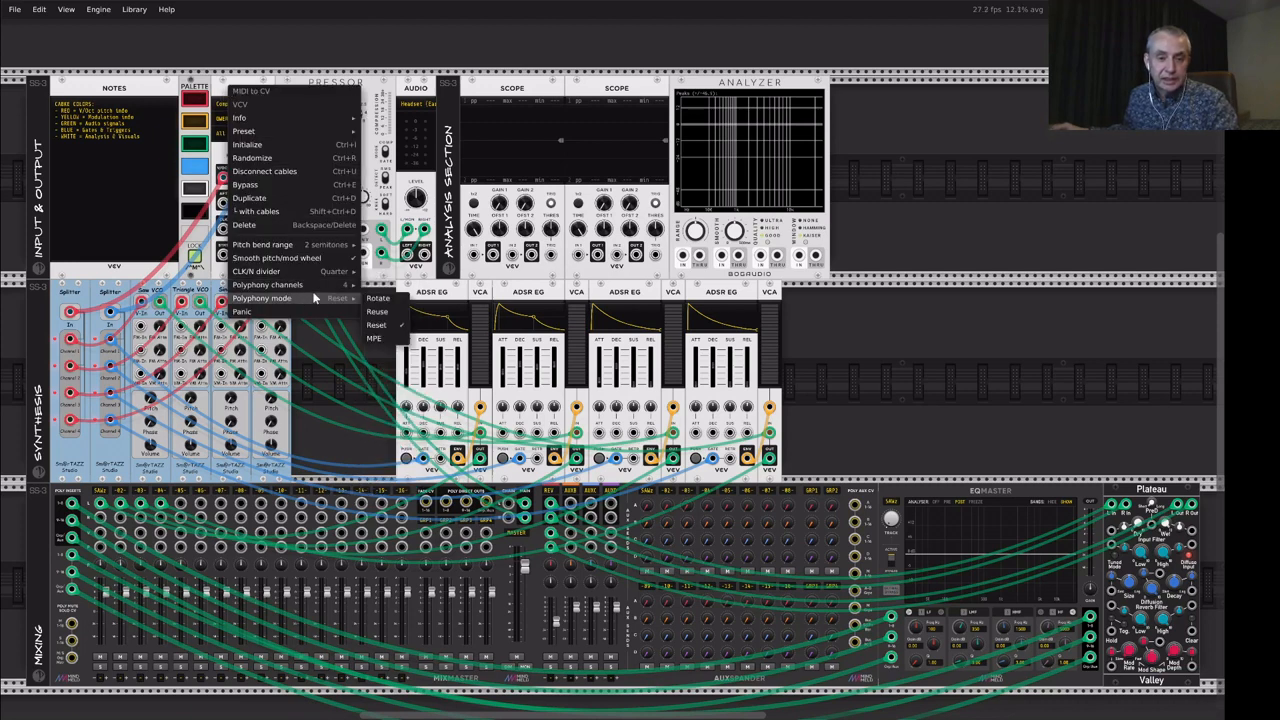
click(379, 301)
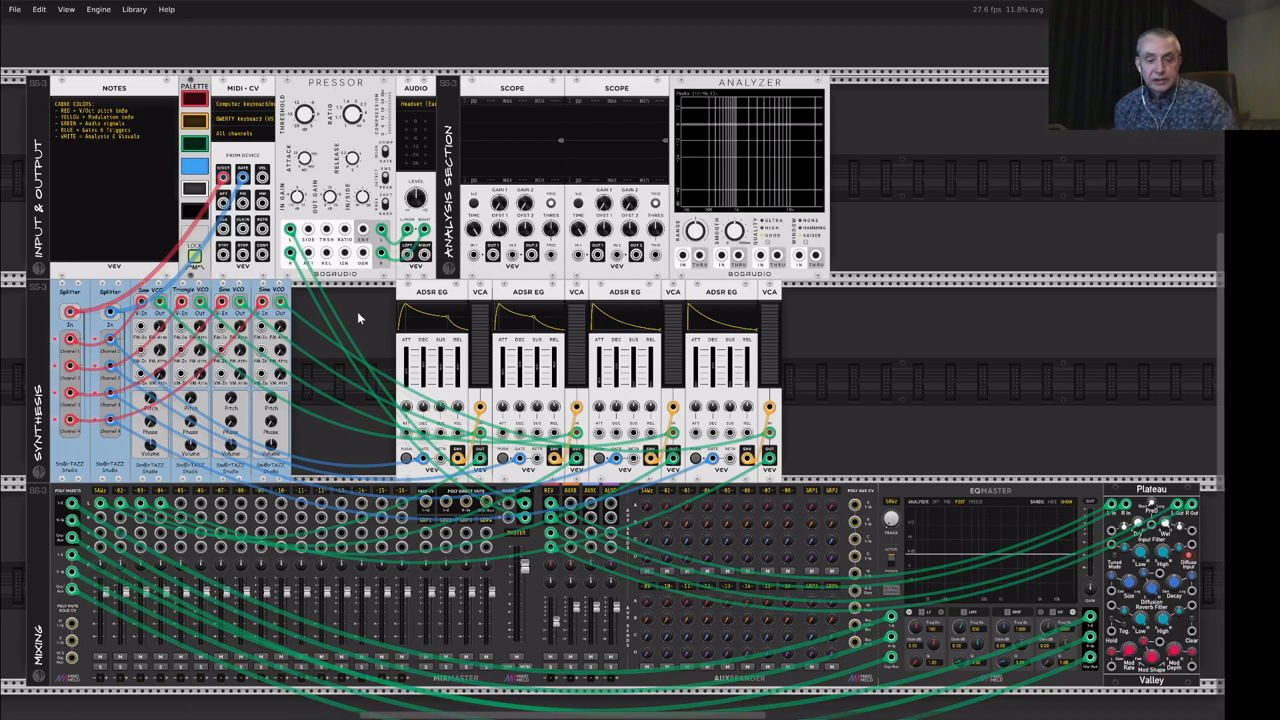
Step: Play the same note repeatedly to check that each press triggers the next of the four voices in rotation
key(z)
key(z)
key(z)
key(z)
key(z)
key(z)
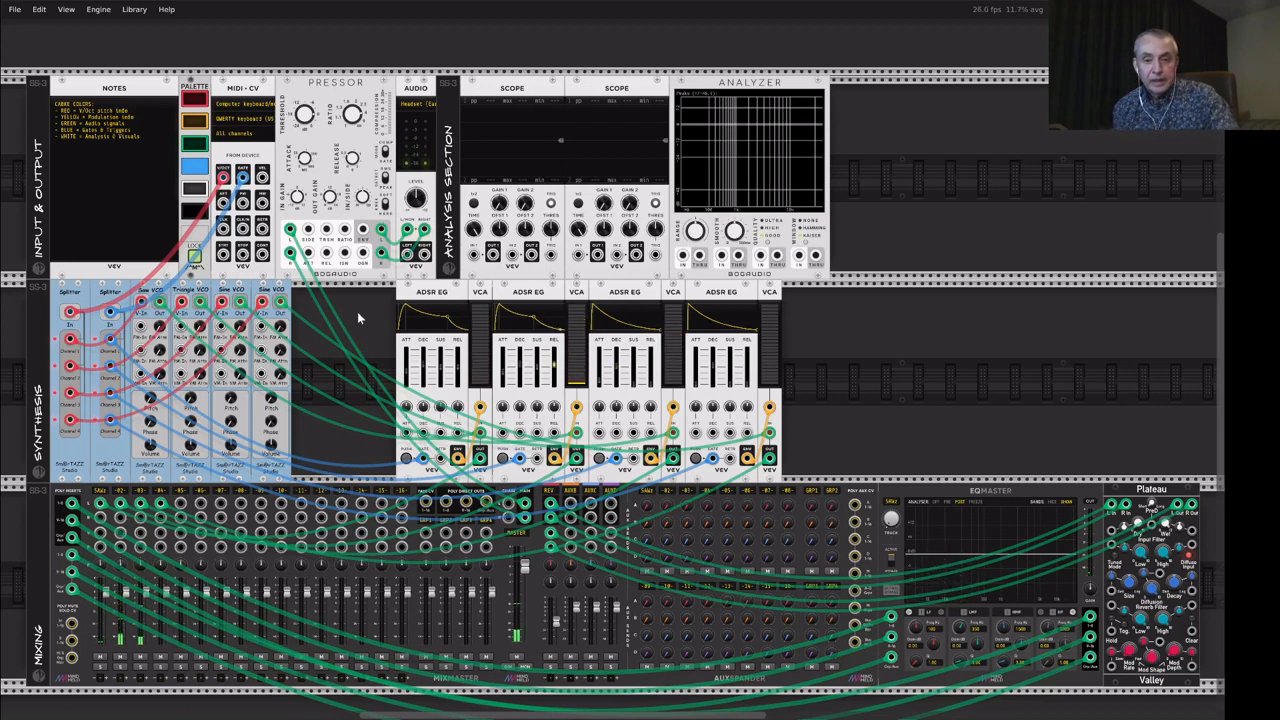
key(z)
key(z)
key(z)
key(z)
key(z)
key(z)
key(z)
key(z)
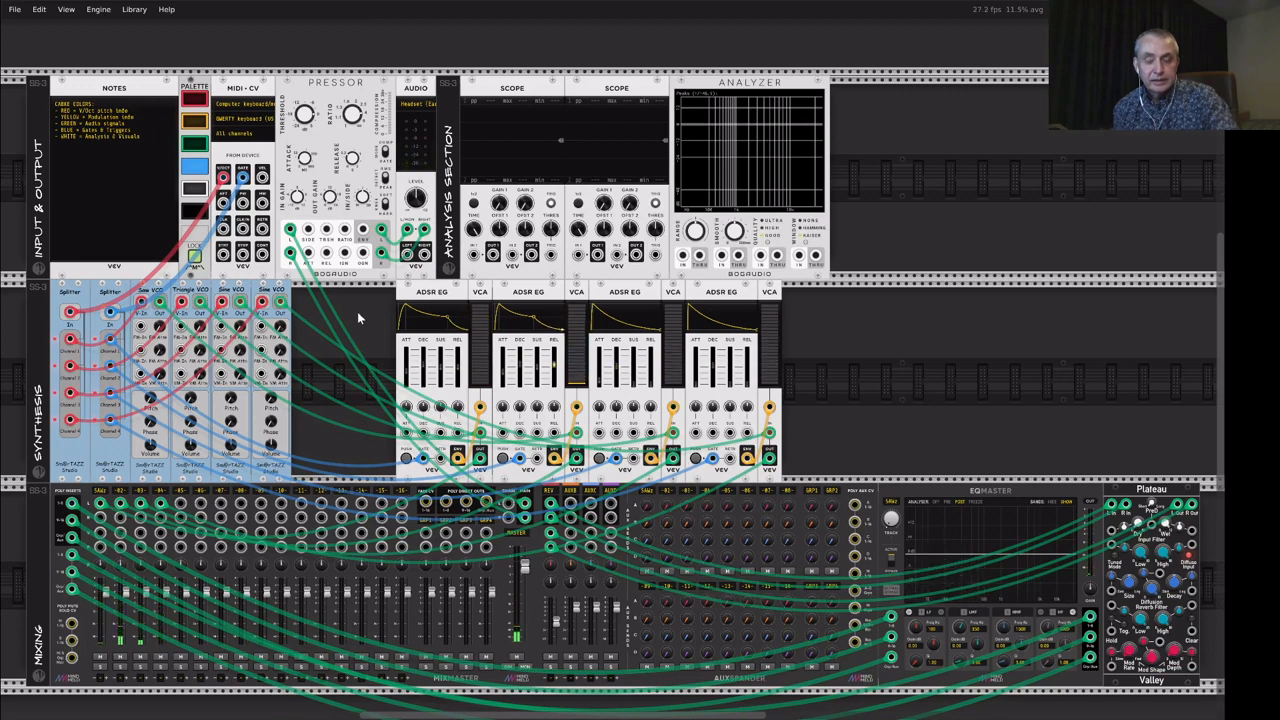
key(z)
key(z)
key(z)
key(z)
key(z)
key(z)
key(z)
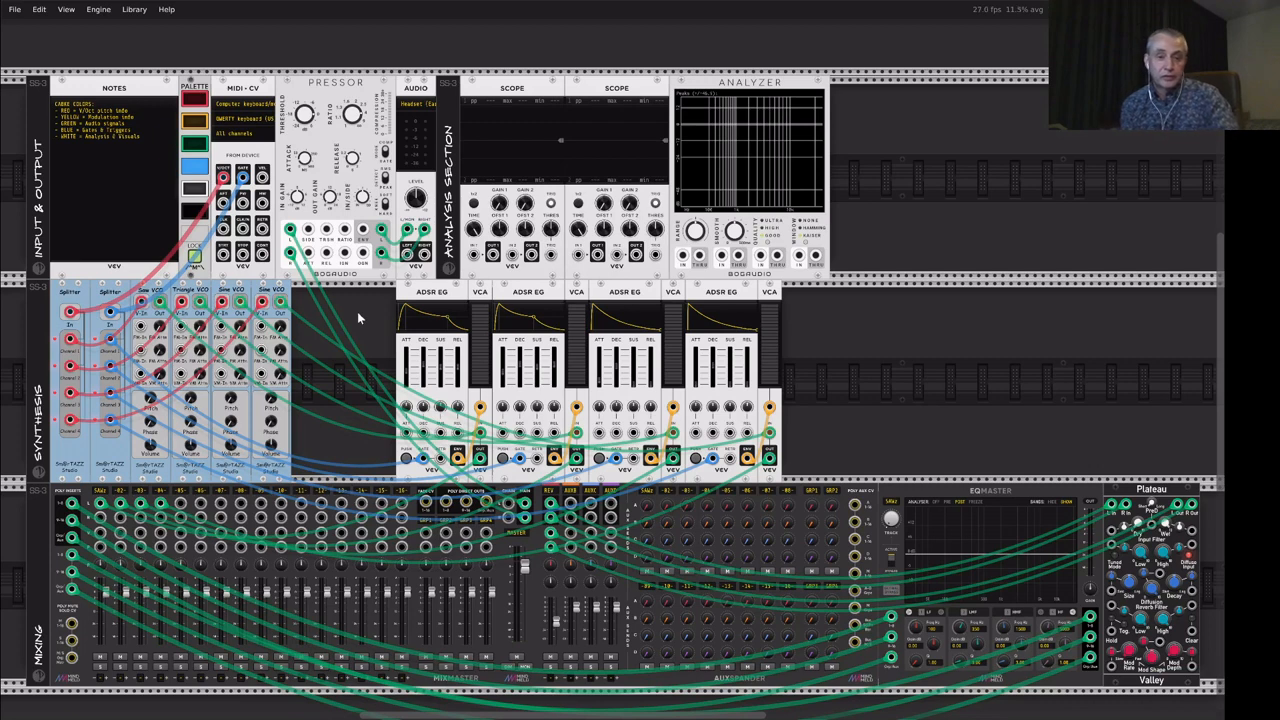
key(z)
key(z)
key(z)
key(z)
key(z)
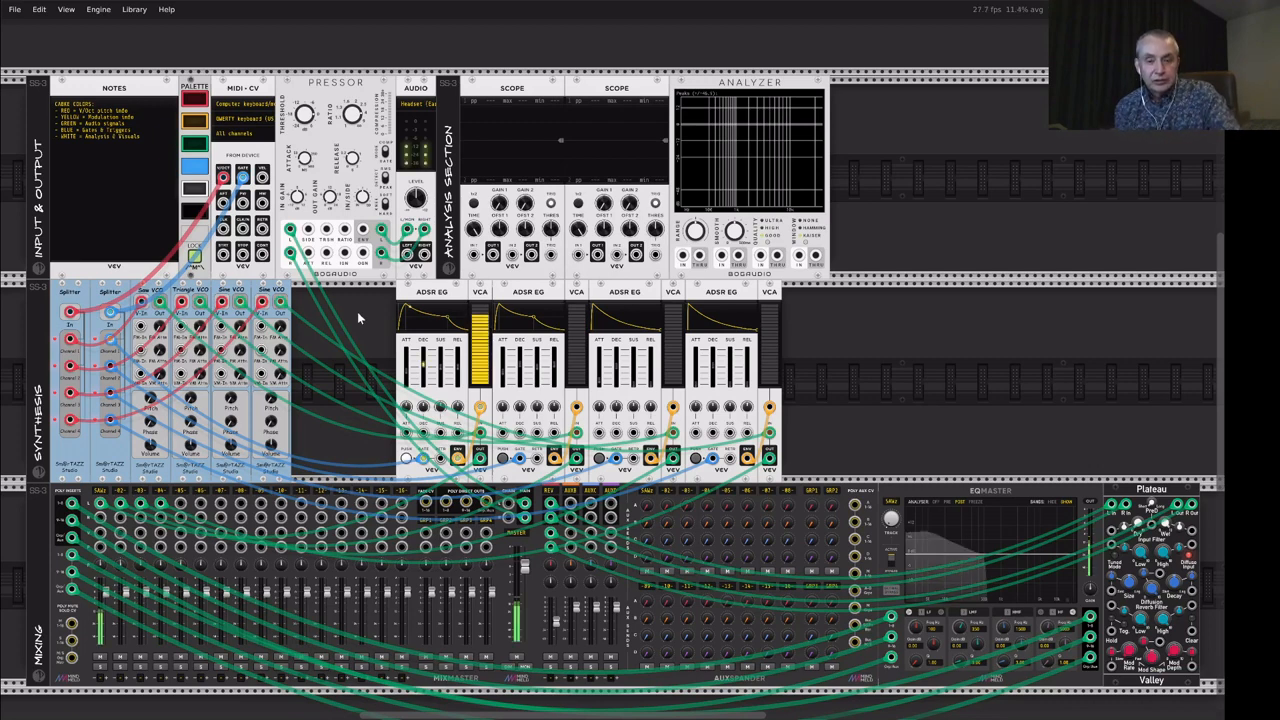
key(z)
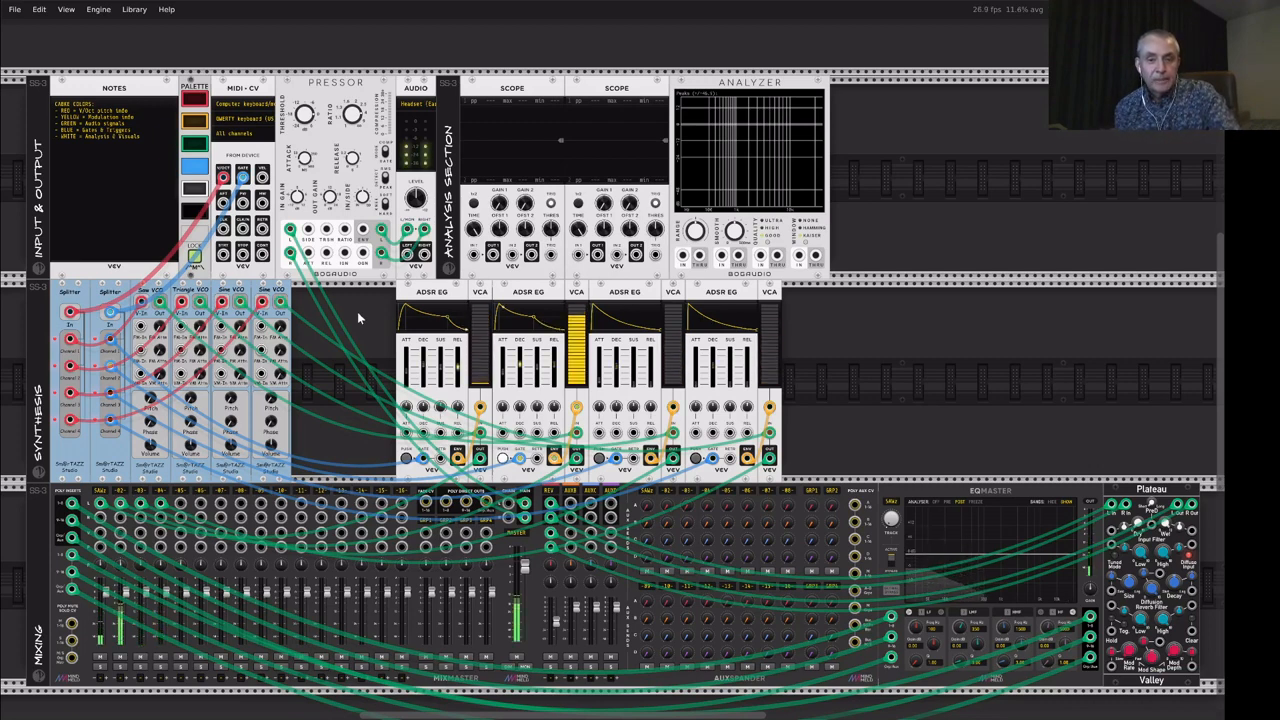
Step: Keep repeating a single note at varied pace to listen to how the Rotate mode cycles through the differently shaped envelopes
key(z)
key(z)
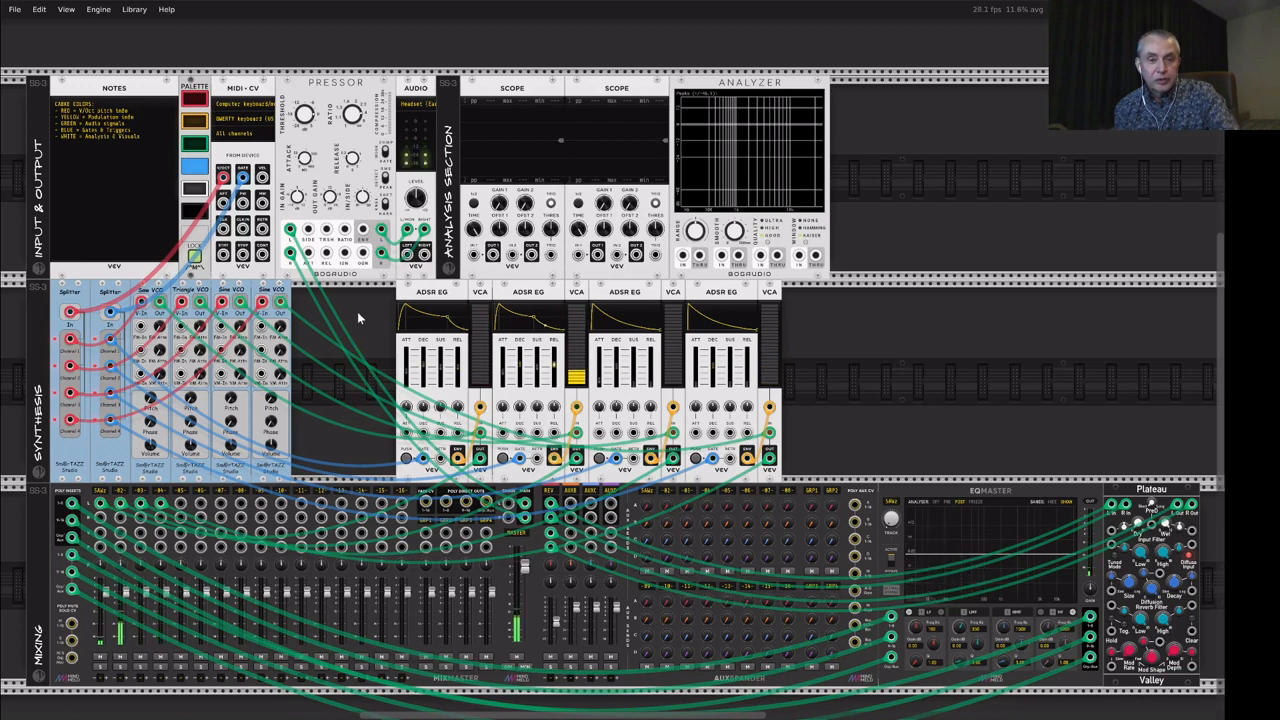
key(z)
key(z)
key(z)
key(z)
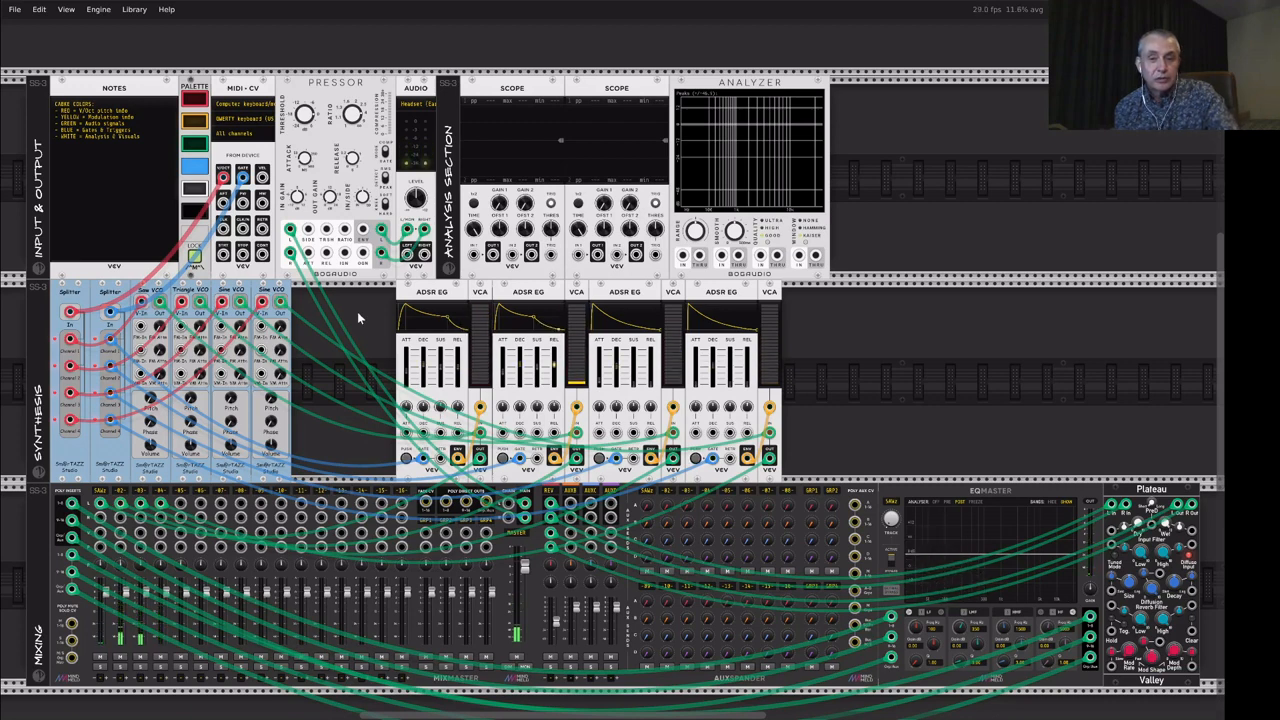
key(z)
key(z)
key(z)
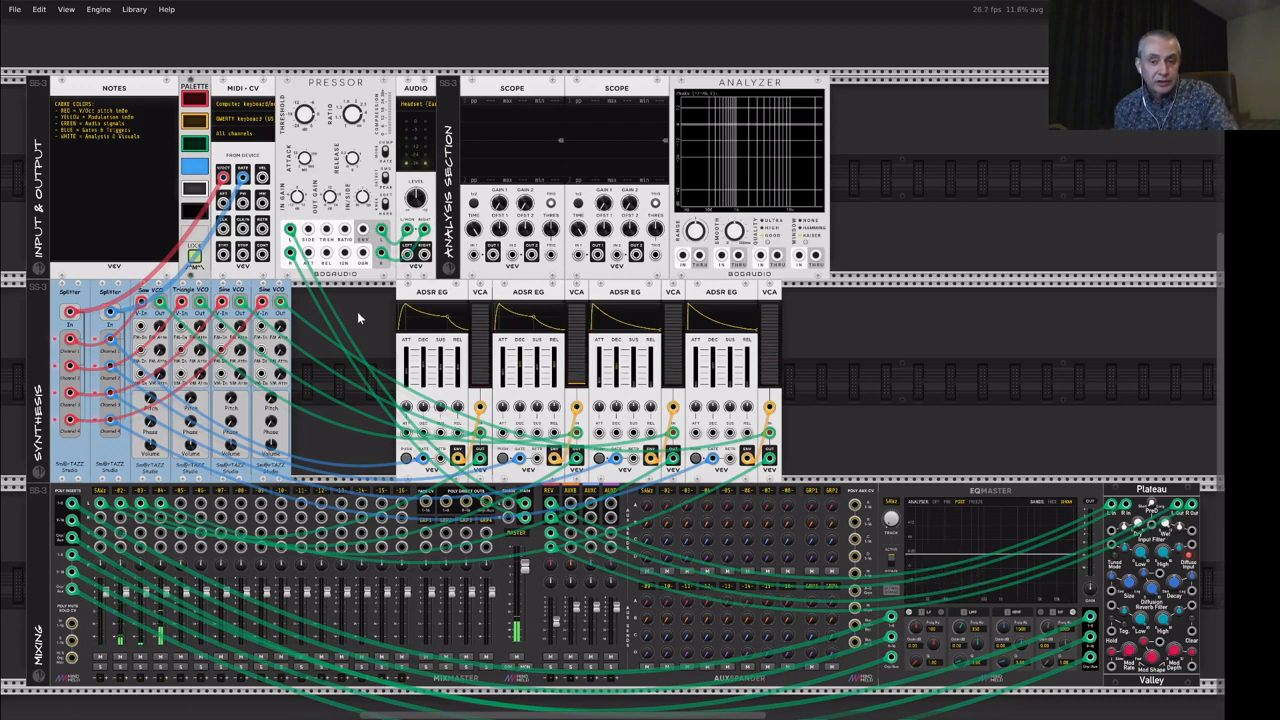
key(z)
key(z)
key(z)
key(z)
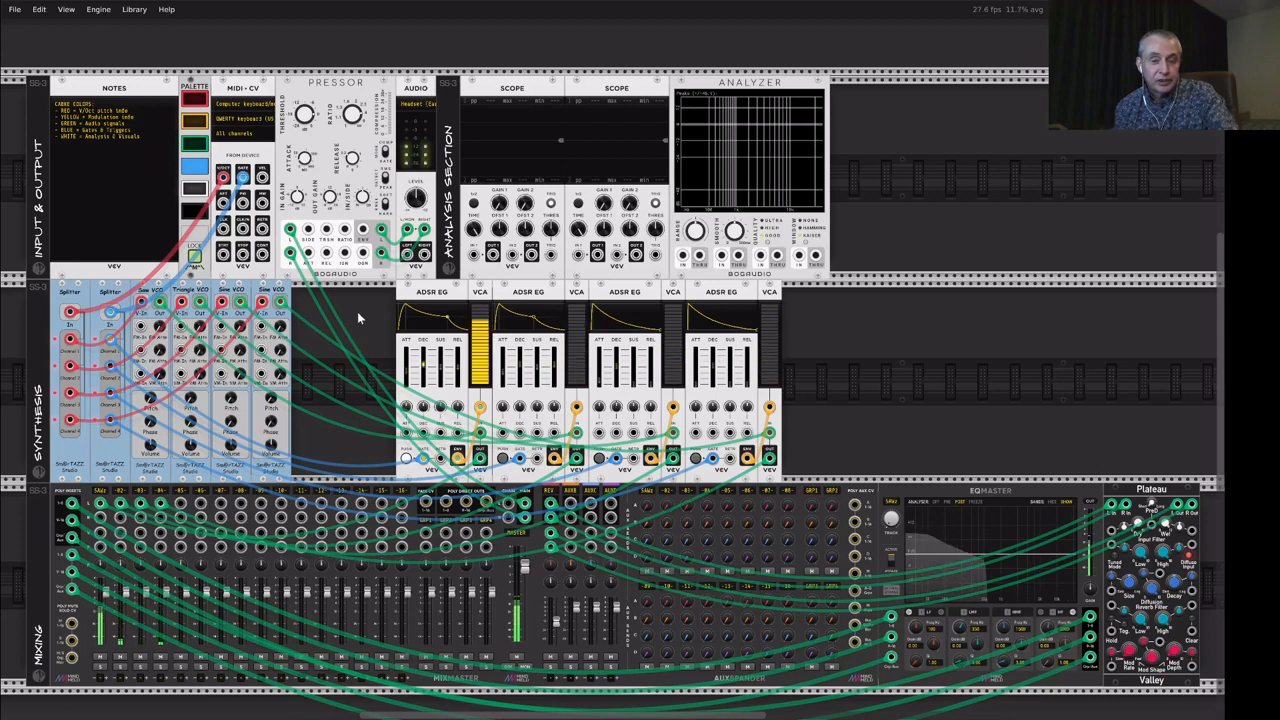
key(z)
key(z)
key(z)
key(z)
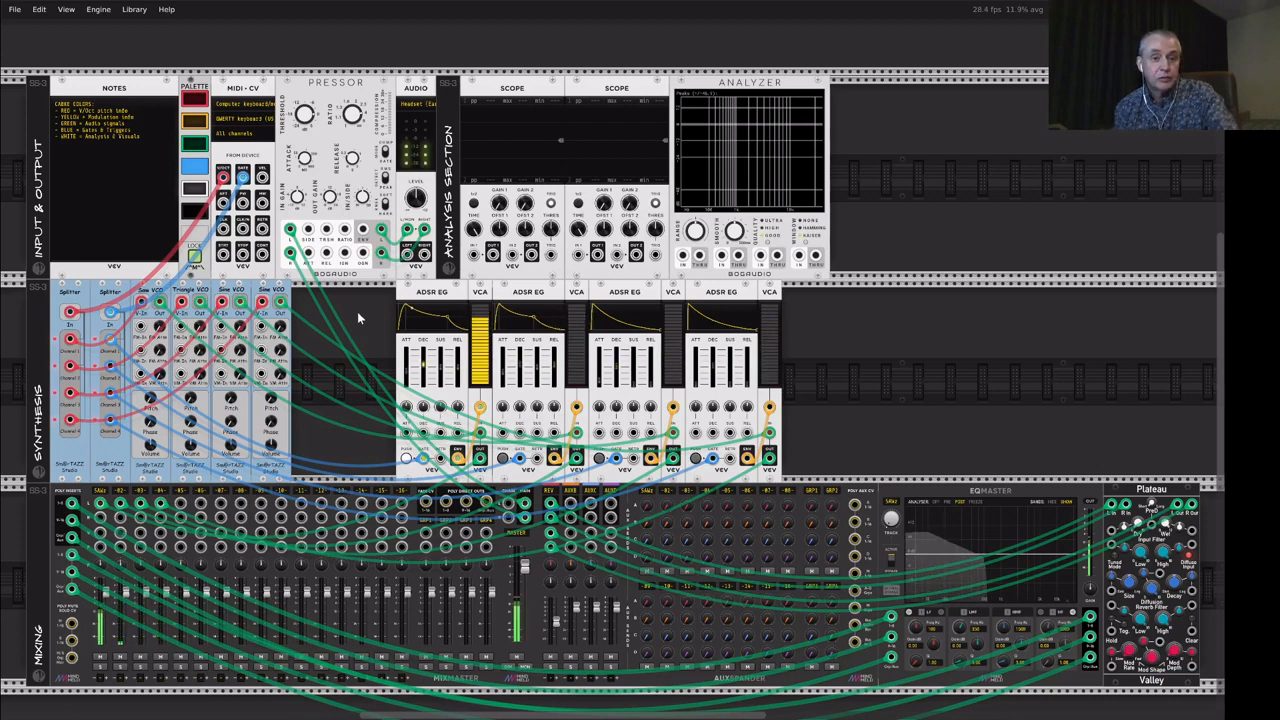
key(z)
key(z)
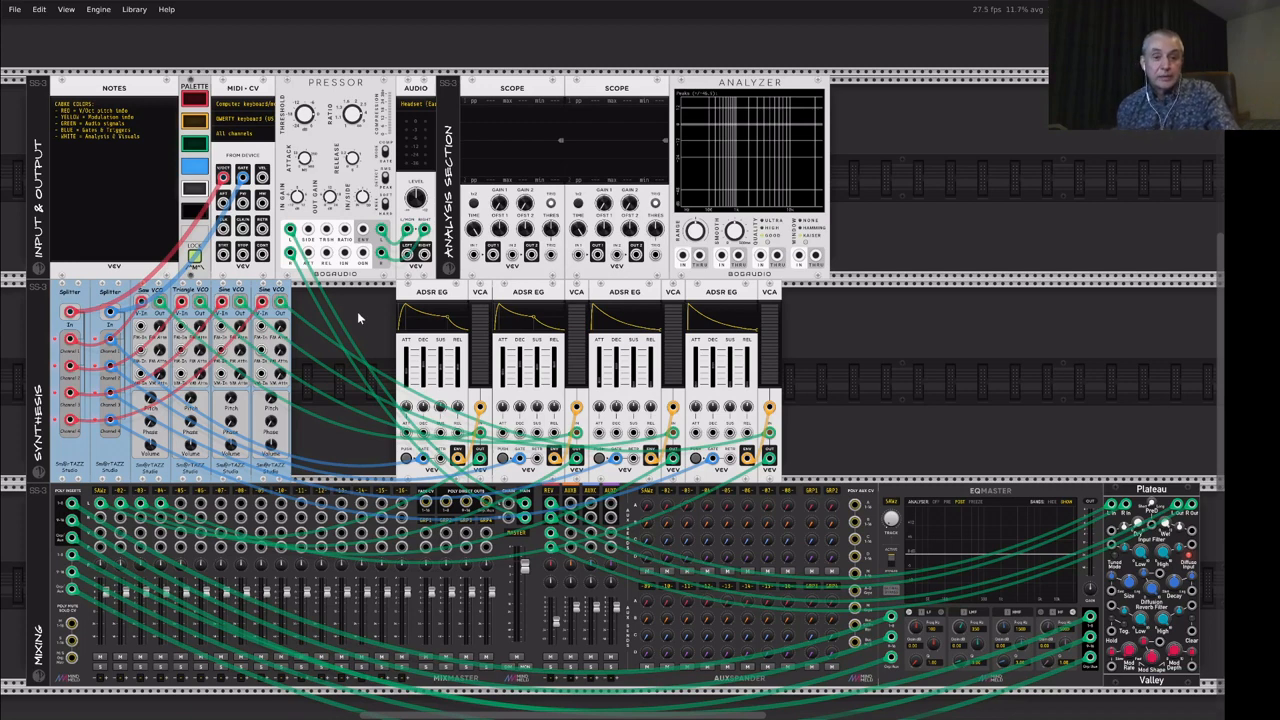
key(z)
key(z)
key(z)
key(z)
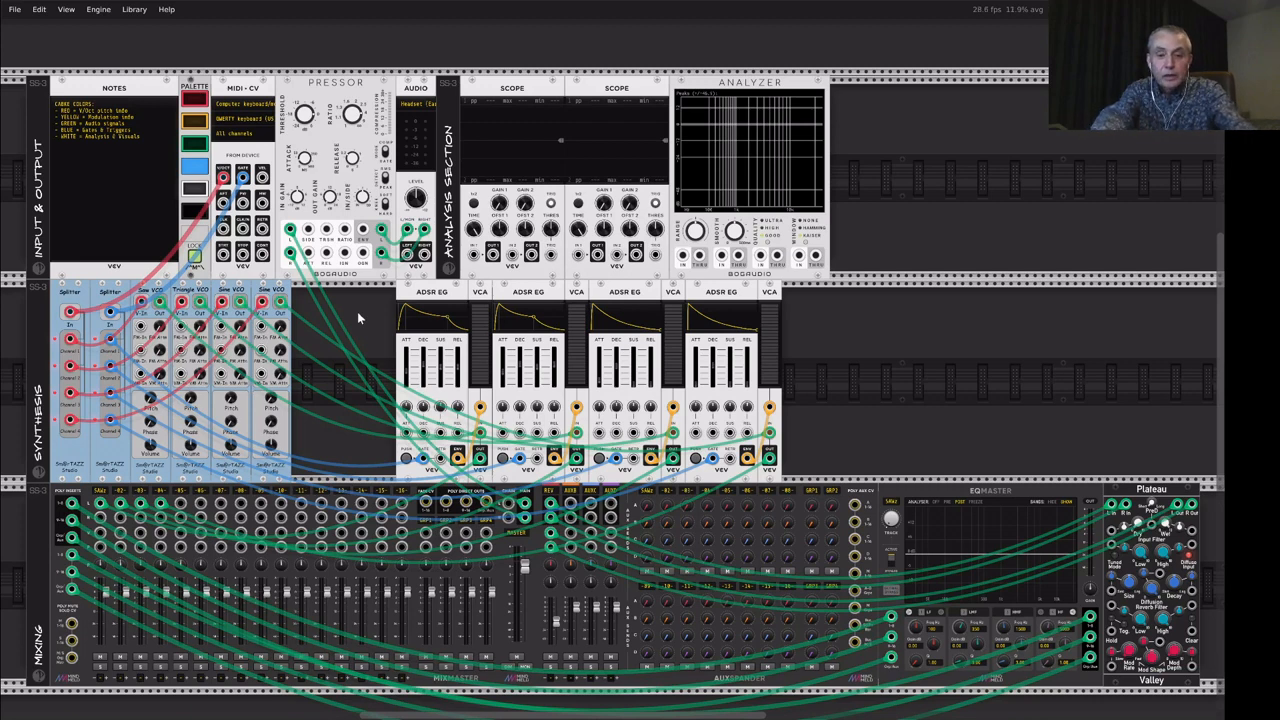
key(z)
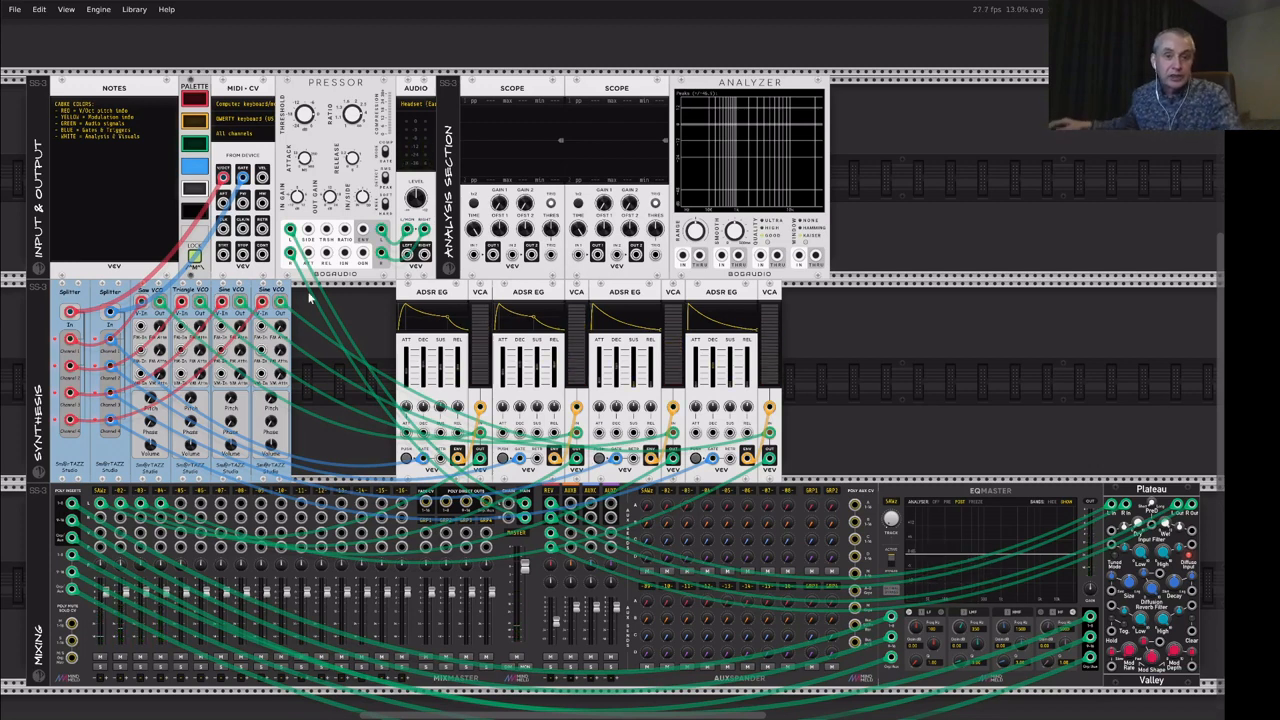
Step: Set the MIDI-CV module's polyphony mode to Reset
right_click(236, 88)
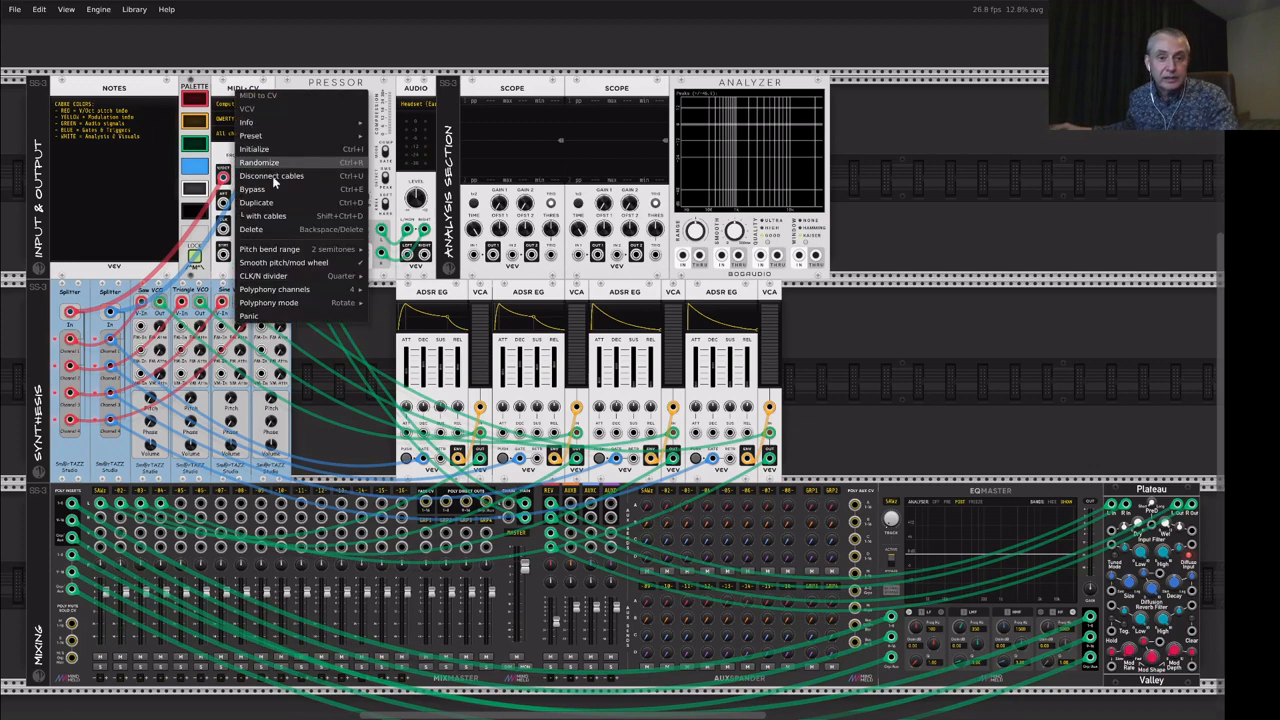
mouse_move(298, 279)
mouse_move(310, 303)
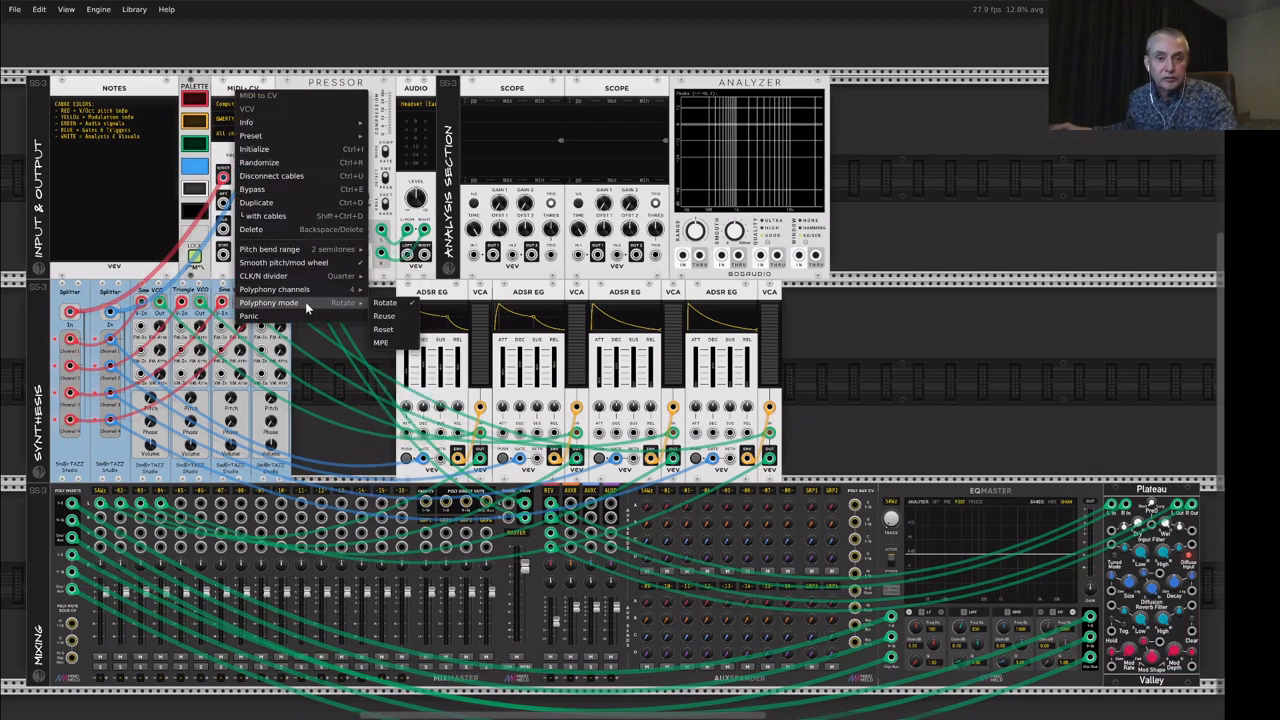
click(401, 332)
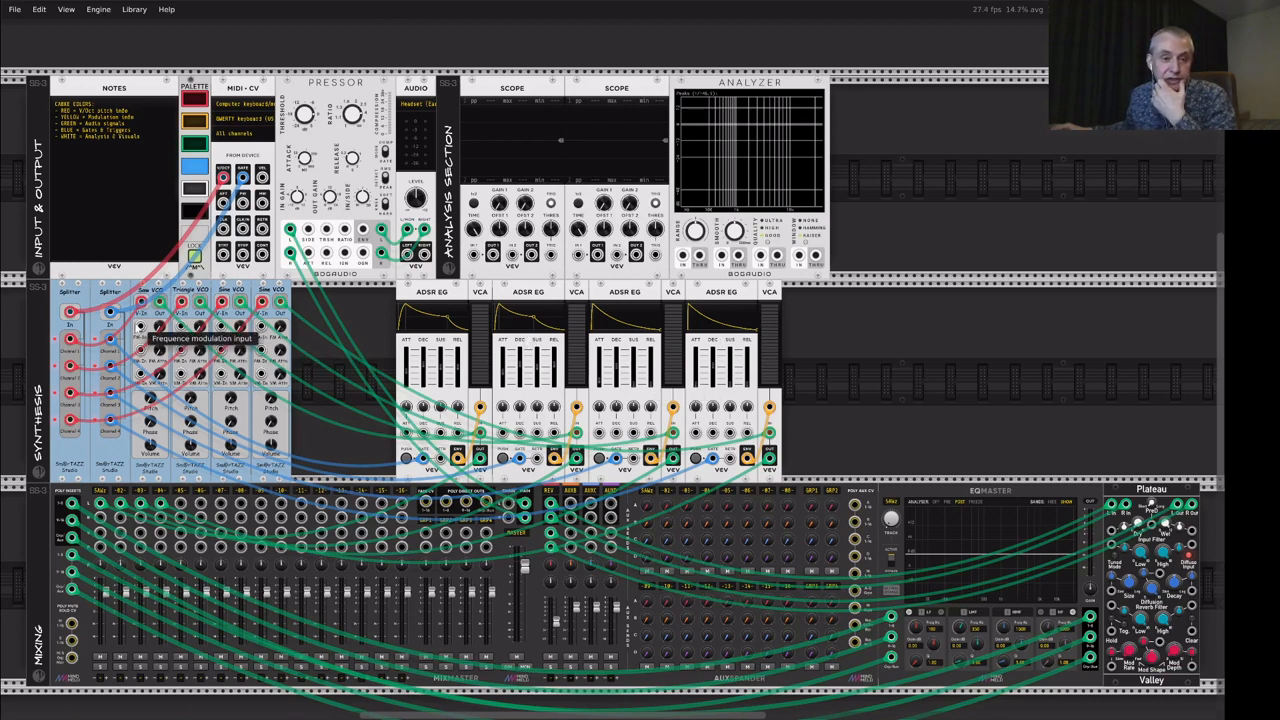
Step: Set the pitch Splitter's output sorting to Pitch Up
right_click(69, 292)
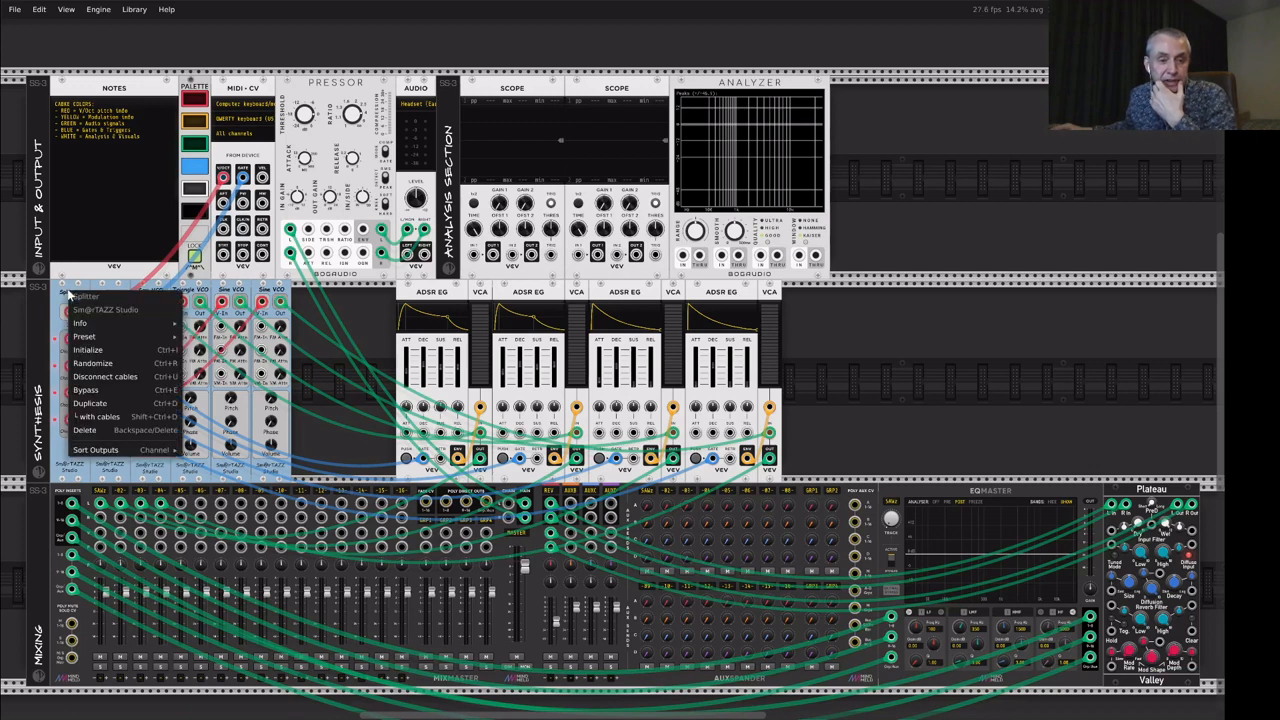
mouse_move(100, 455)
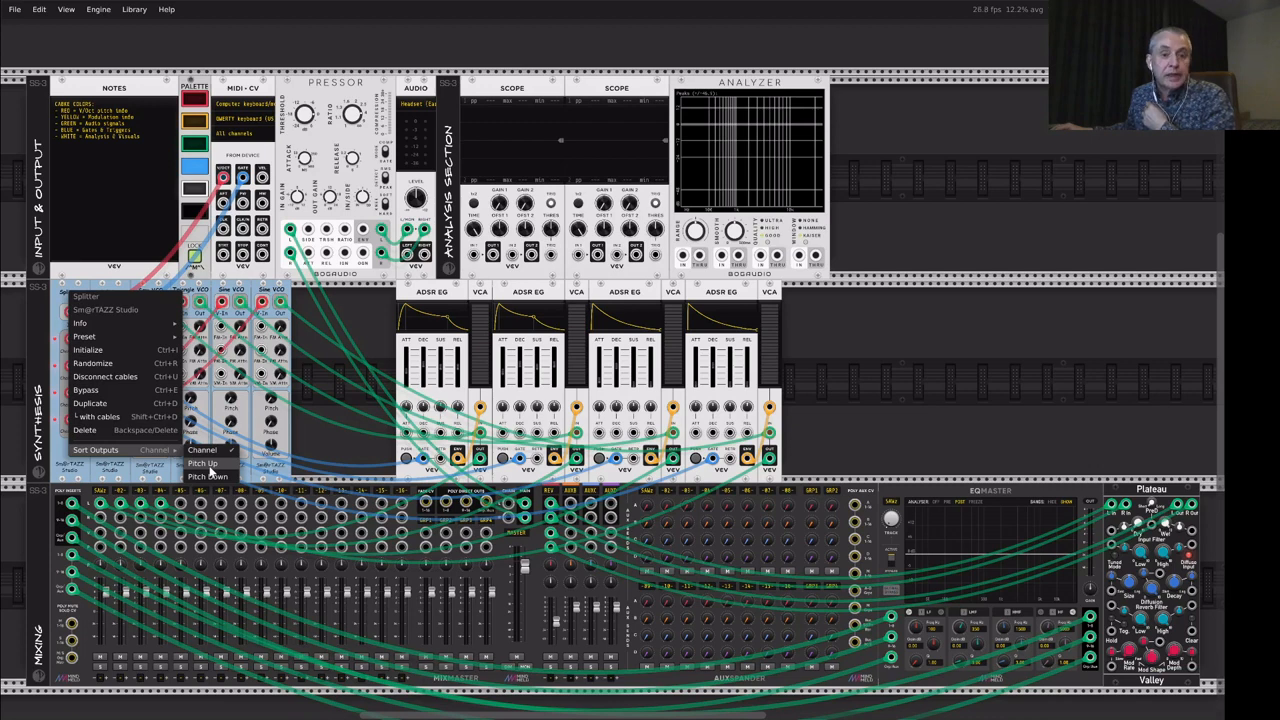
click(210, 476)
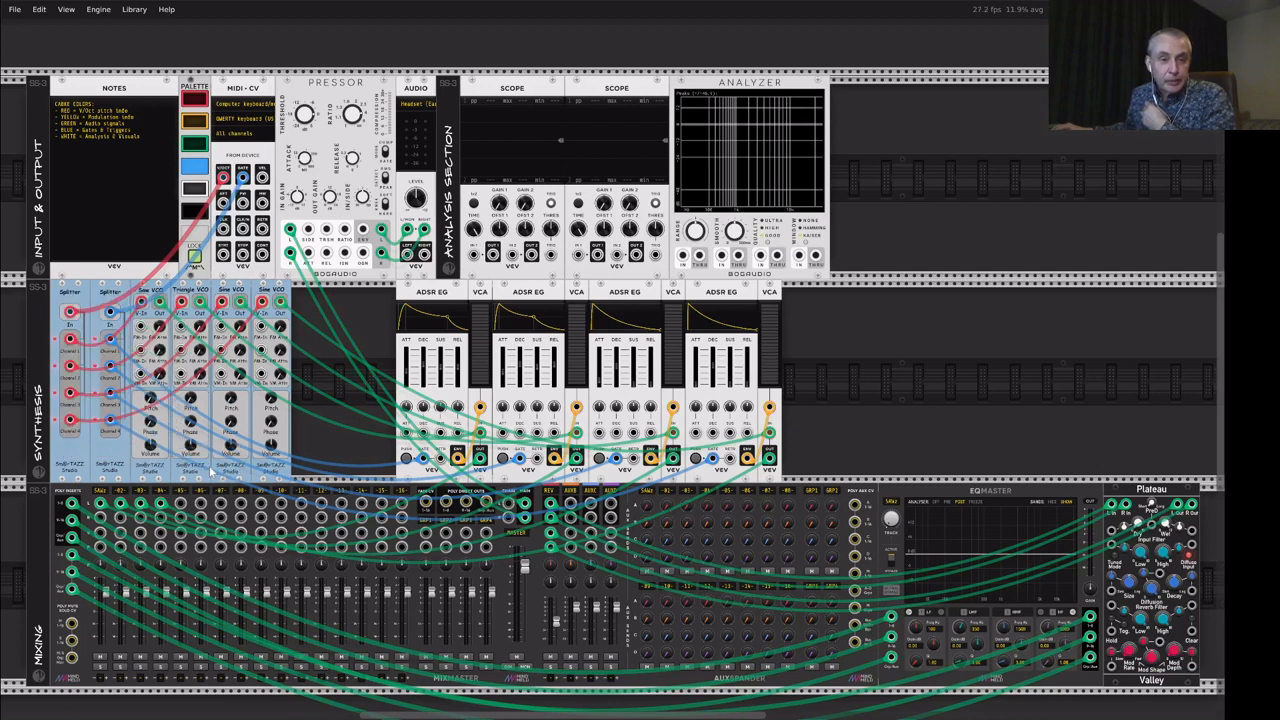
Step: Compare the voltages on the MIDI-CV pitch output with those on the pitch Splitter's four channel outputs
mouse_move(224, 181)
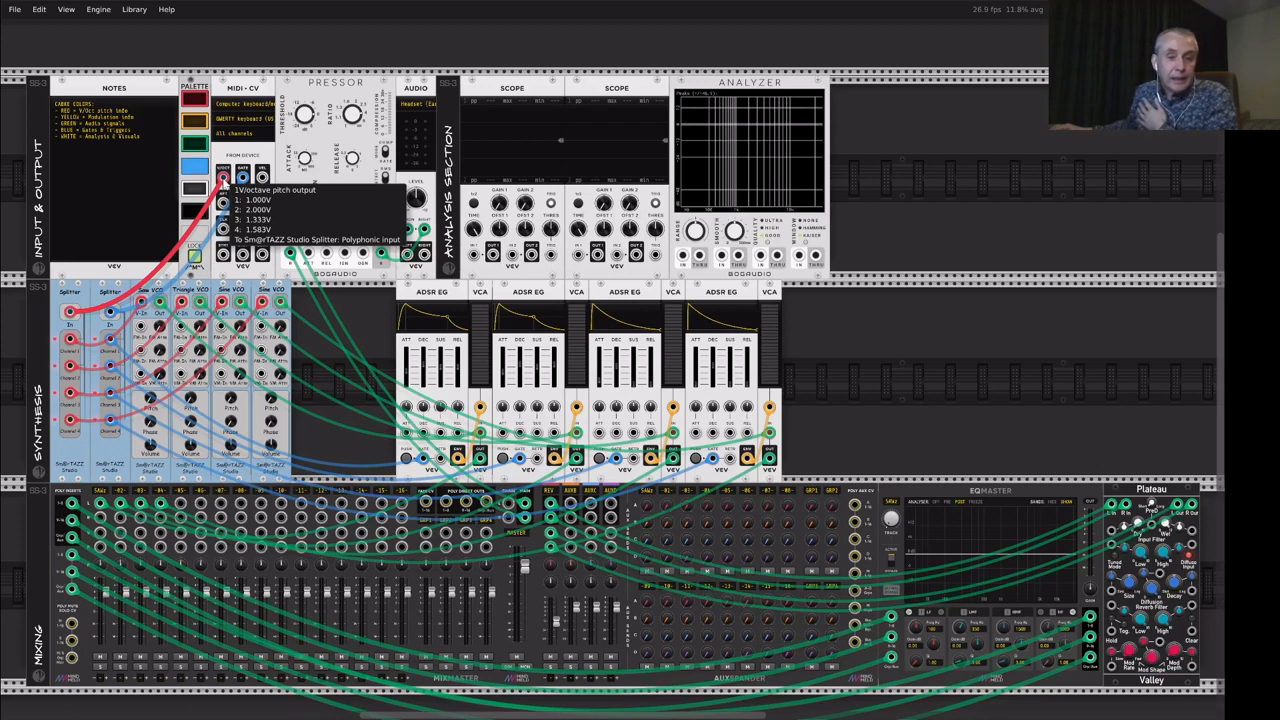
mouse_move(72, 343)
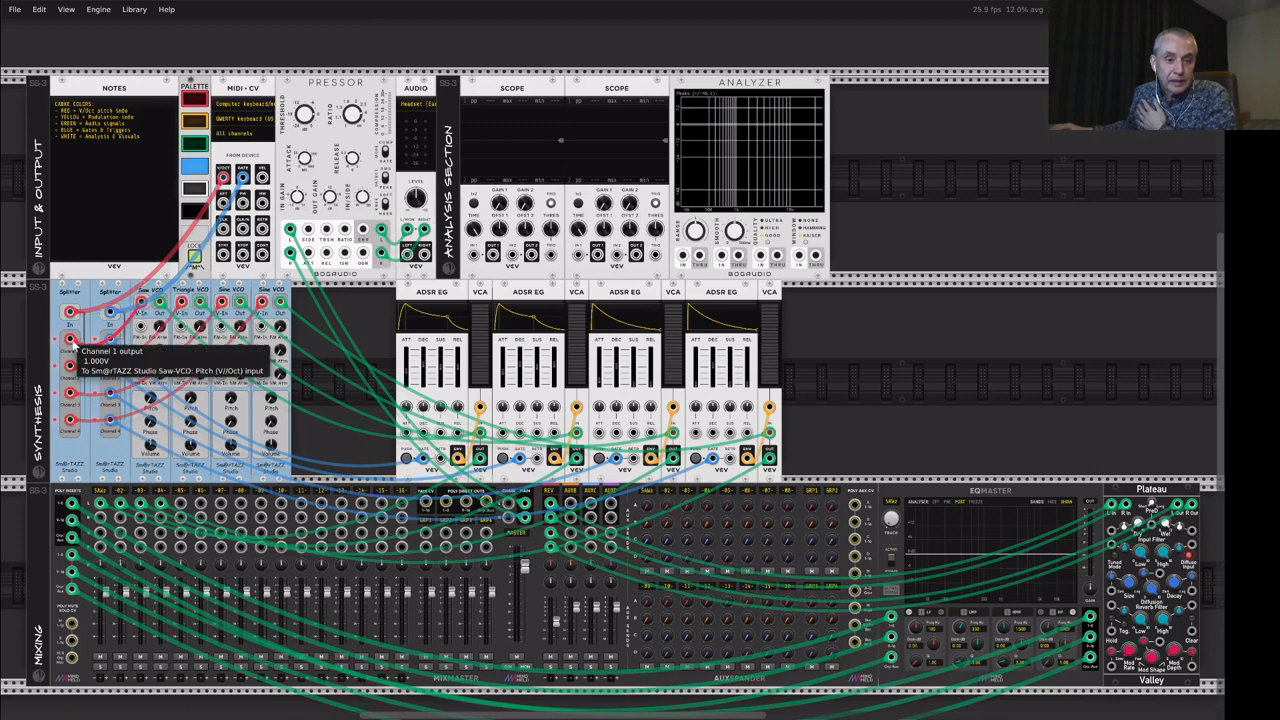
mouse_move(72, 370)
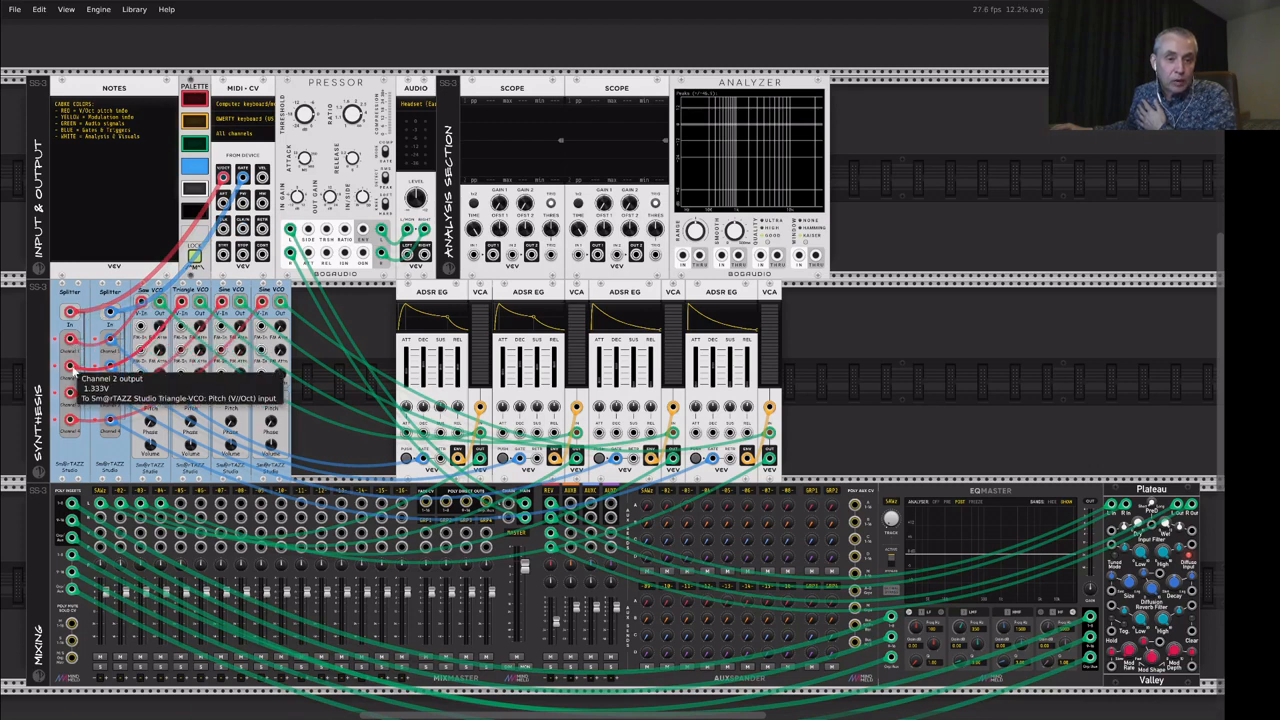
mouse_move(75, 396)
mouse_move(72, 421)
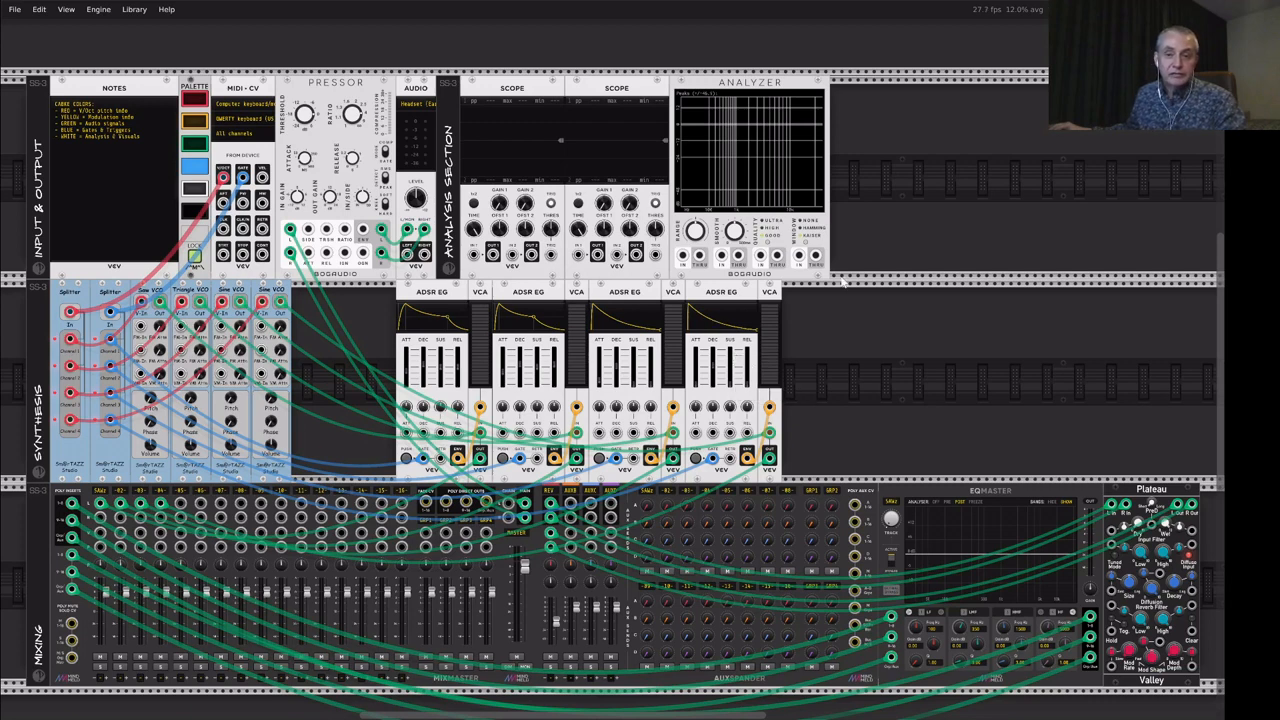
Step: Play several different notes to hear how the pitch-sorted Splitter distributes them among the four voices
key(z)
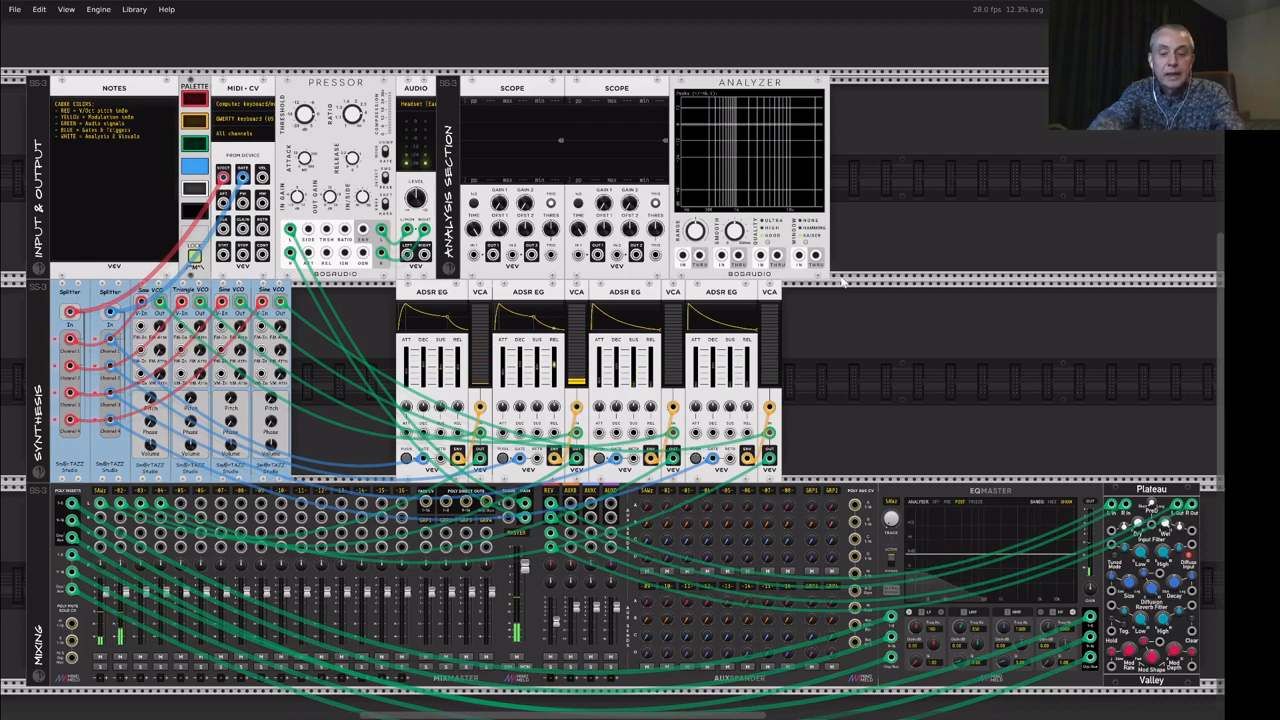
key(z)
key(c)
key(b)
key(m)
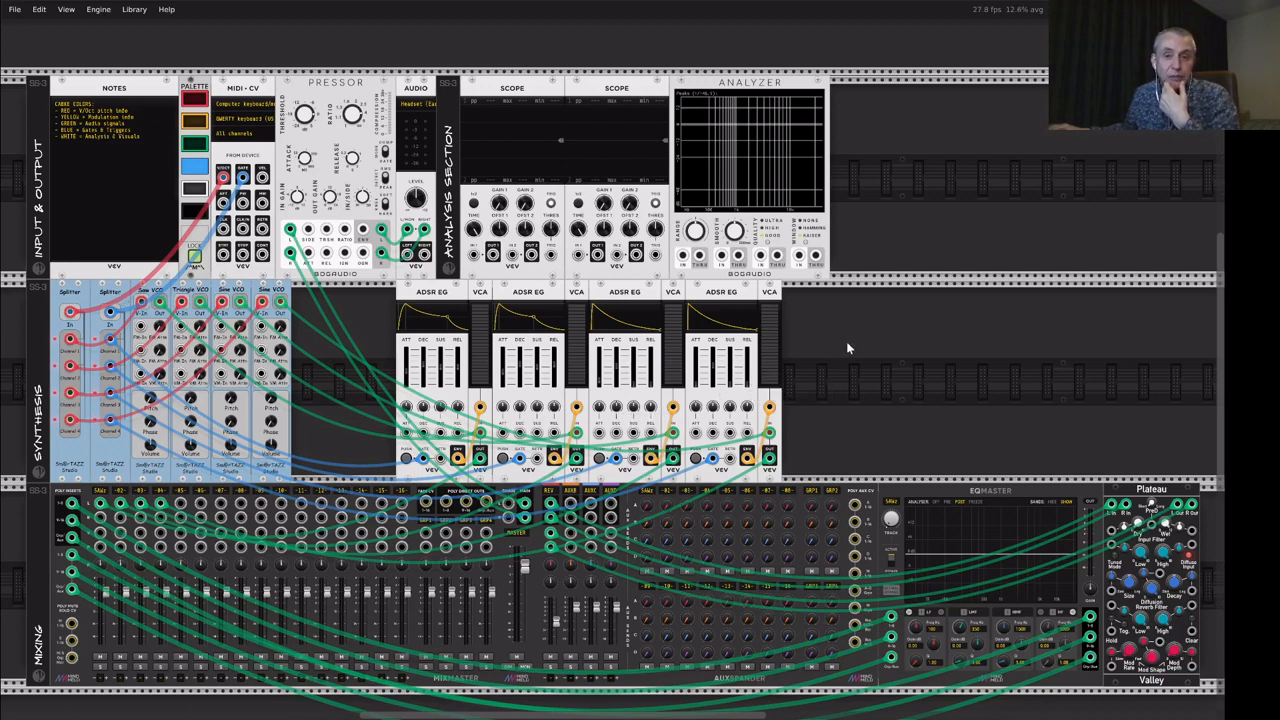
Step: Open the recent patch "STS Splitter - v1.0"
click(15, 12)
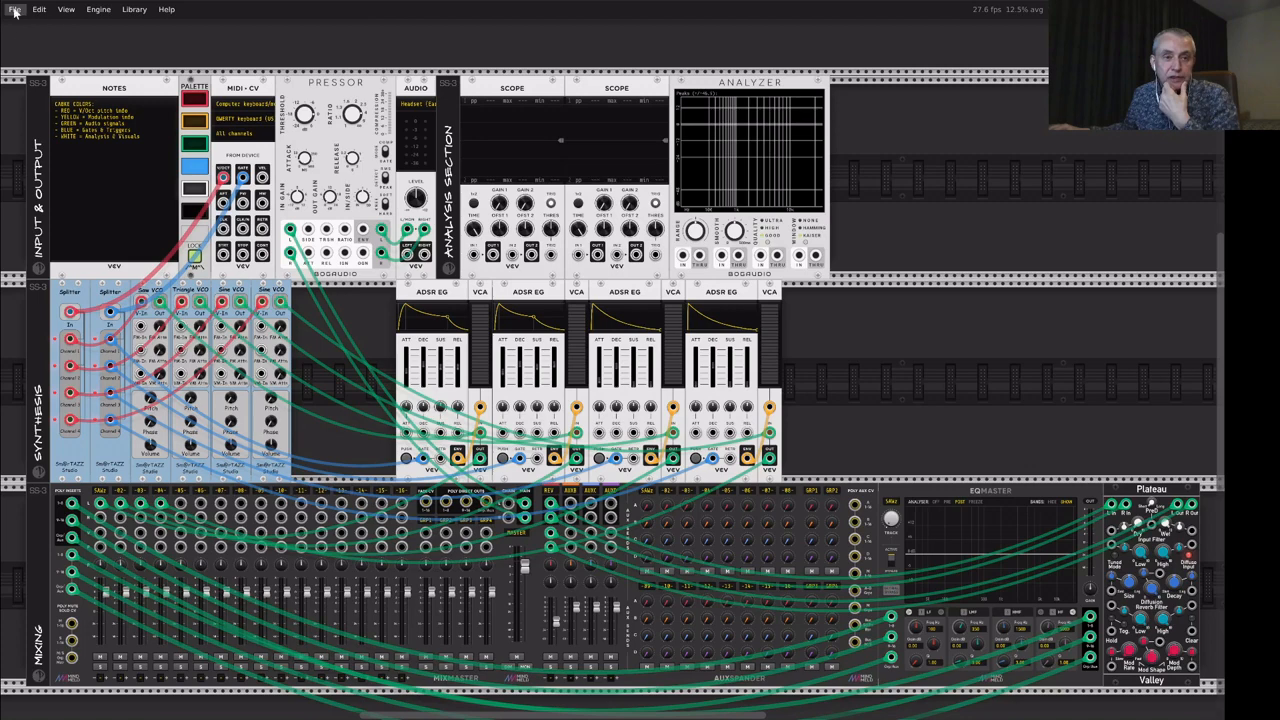
mouse_move(24, 50)
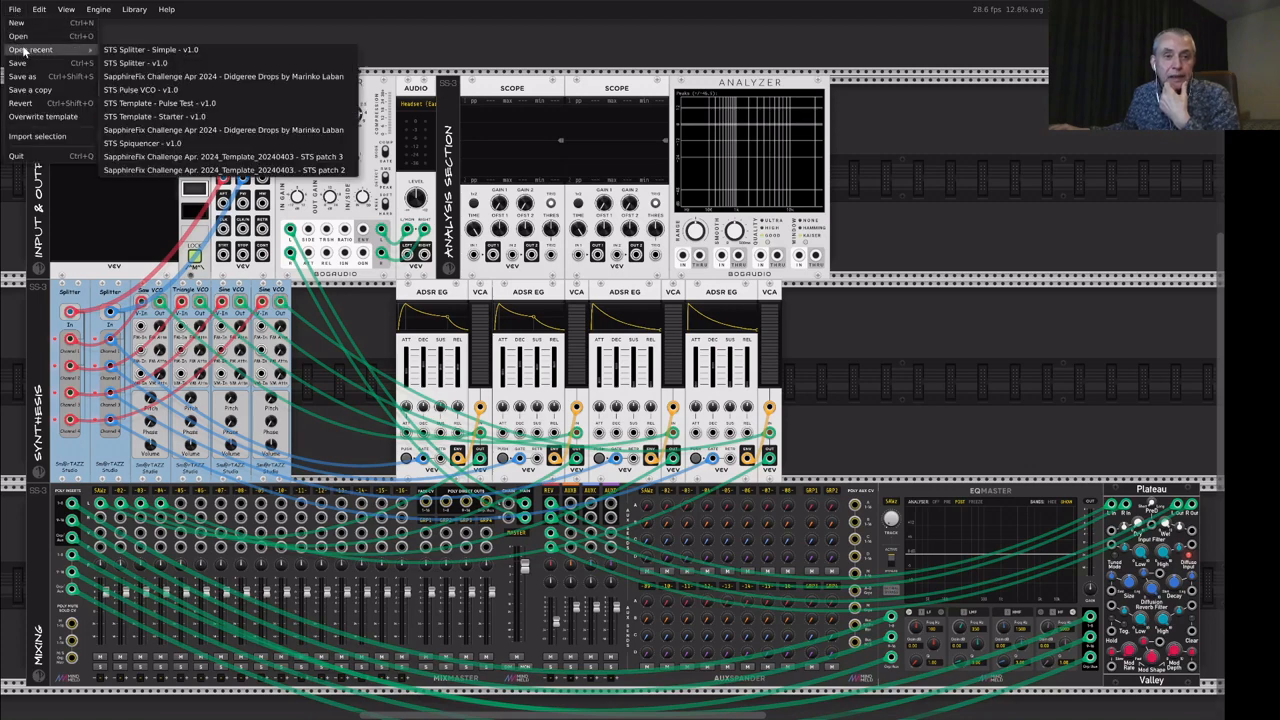
click(126, 64)
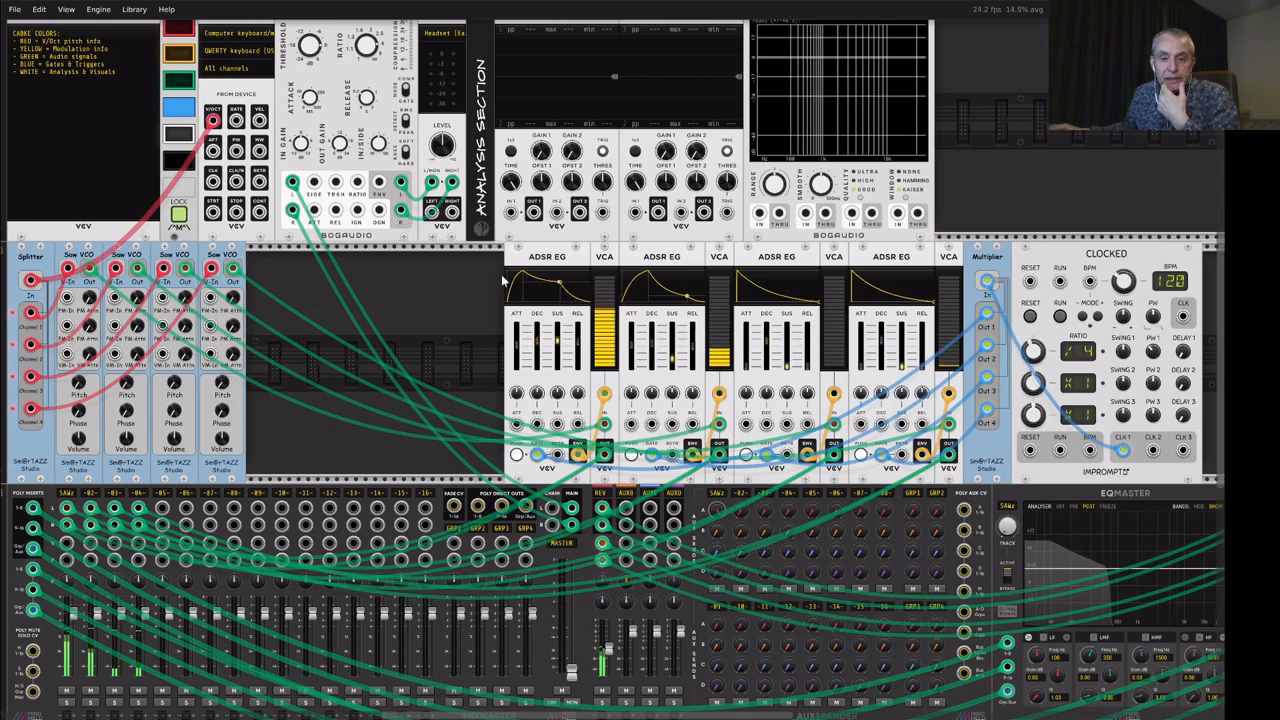
Step: Stop the Clocked module and raise the mixer's master fader
click(1064, 318)
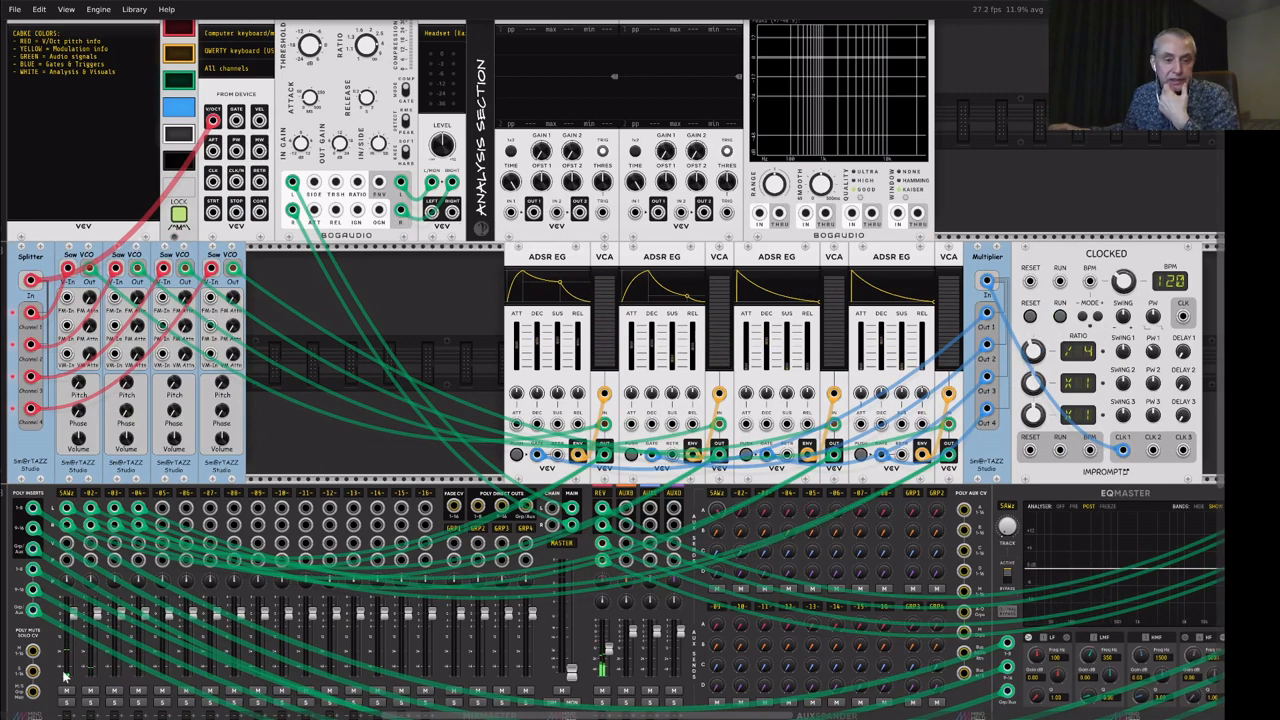
drag(573, 671, 572, 578)
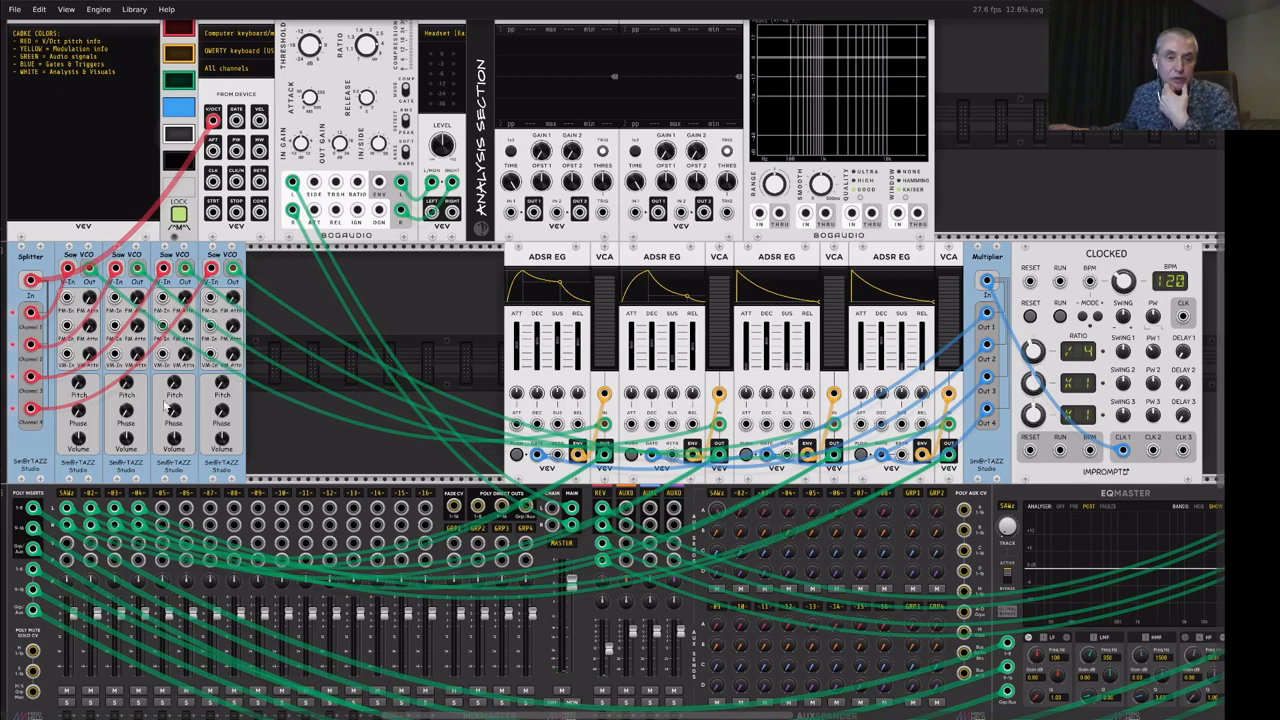
Step: Examine the fixed pitch of the four Saw VCOs and the band and harmonics options of the first and fourth
mouse_move(82, 383)
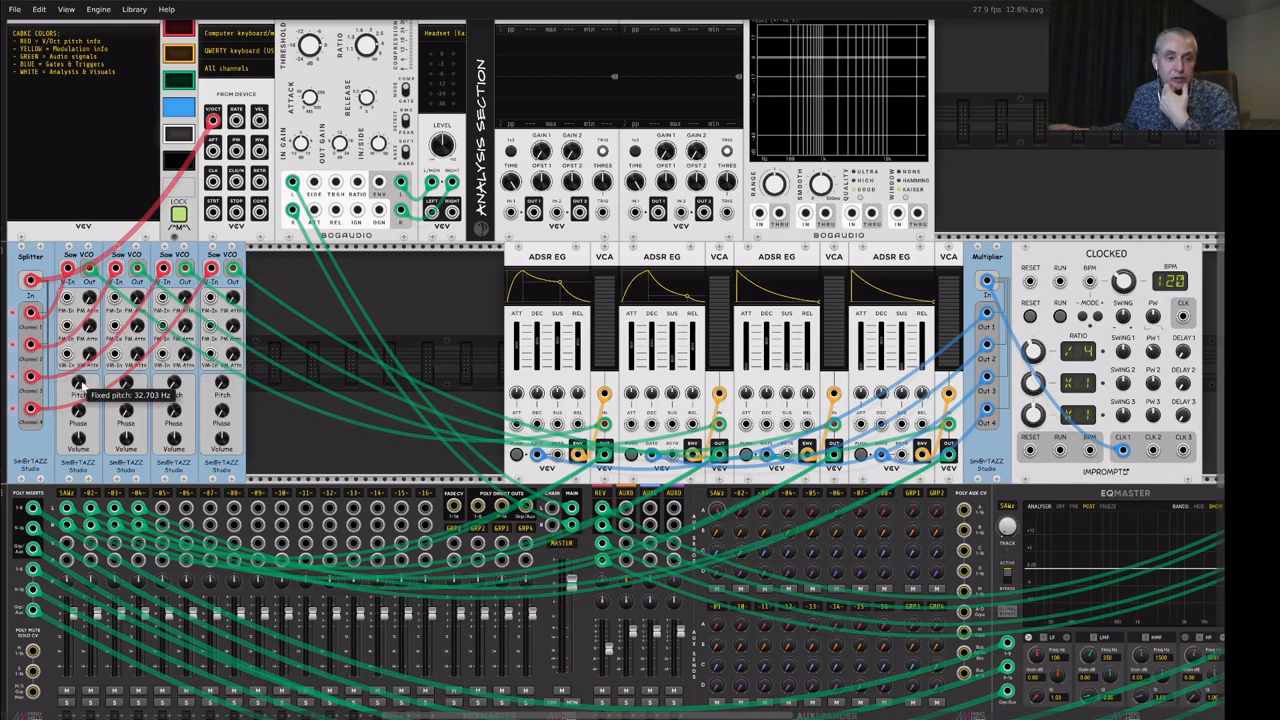
mouse_move(126, 383)
mouse_move(174, 386)
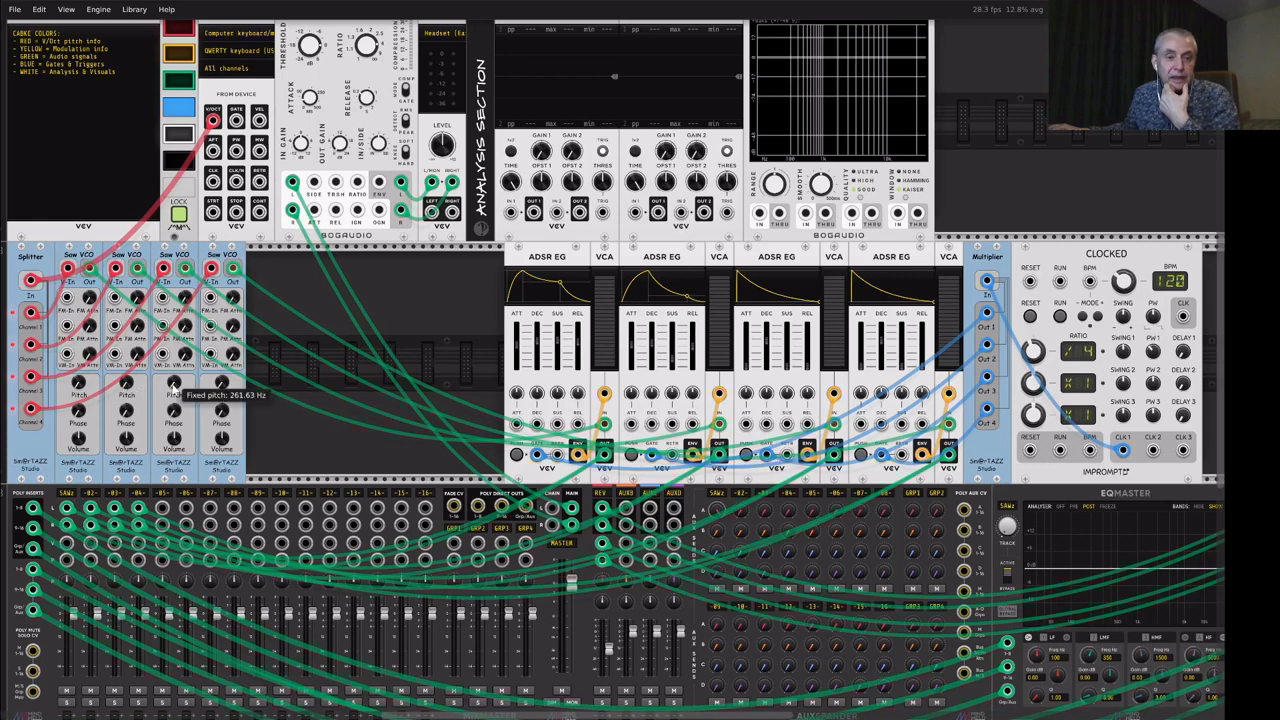
mouse_move(218, 384)
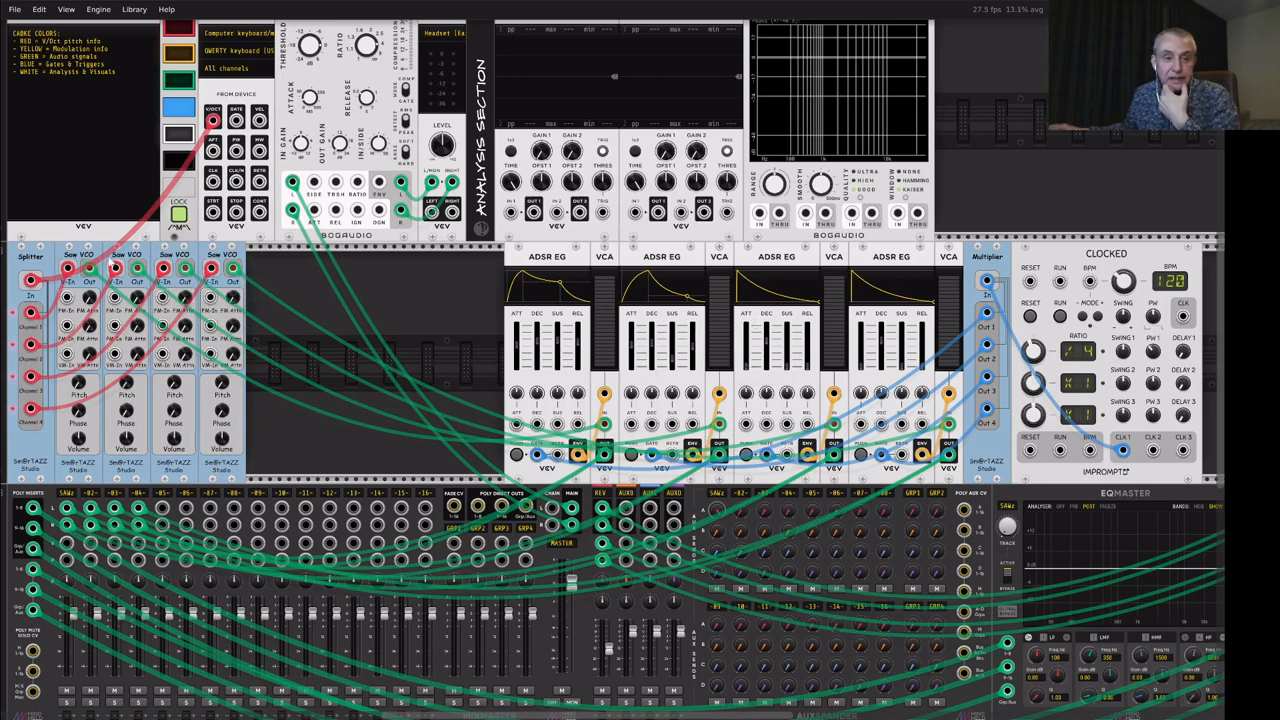
right_click(76, 253)
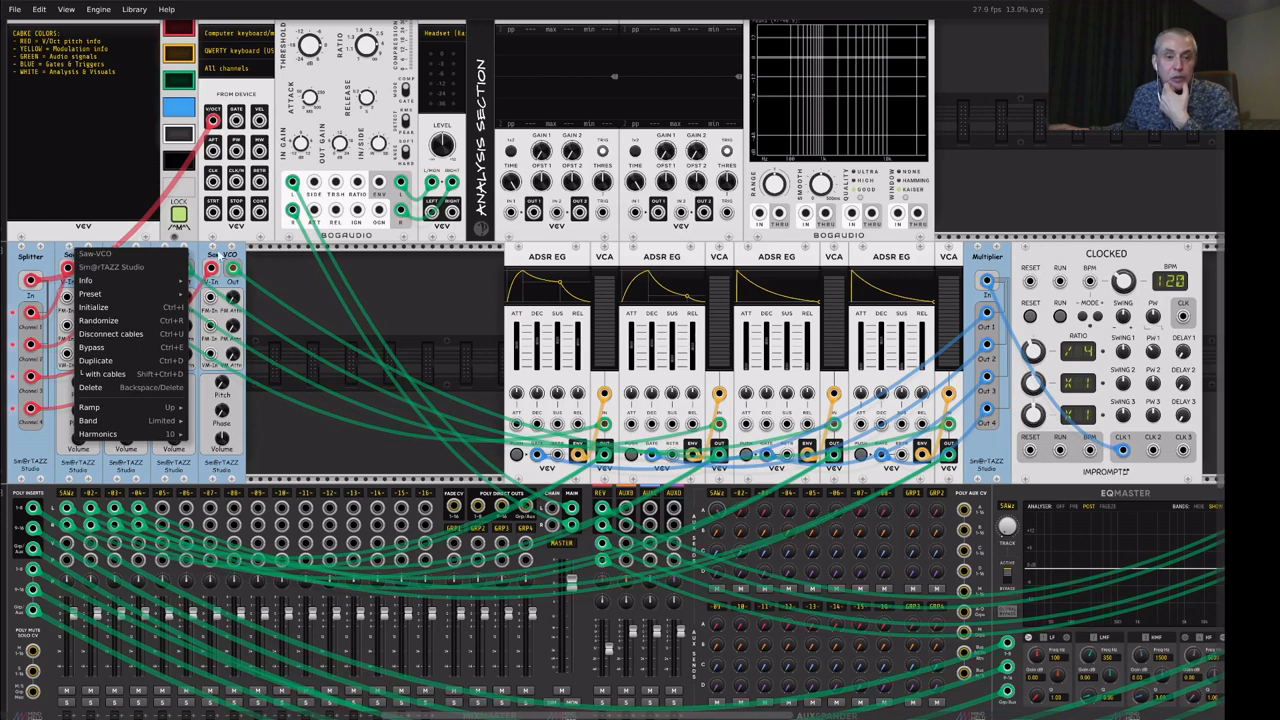
click(218, 256)
right_click(218, 255)
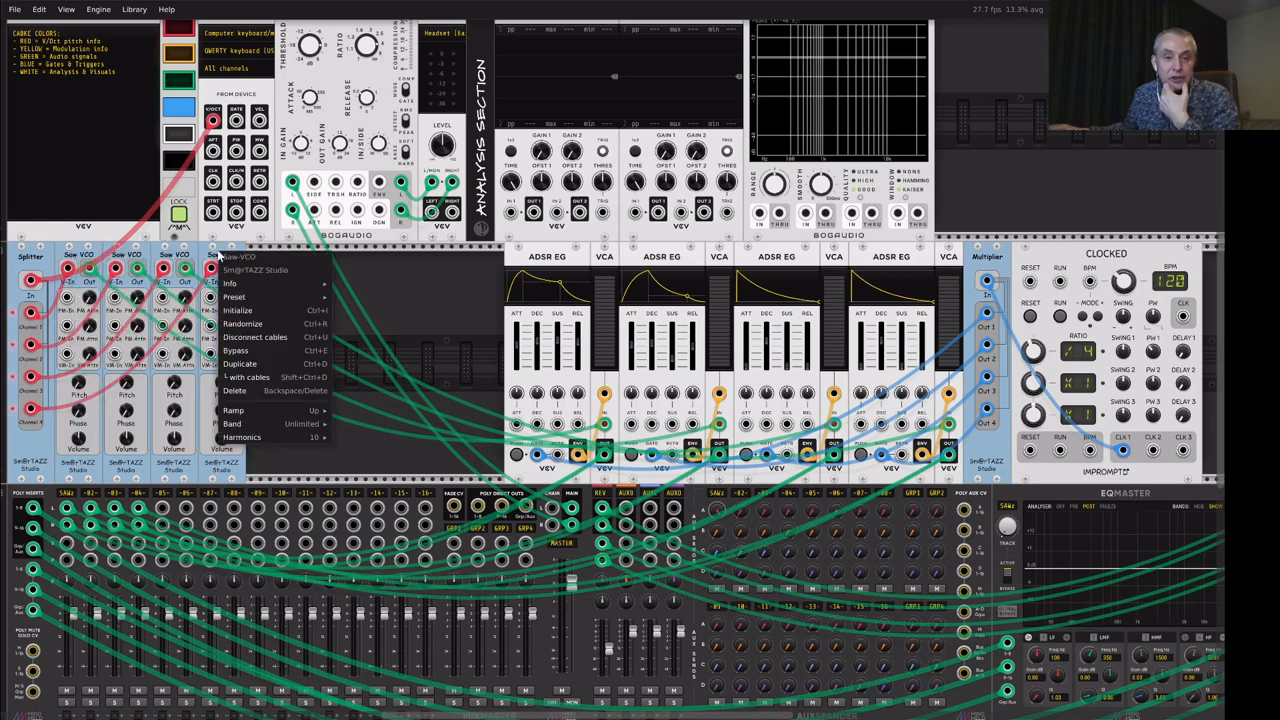
click(478, 284)
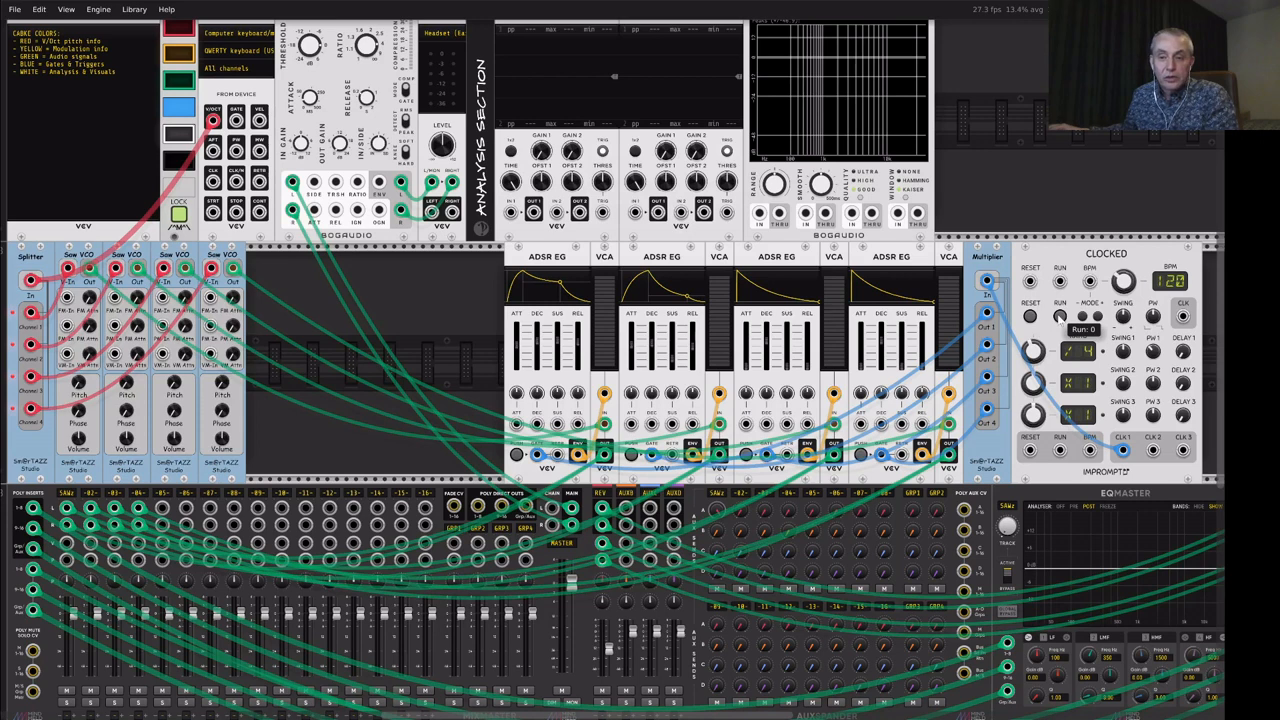
Step: Start the Clocked module running and set the Splitter's output sorting to Pitch Down
click(1059, 316)
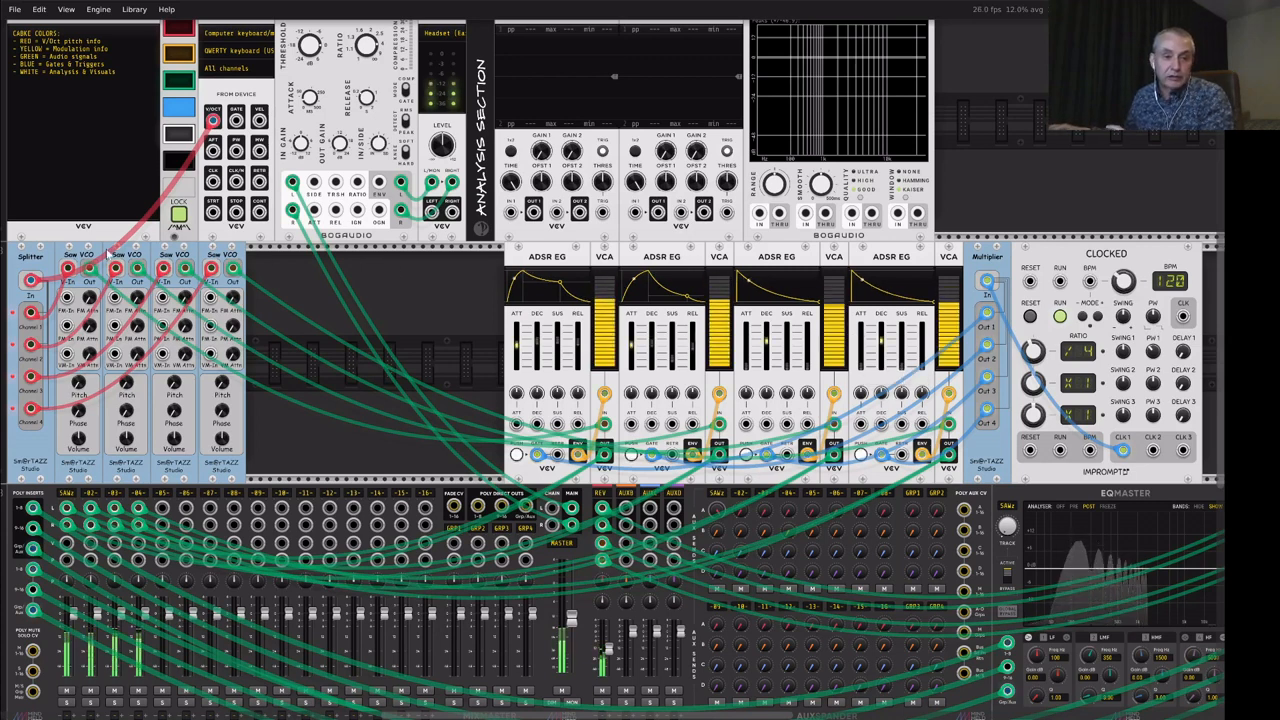
right_click(33, 261)
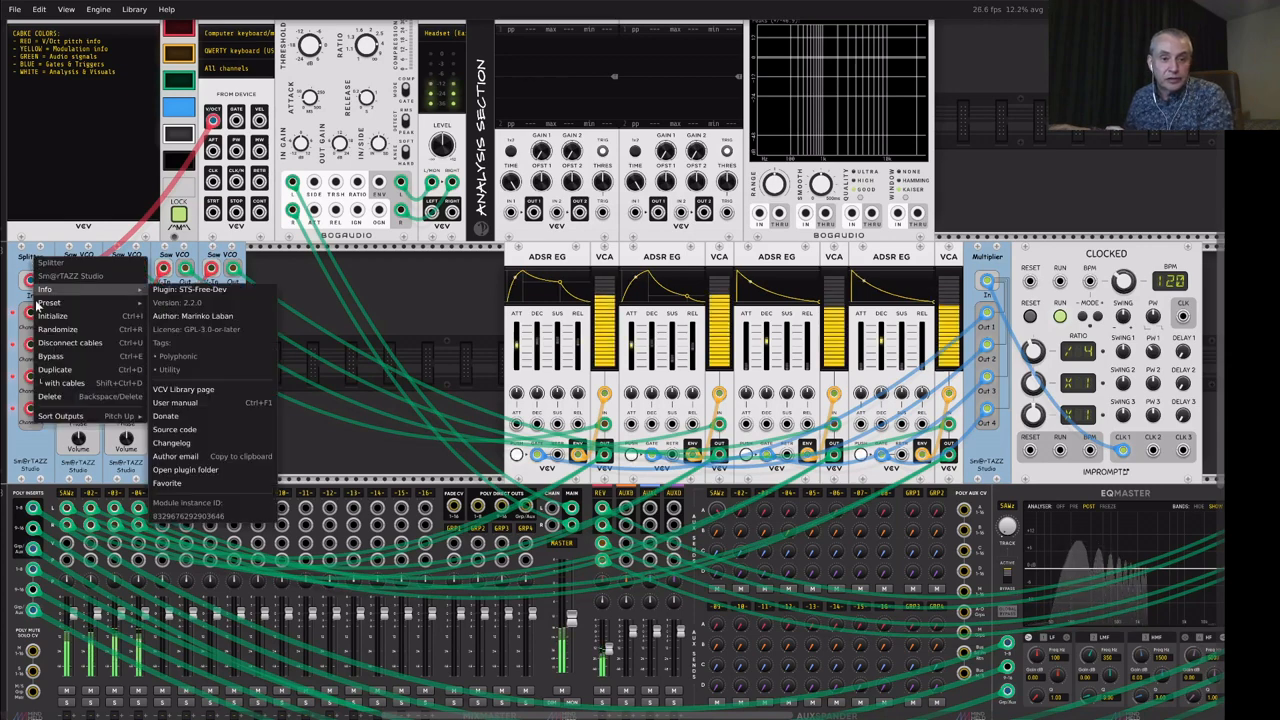
mouse_move(140, 416)
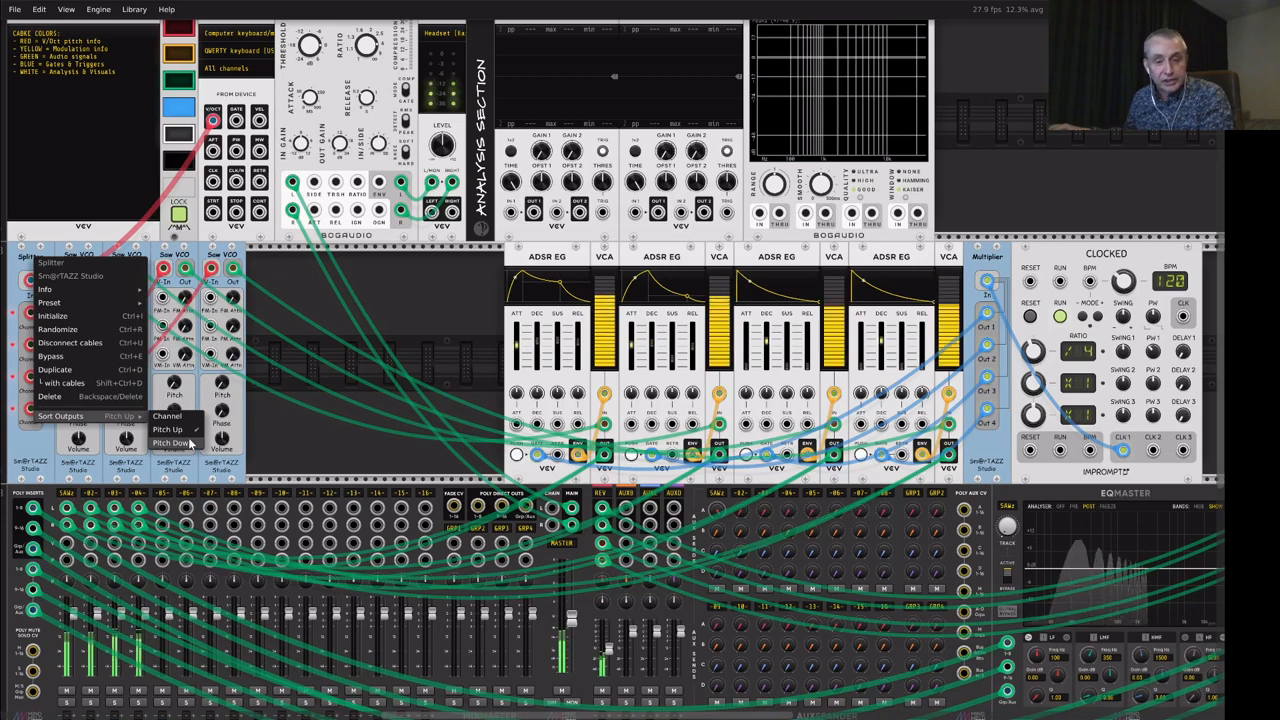
click(170, 442)
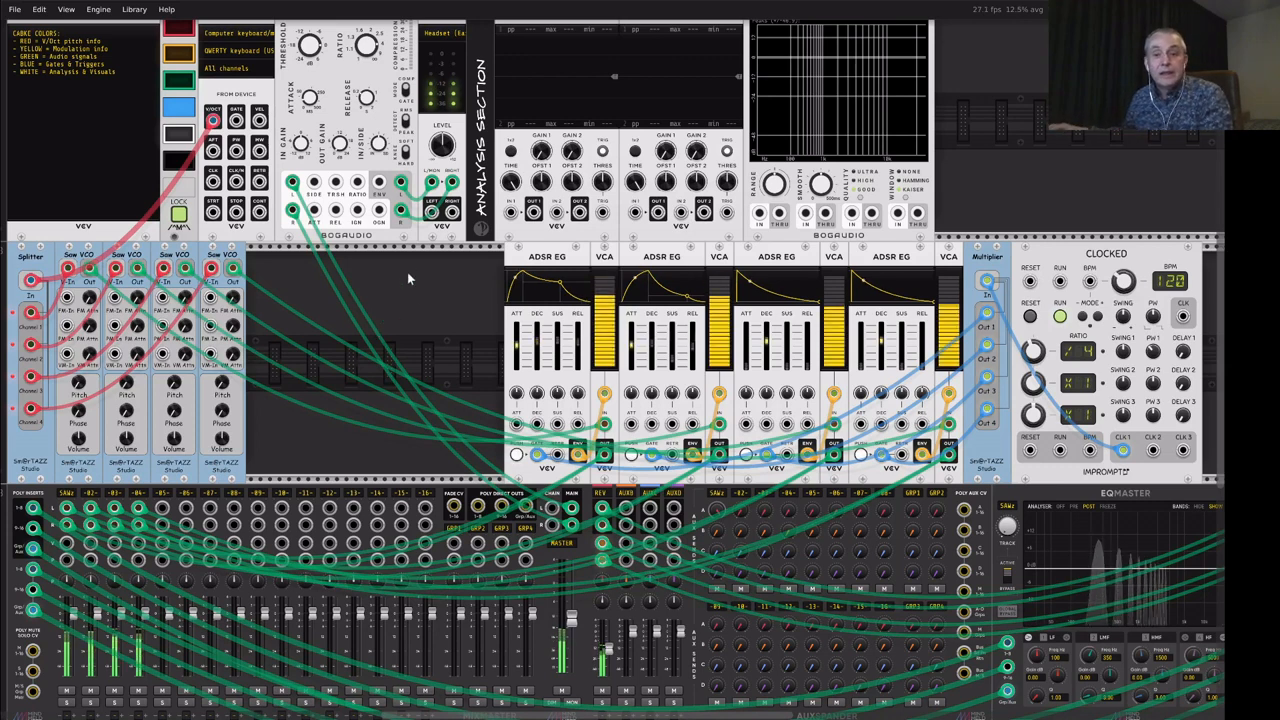
mouse_move(607, 289)
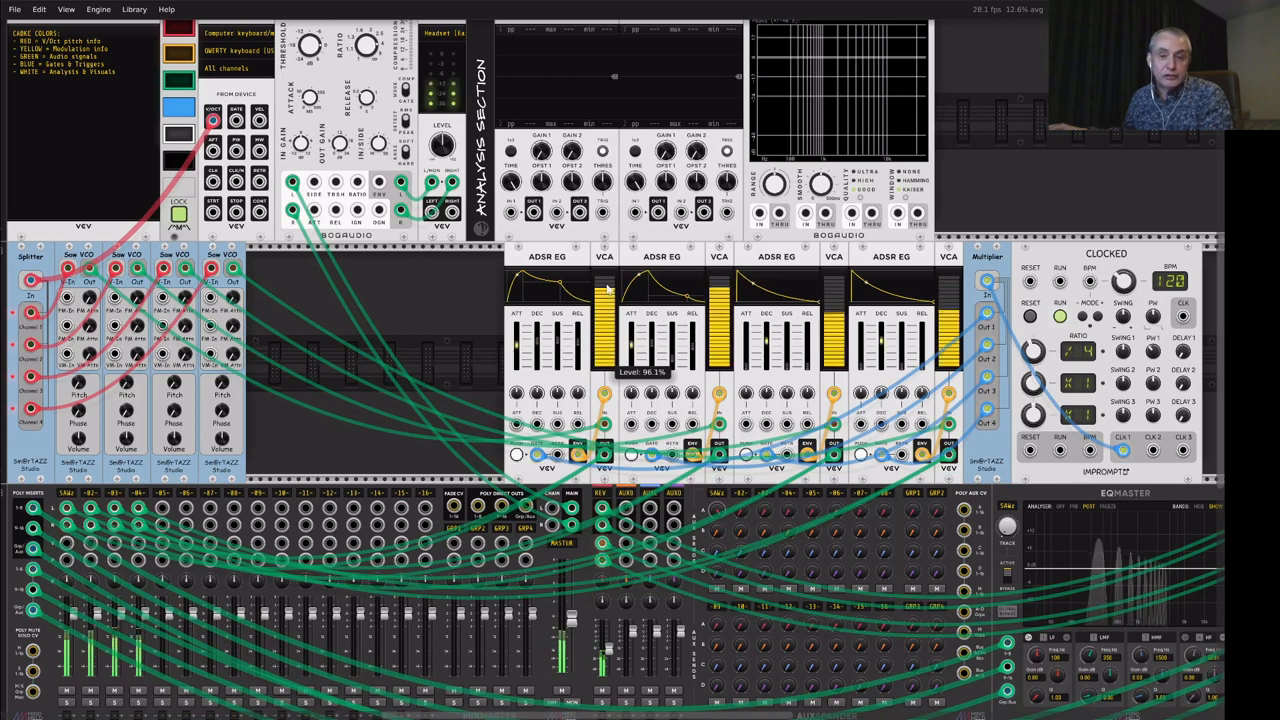